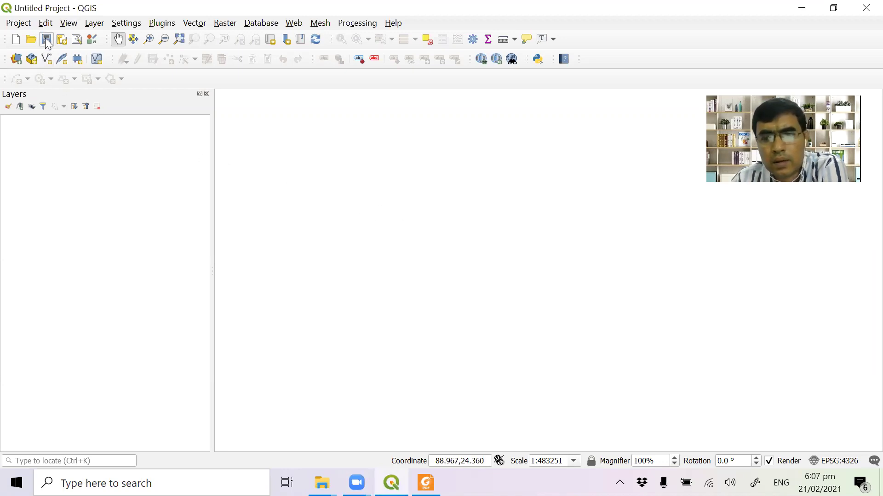
Set the project coordinate reference system to WGS 84 / UTM zone 45N (EPSG:32645)
click(816, 460)
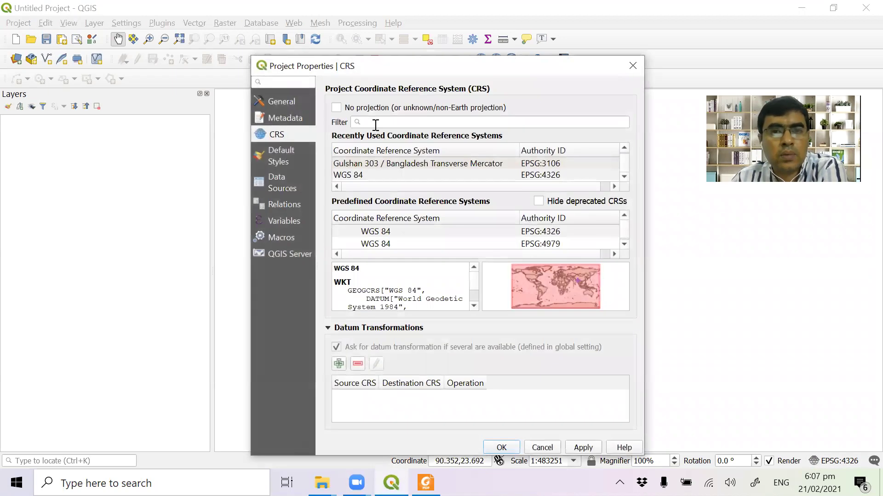
click(376, 122)
text(45)
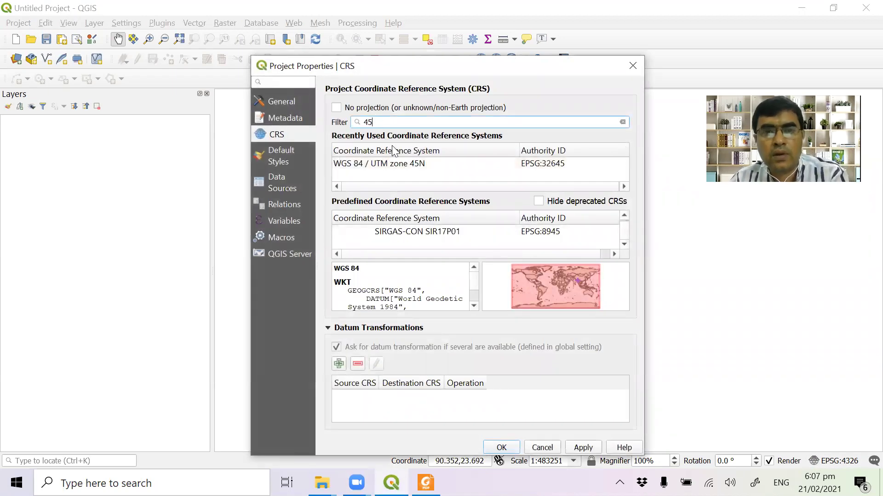
click(408, 164)
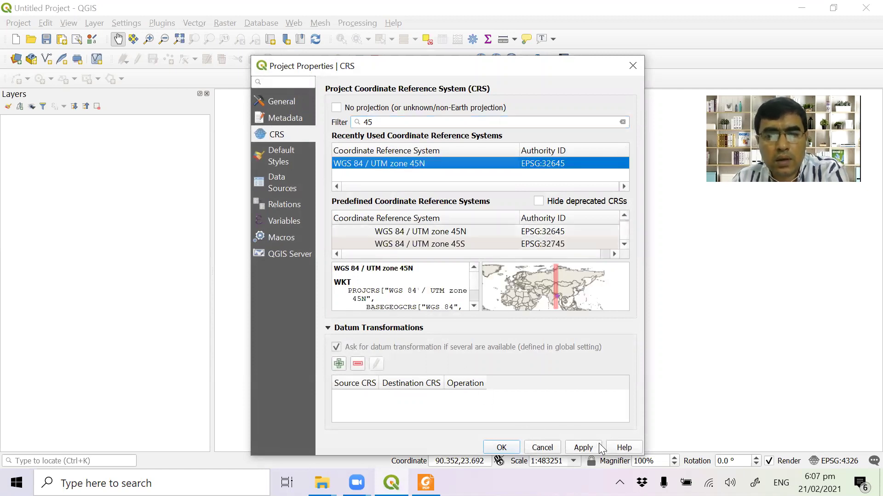
click(582, 447)
click(501, 448)
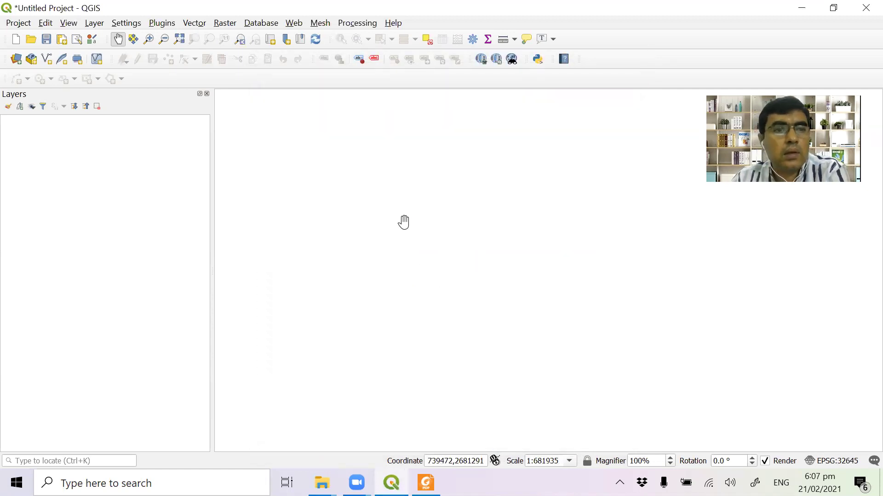
Save the project as Exercise2 in a new folder named Exercise2 inside the tutorial's Exercises folder
click(46, 40)
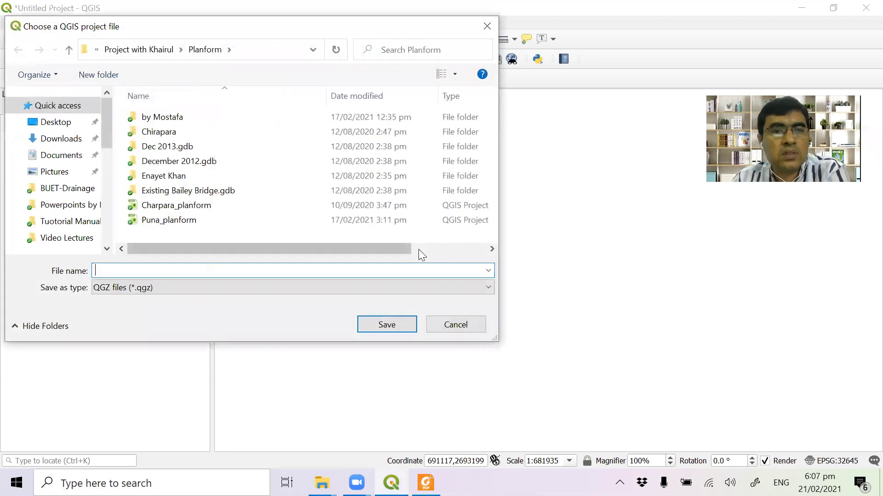
click(85, 225)
double_click(162, 136)
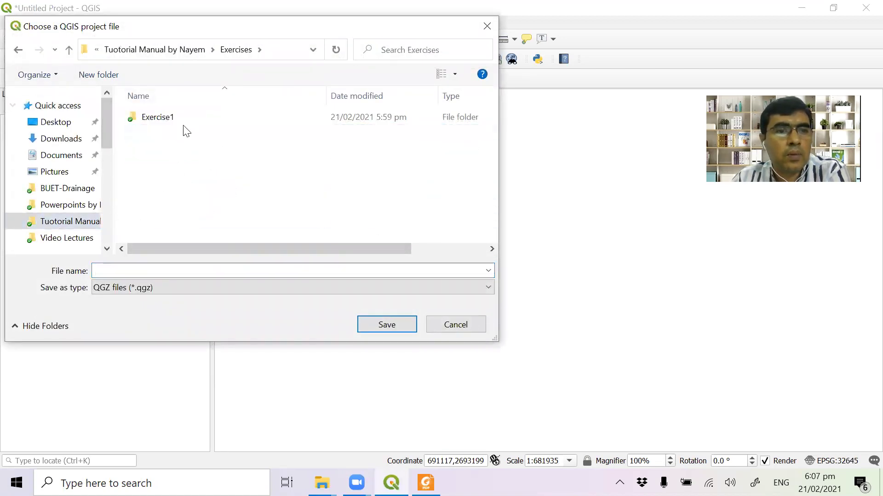
click(98, 75)
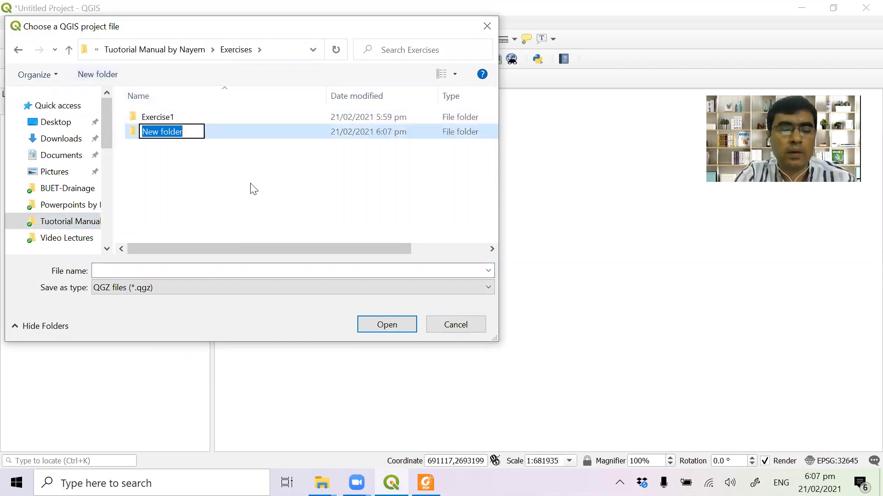
text(Exer)
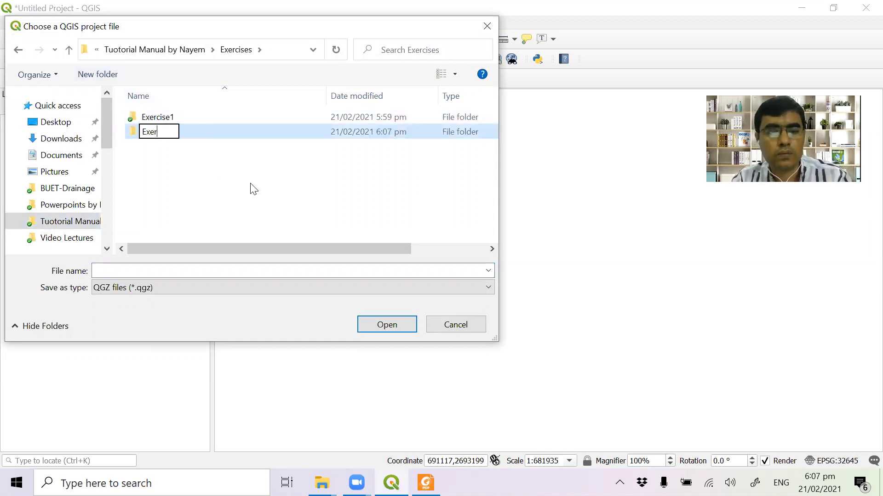
text(cise)
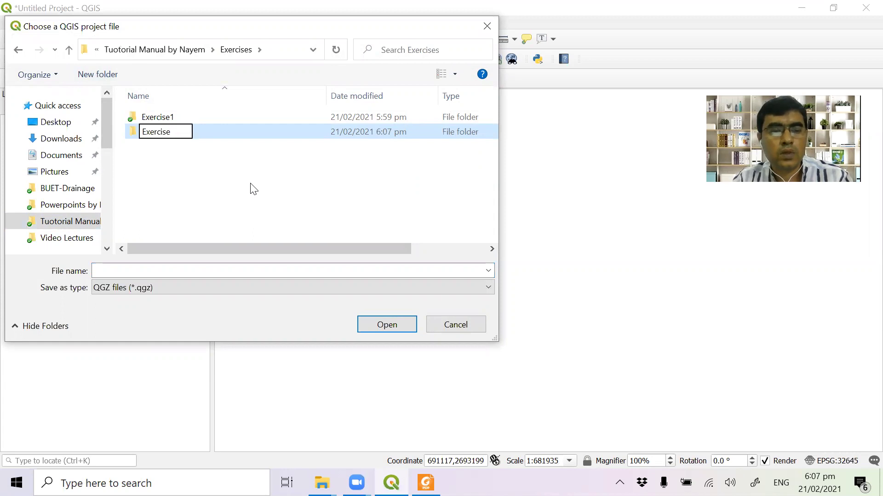
text(2)
key(Return)
double_click(174, 137)
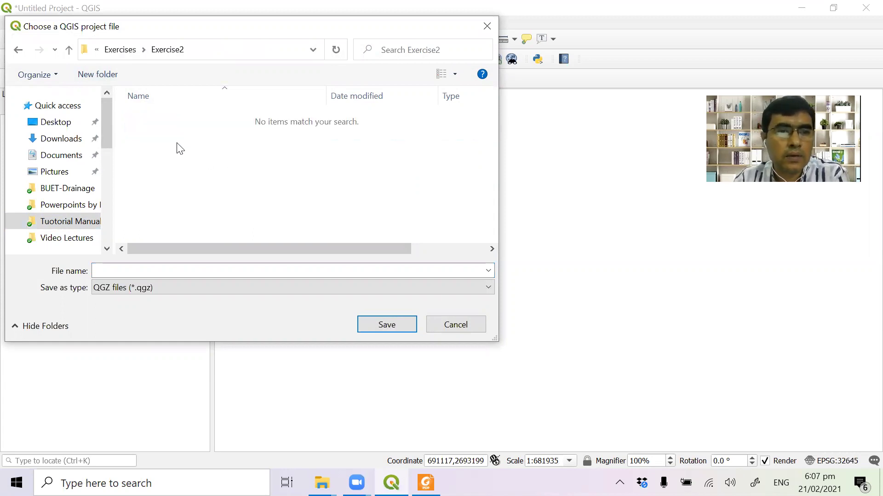
click(241, 270)
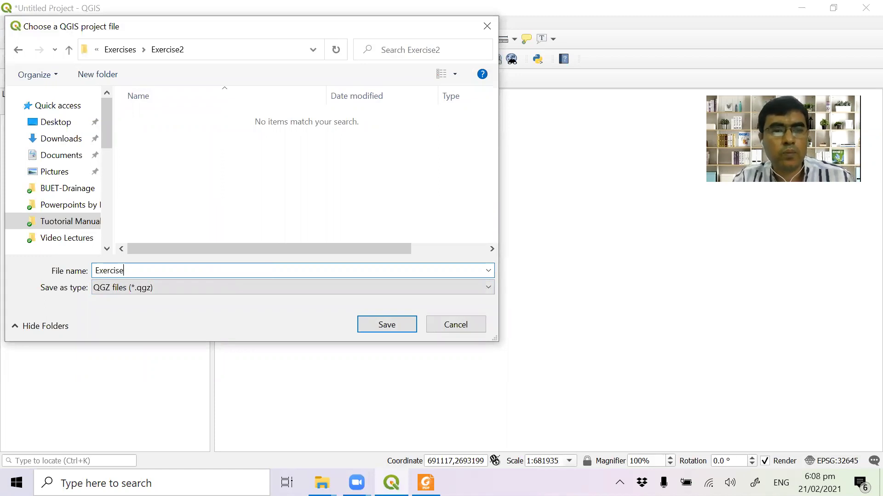
click(401, 325)
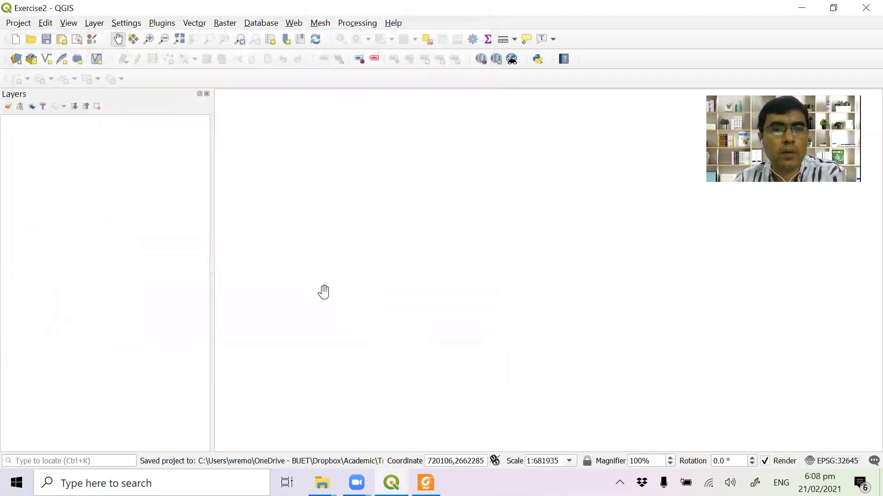
Add the raster 2007.tif from the EX-2 folder of Data for Tutorials as a layer
click(94, 23)
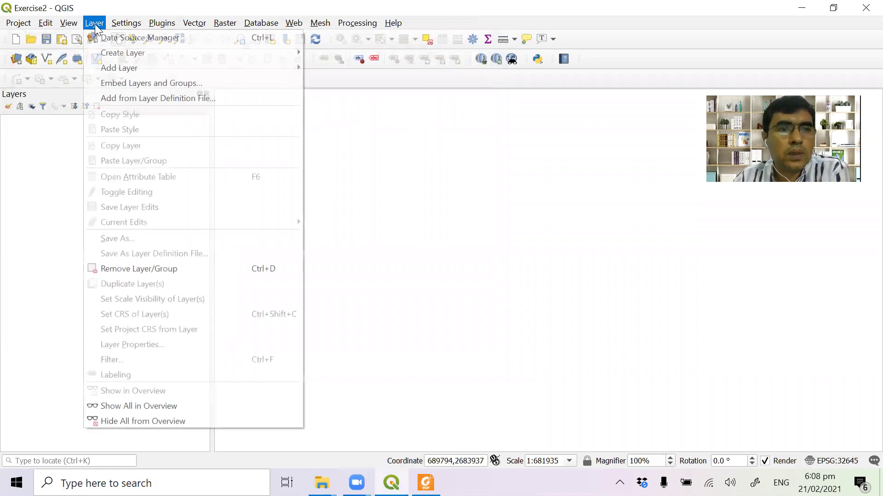
mouse_move(168, 67)
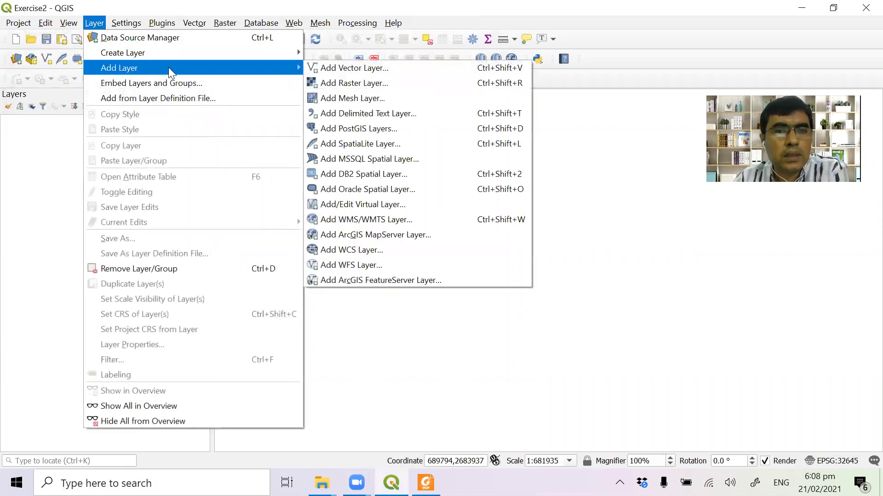
click(371, 84)
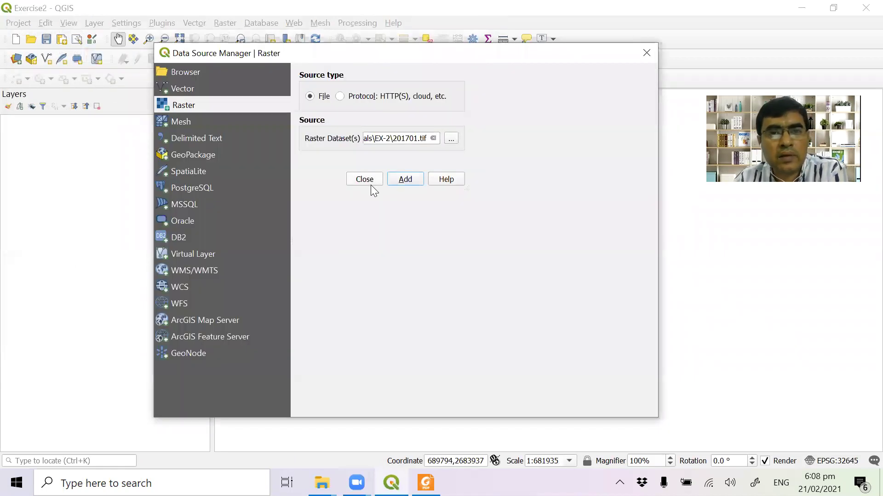
click(451, 139)
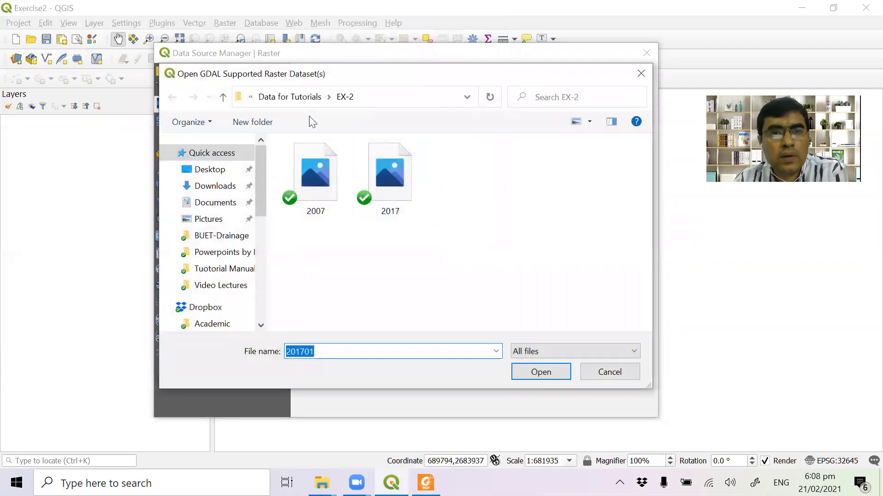
click(304, 97)
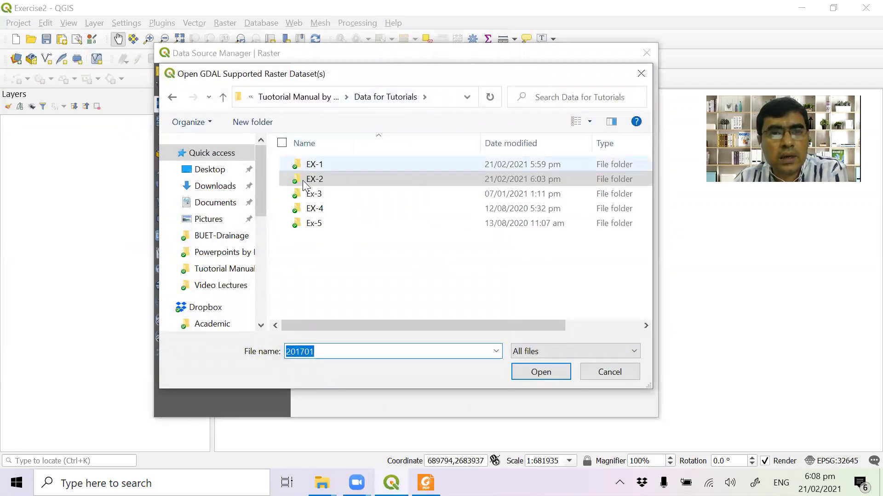
click(315, 97)
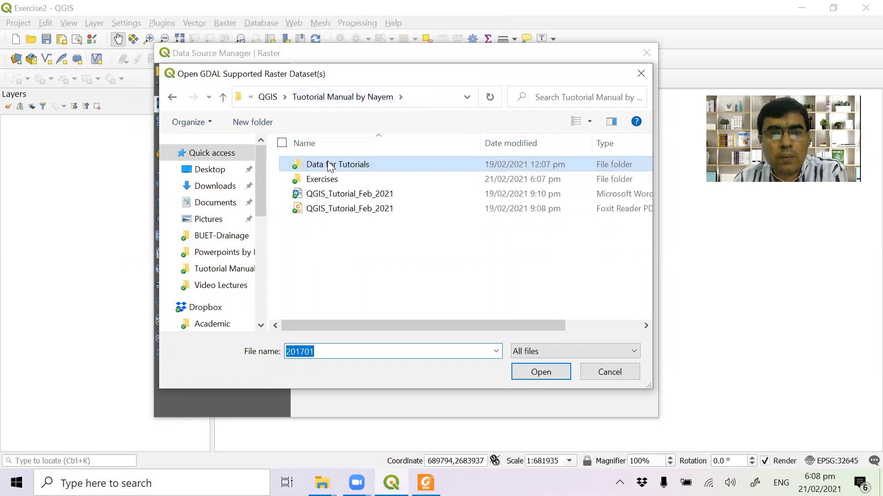
double_click(329, 164)
double_click(317, 179)
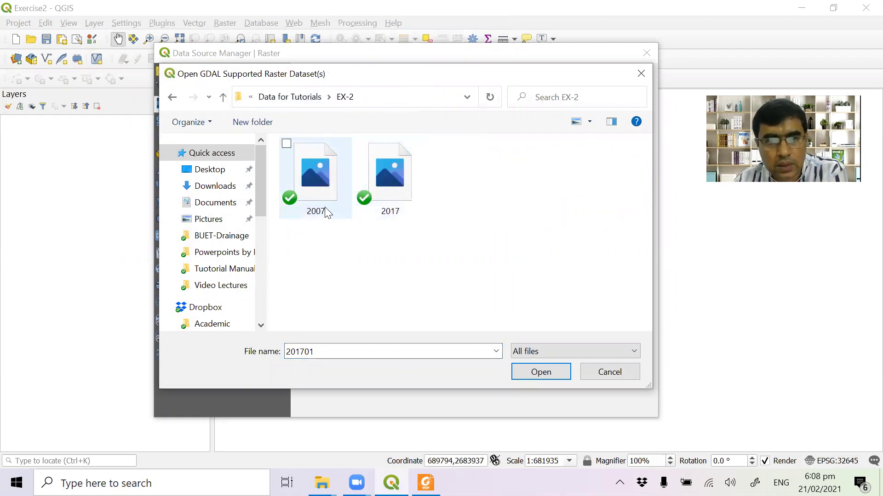
click(323, 190)
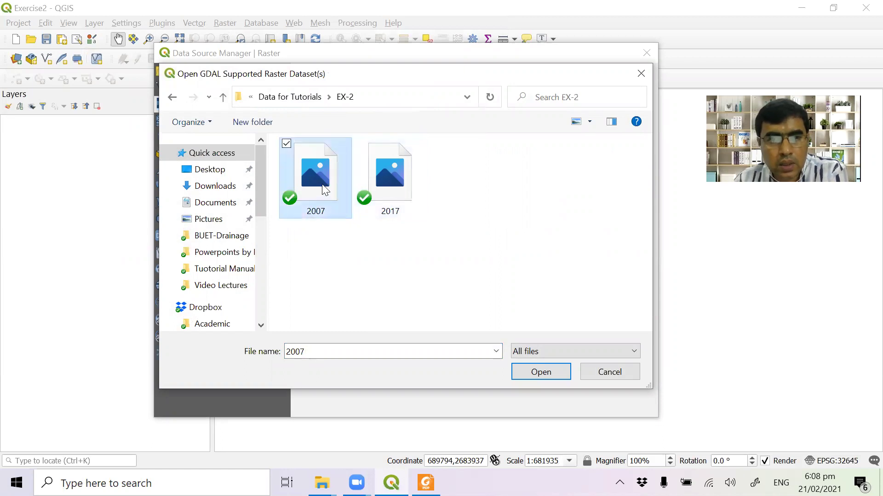
click(536, 370)
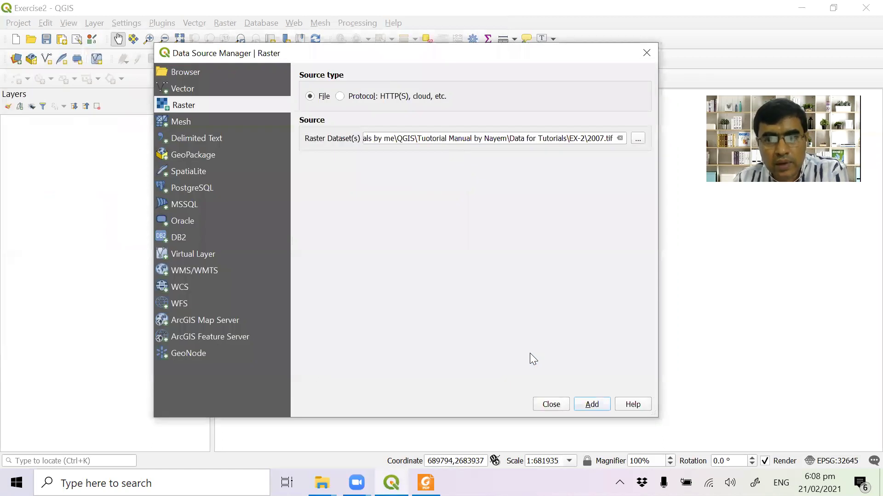
click(594, 404)
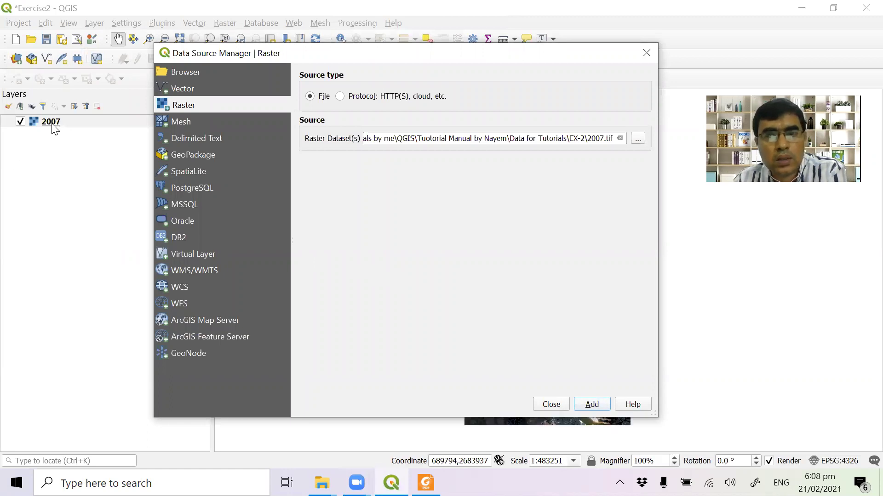
Add the raster 2017.tif from the EX-2 folder as a second layer and close the data source dialog
click(638, 138)
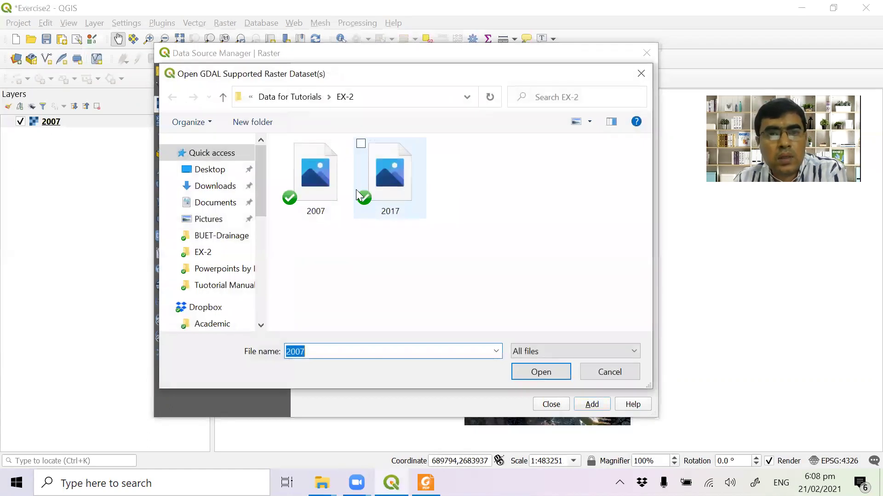
click(383, 174)
click(535, 371)
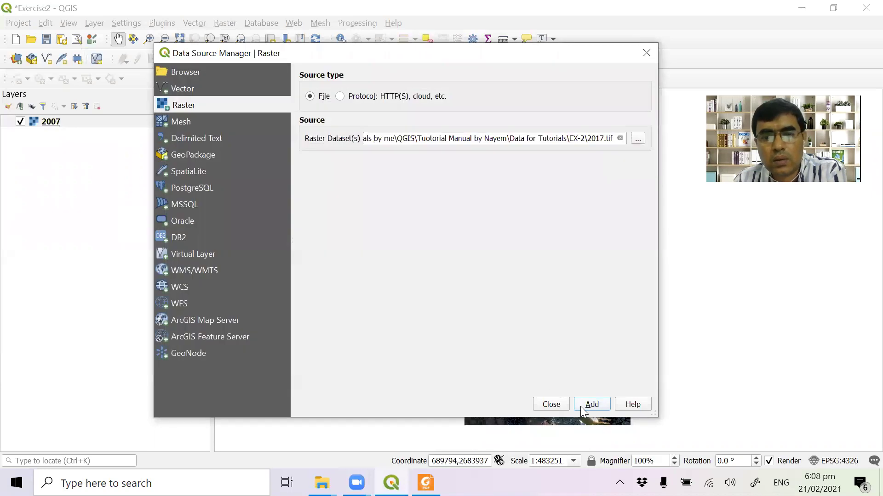
click(594, 407)
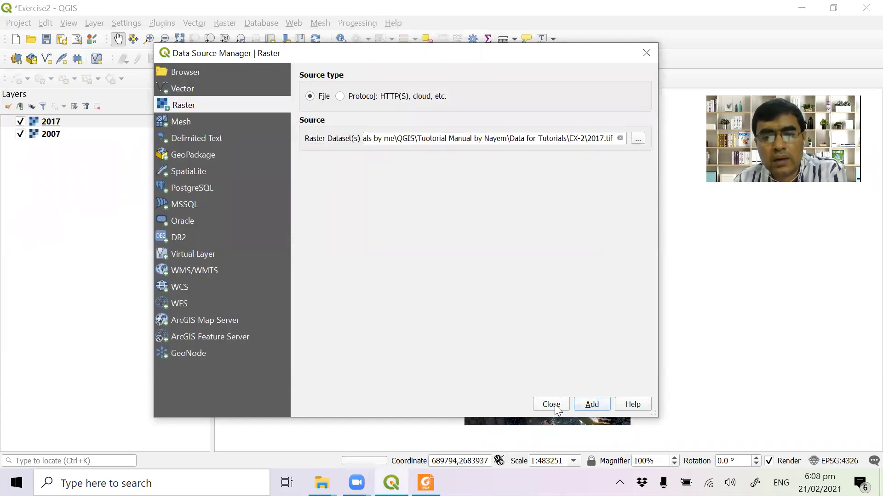
click(551, 404)
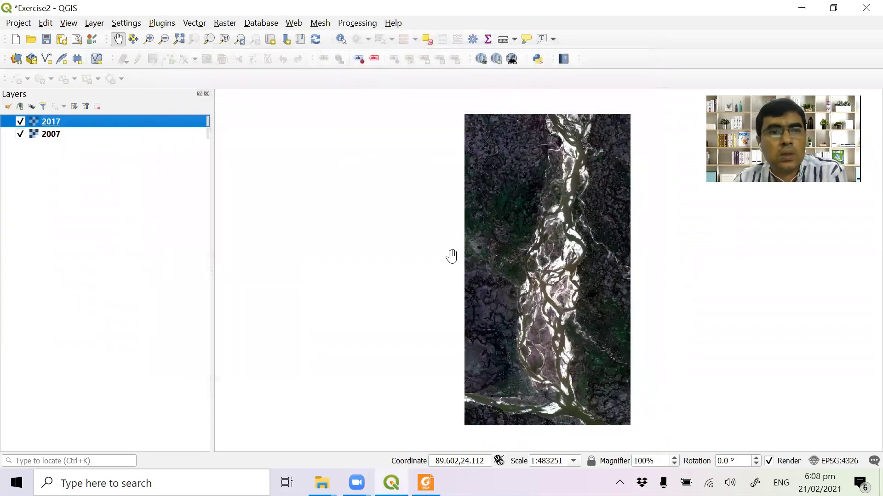
Toggle the visibility of the 2007 and 2017 layers to compare the two river images
click(21, 133)
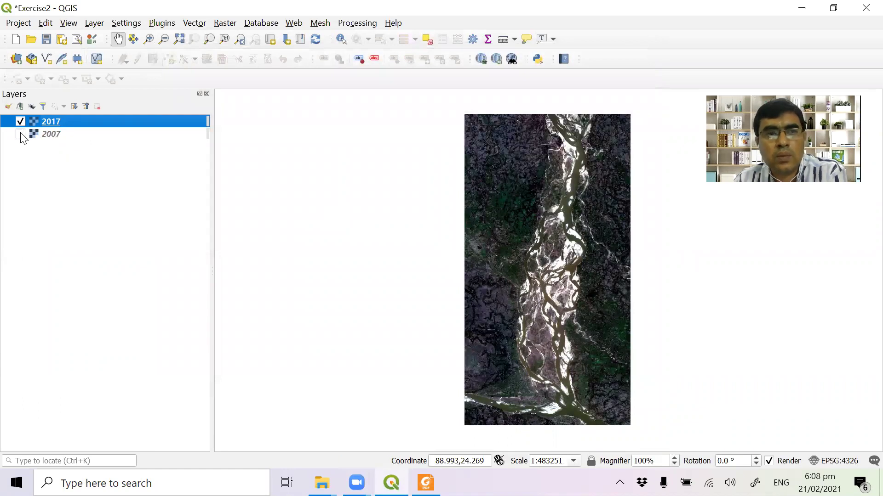
click(21, 134)
click(20, 121)
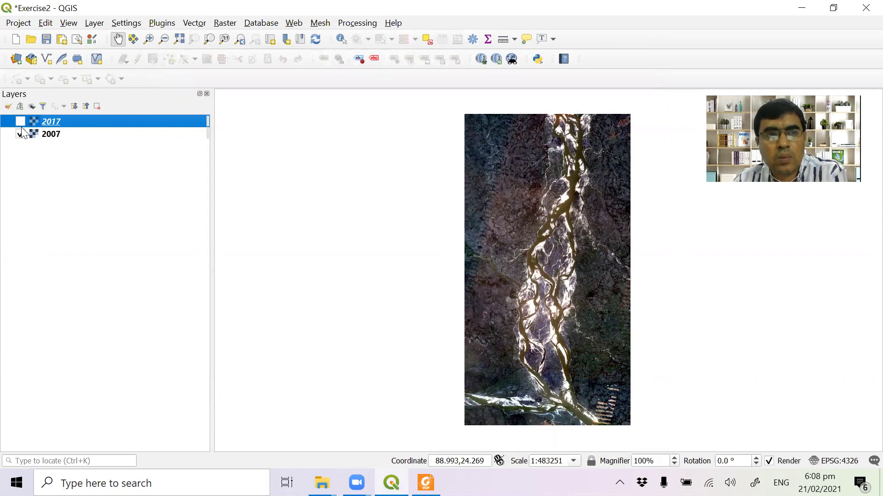
click(21, 122)
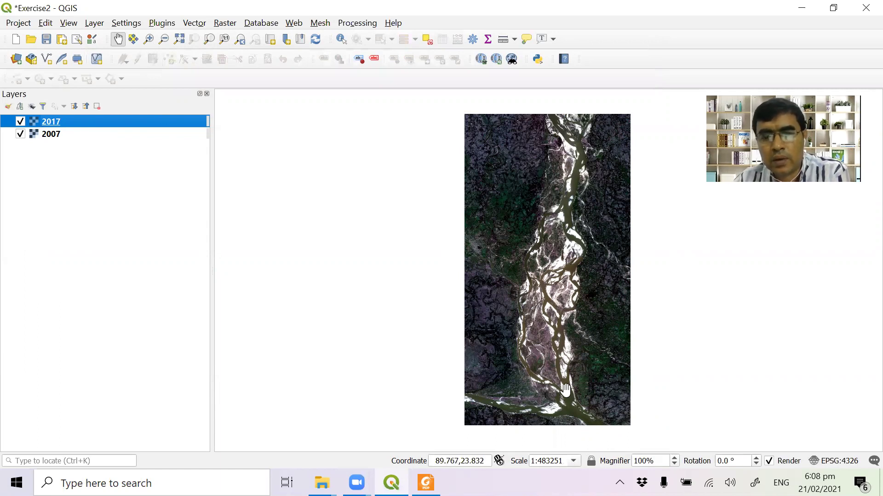
Hide the 2017 layer and examine the braided river channels in the 2007 image up close
drag(571, 357, 457, 356)
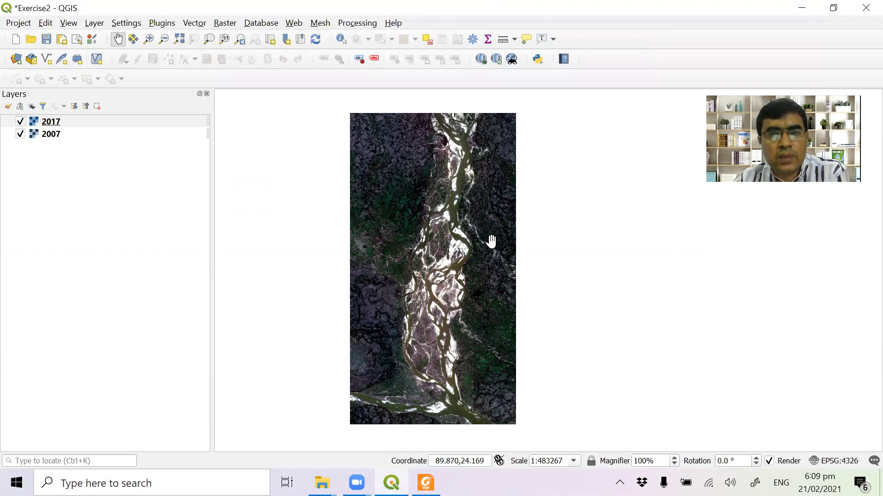
scroll(477, 244, up, 1)
drag(466, 295, 453, 260)
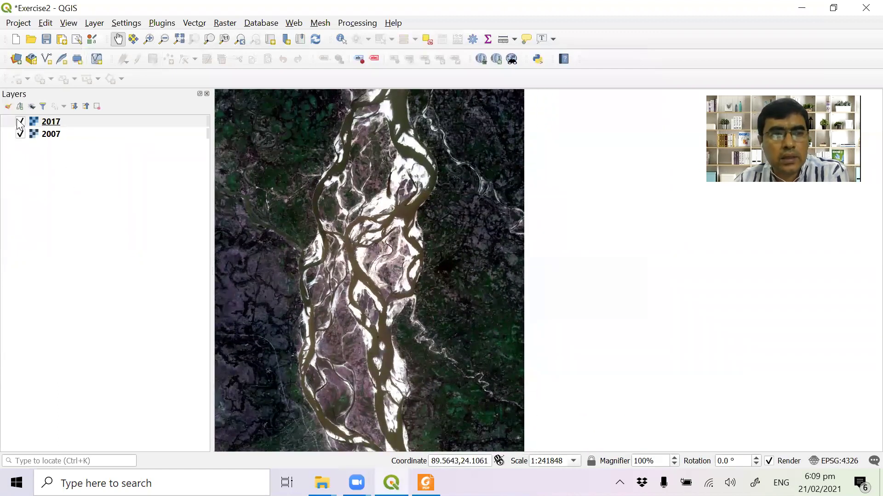
click(20, 122)
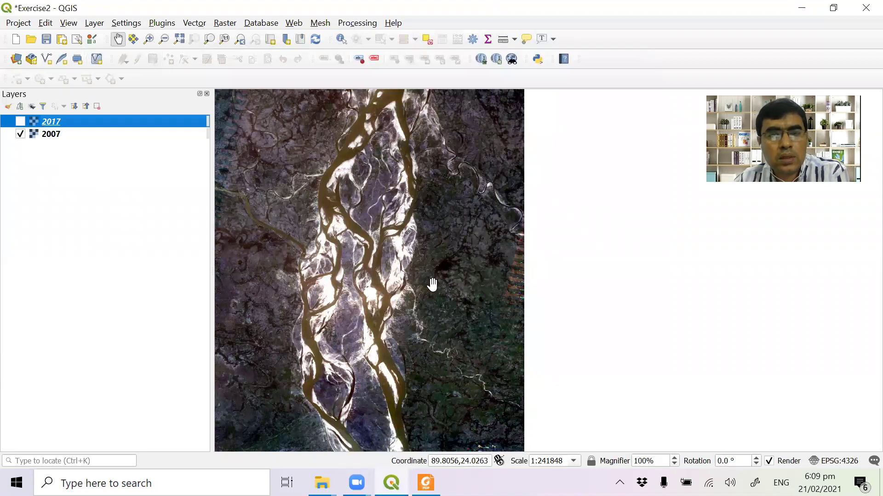
drag(432, 276, 433, 318)
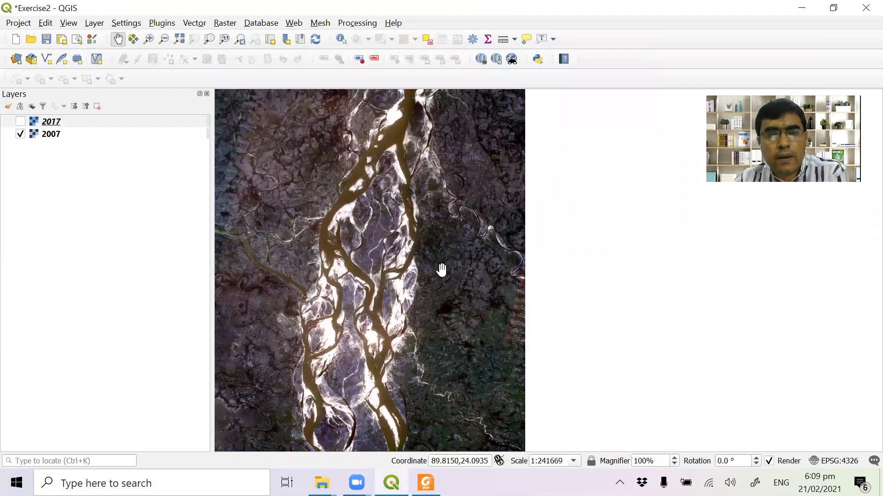
drag(441, 270, 445, 252)
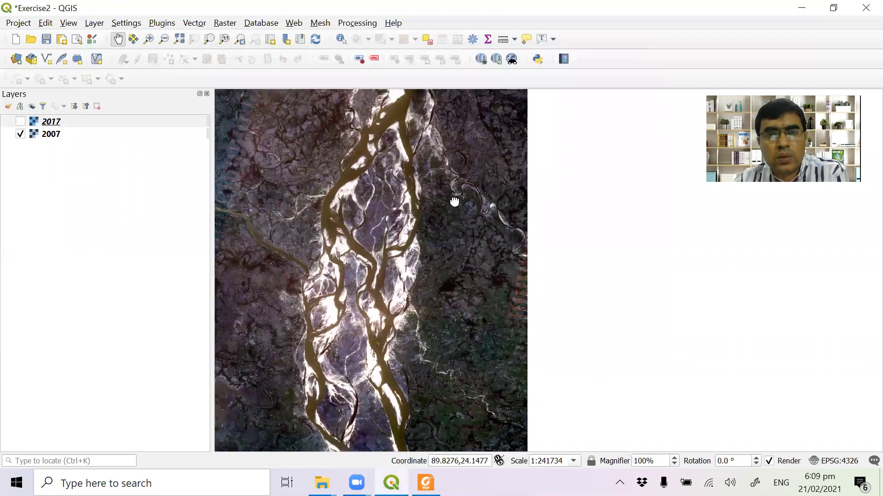
mouse_move(454, 201)
mouse_down()
mouse_move(467, 197)
mouse_move(449, 244)
mouse_move(450, 216)
mouse_up()
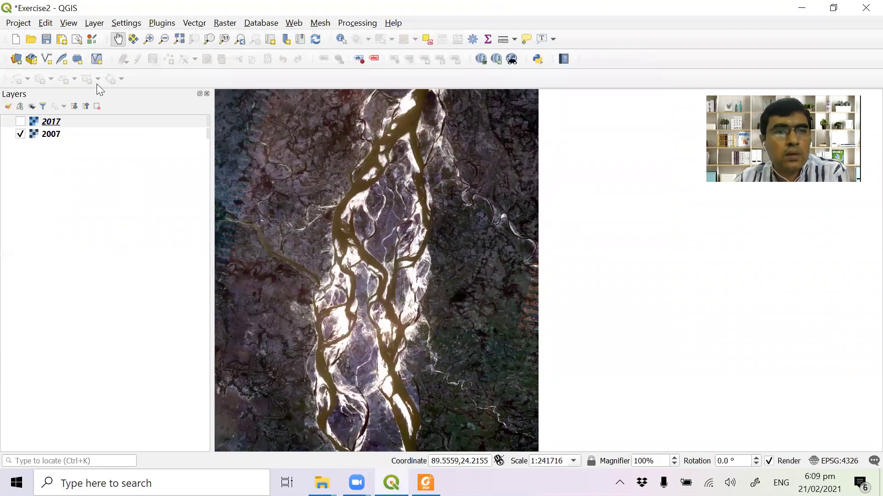
Start a new shapefile layer and set its file to Bank_line_2007 in the Exercises\Exercise2 folder
click(94, 24)
mouse_move(156, 55)
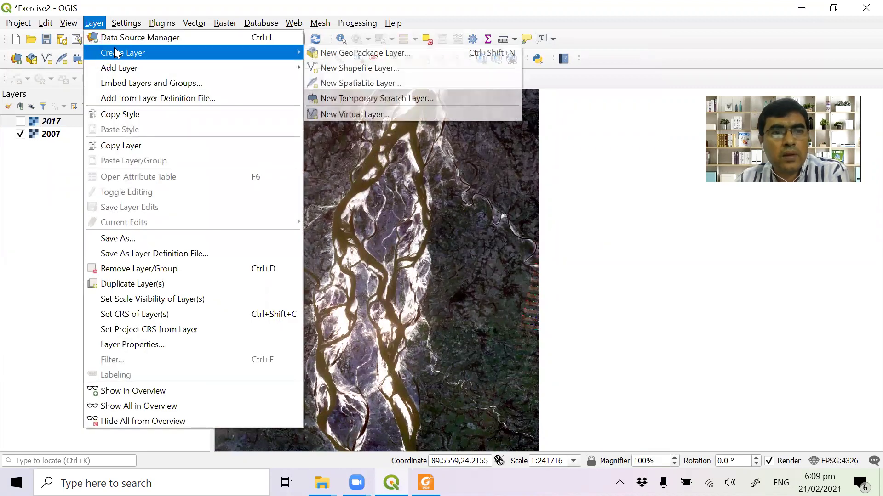
click(375, 69)
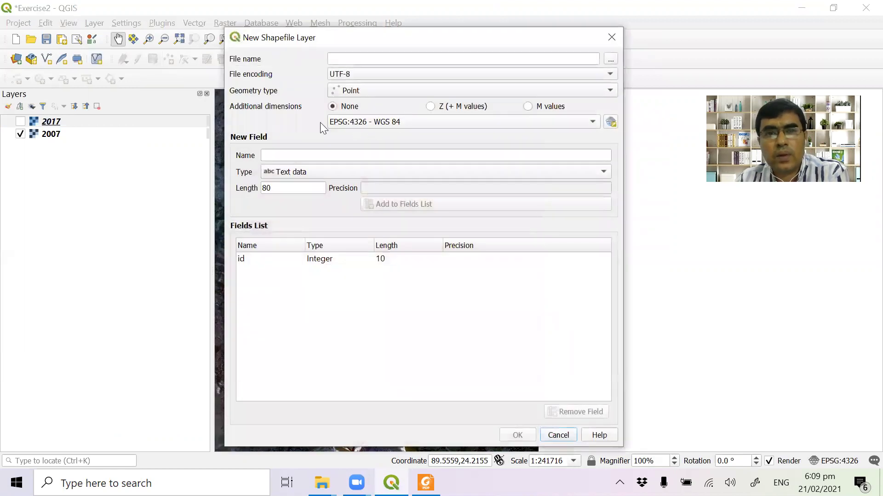
click(610, 60)
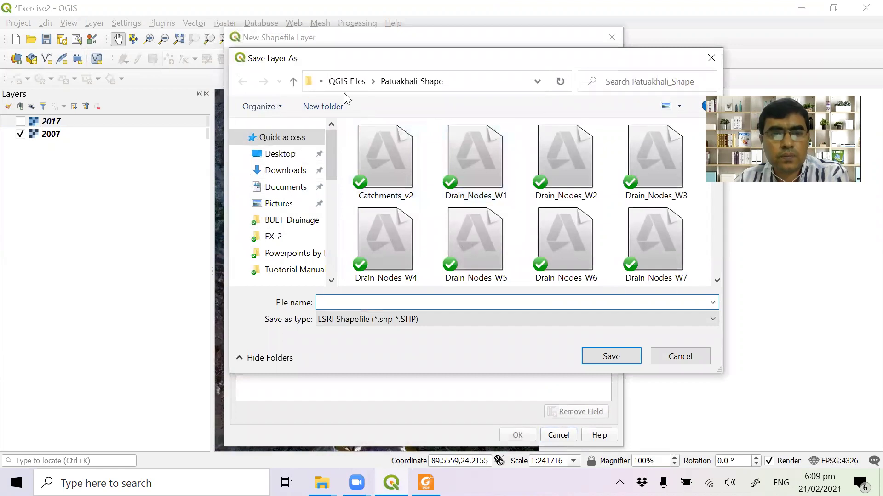
click(308, 272)
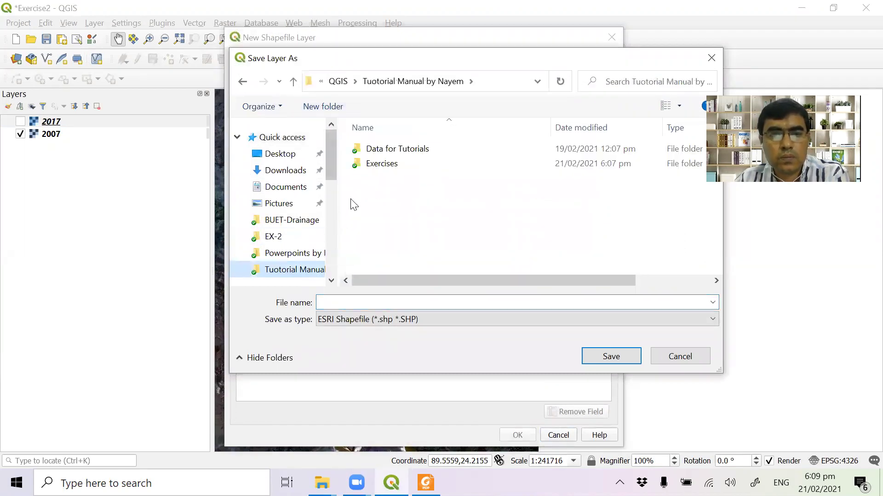
double_click(374, 165)
click(380, 166)
double_click(380, 166)
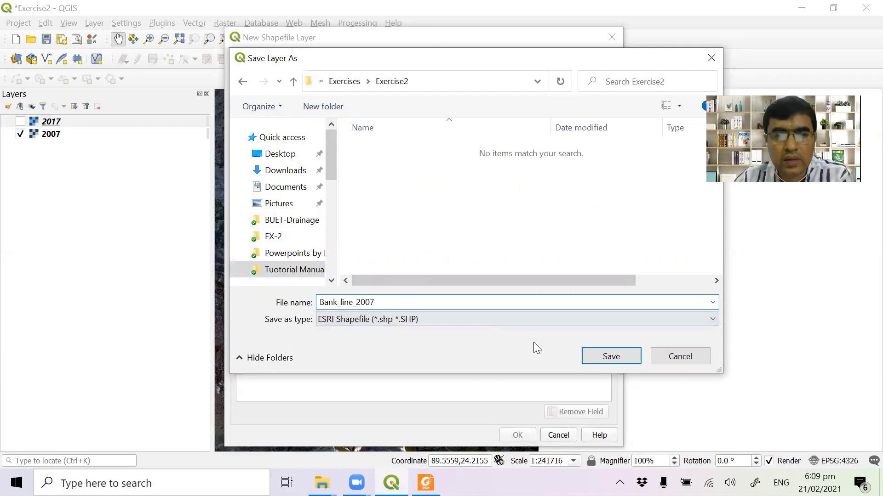
click(608, 356)
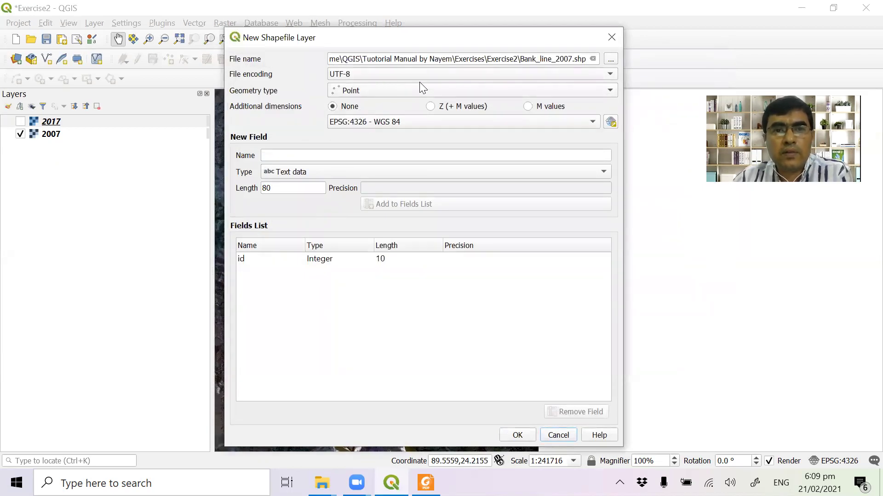
Create the shapefile with Line geometry and the coordinate system EPSG:32645 - WGS 84 / UTM zone 45N
click(428, 92)
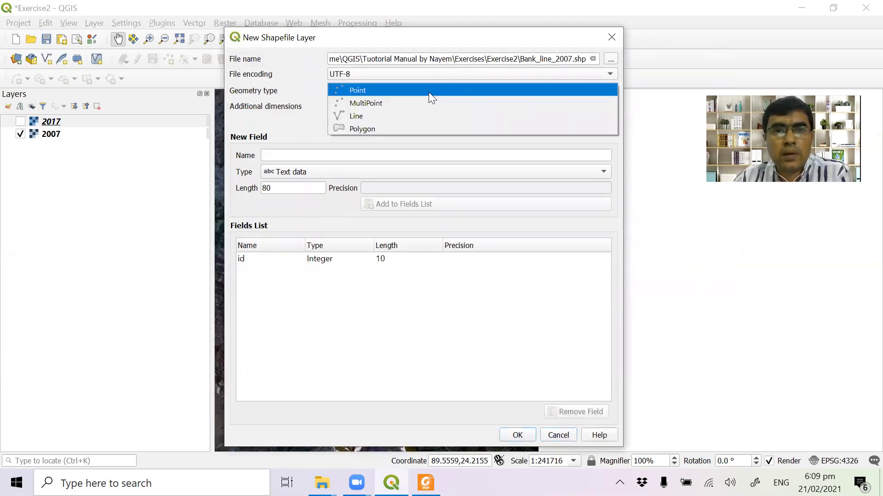
click(417, 115)
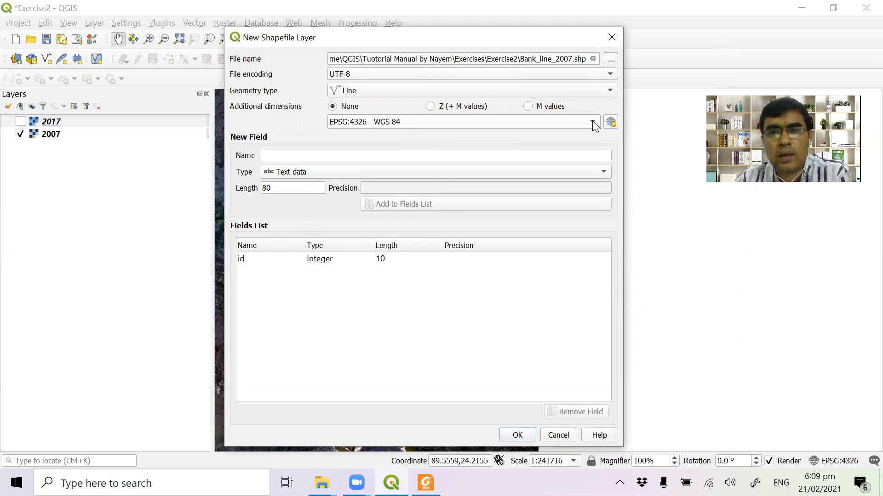
click(611, 122)
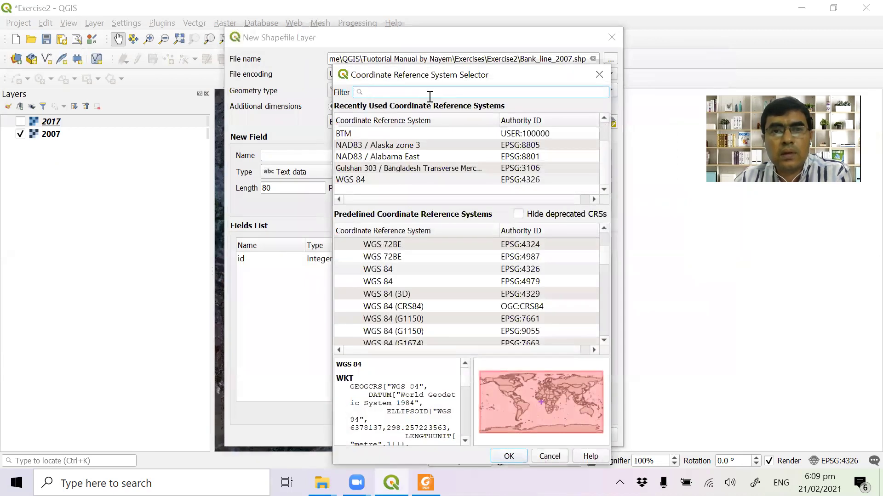
text(45)
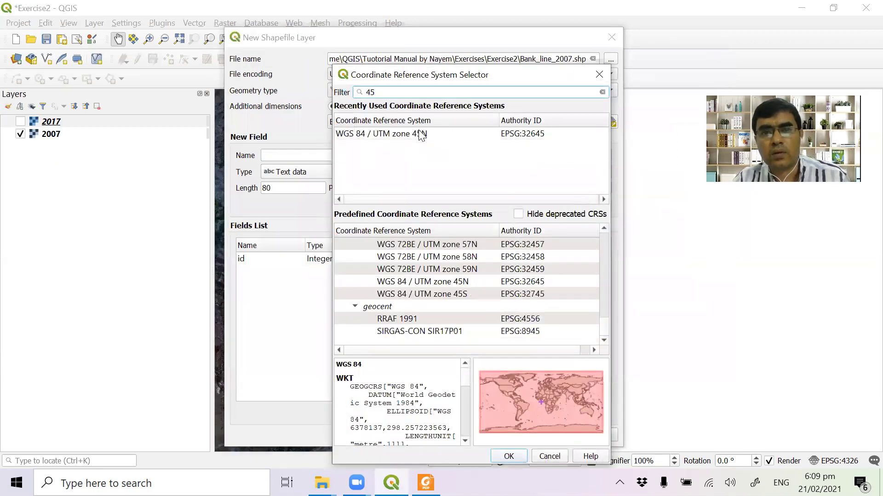
click(422, 134)
click(509, 456)
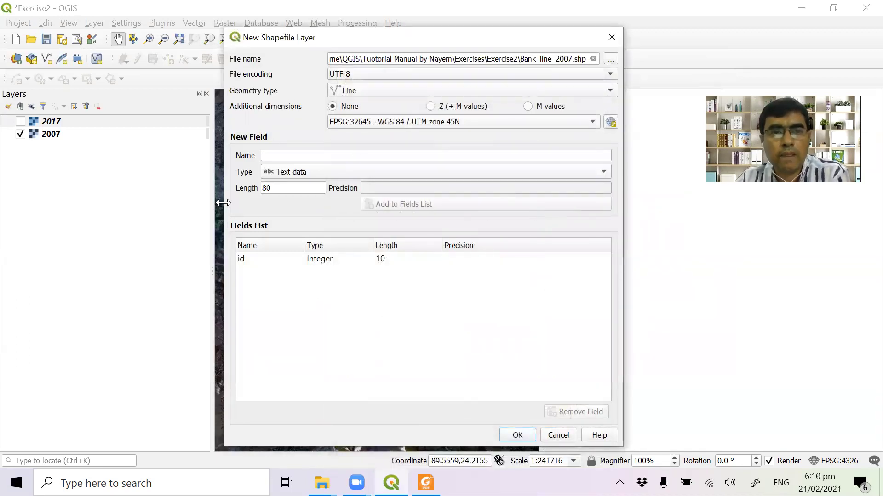
click(518, 435)
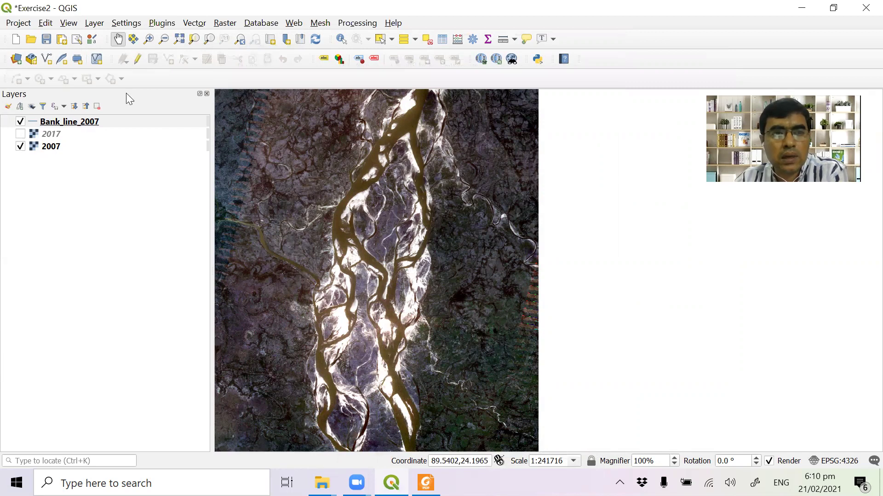
Enable editing on Bank_line_2007 and digitize the river's east bank from north to south as a line with id 1
click(137, 59)
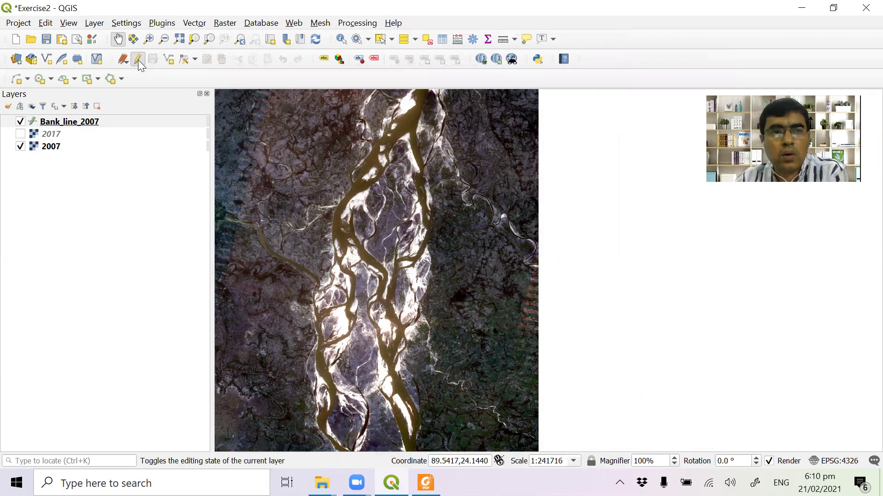
click(168, 61)
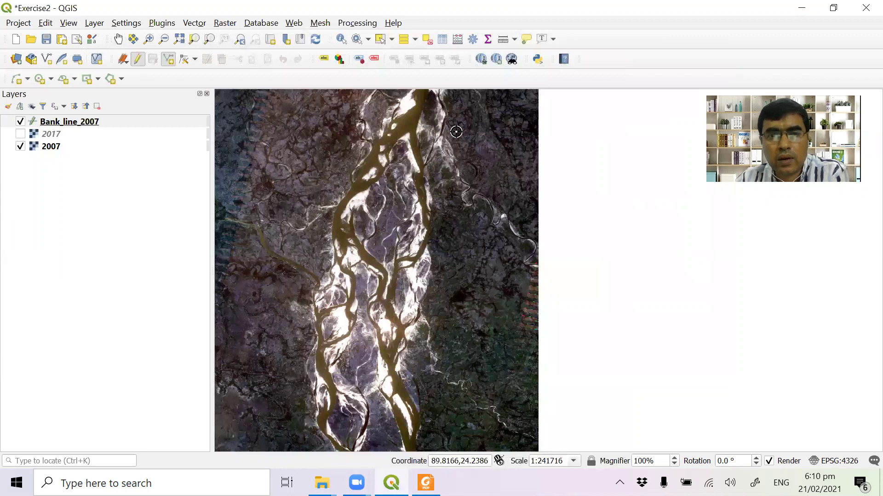
scroll(447, 115, up, 1)
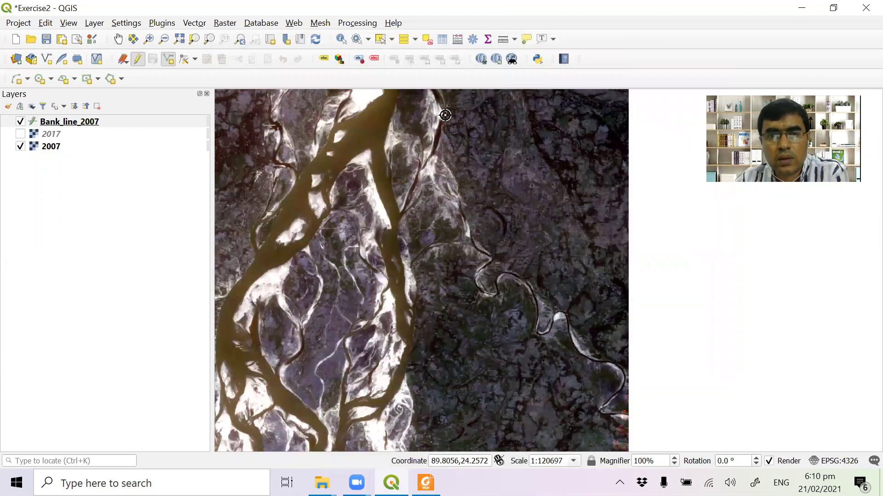
click(445, 111)
click(434, 152)
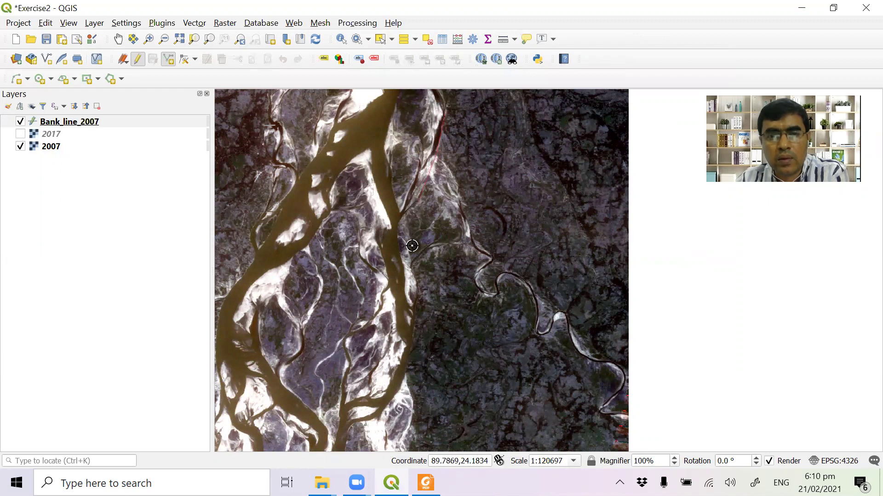
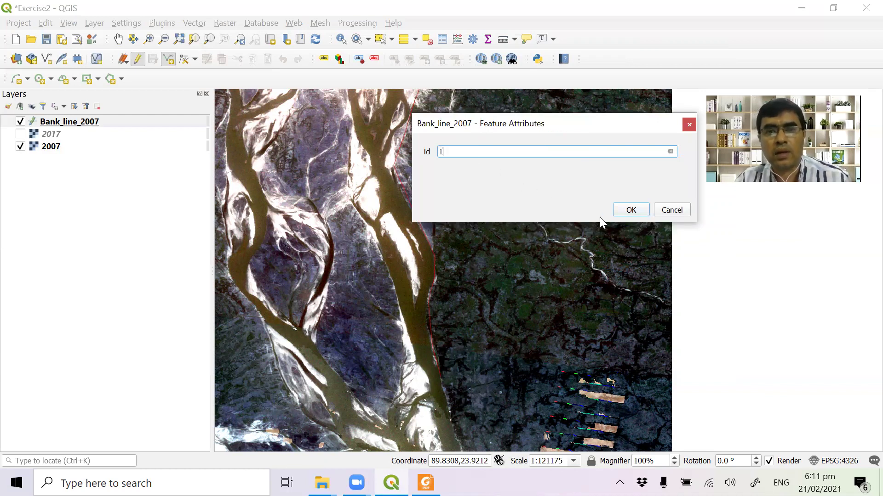
click(631, 210)
End editing of Bank_line_2007 with its changes saved, and hide the 2007 raster to view the line alone
scroll(511, 233, down, 1)
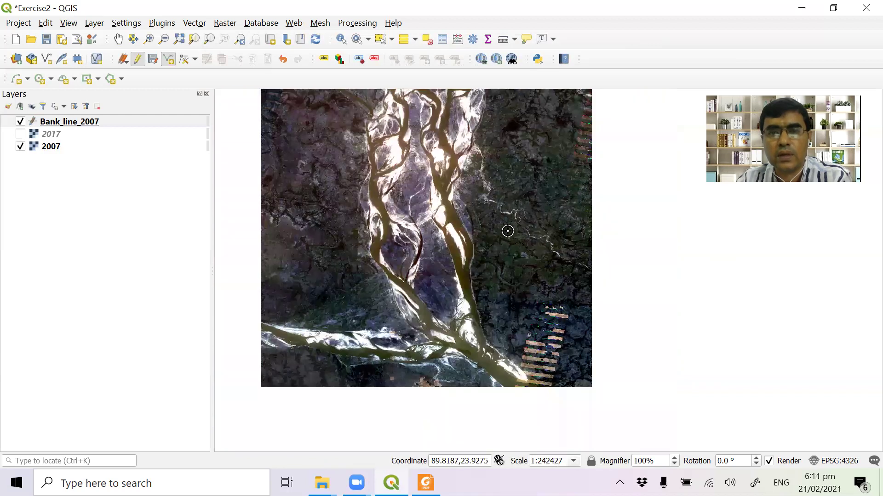
scroll(510, 228, down, 1)
scroll(412, 213, up, 1)
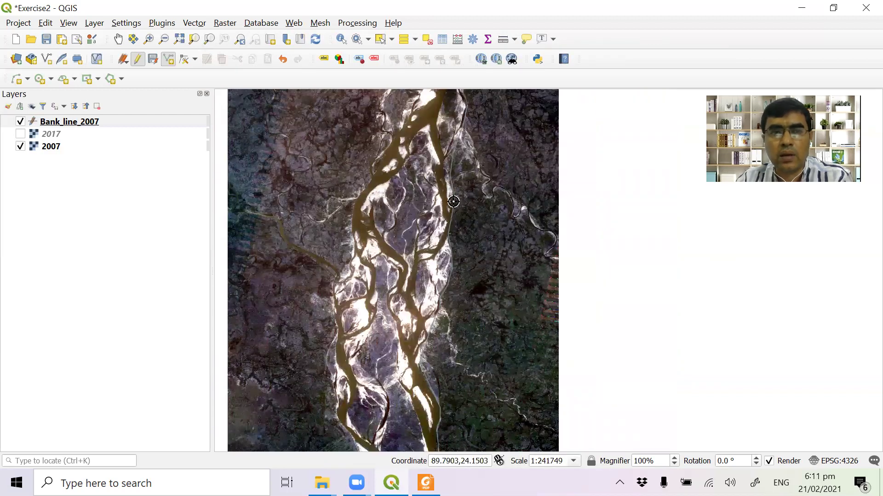
click(138, 60)
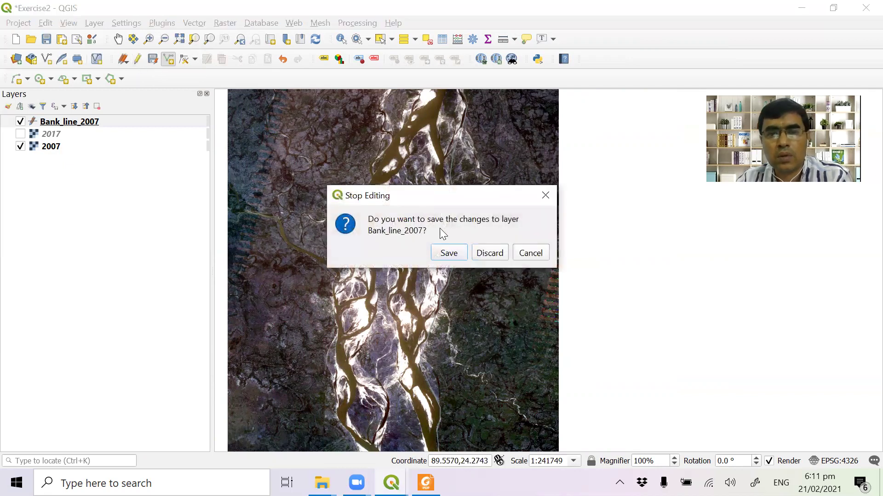
click(449, 254)
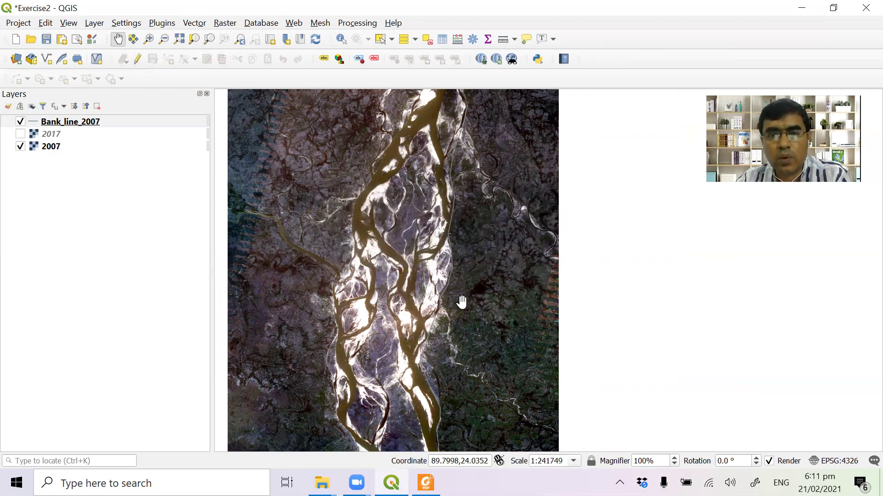
click(21, 147)
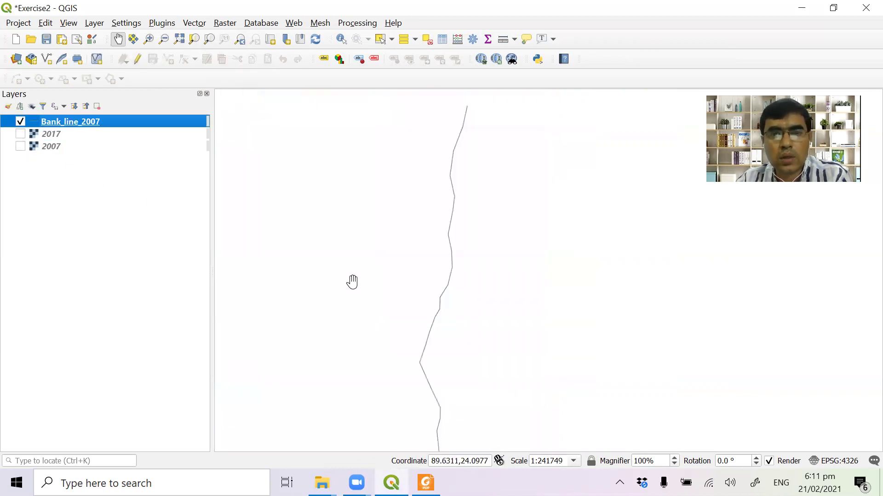
drag(433, 416, 448, 368)
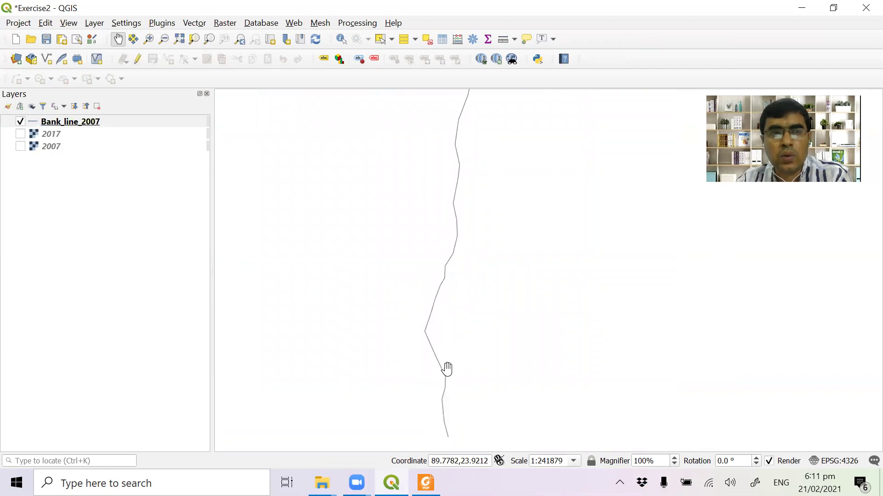
Open the symbology of Bank_line_2007 and set its simple line's stroke width to 0.86 mm
double_click(90, 123)
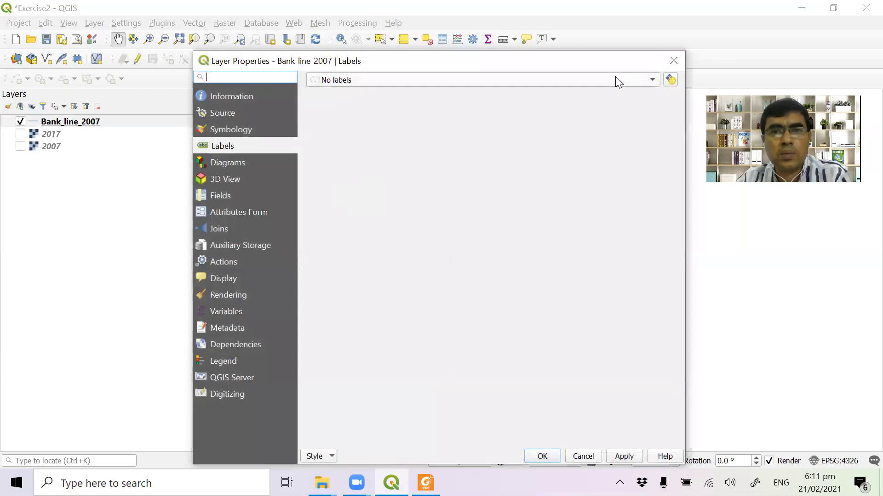
click(673, 60)
double_click(86, 121)
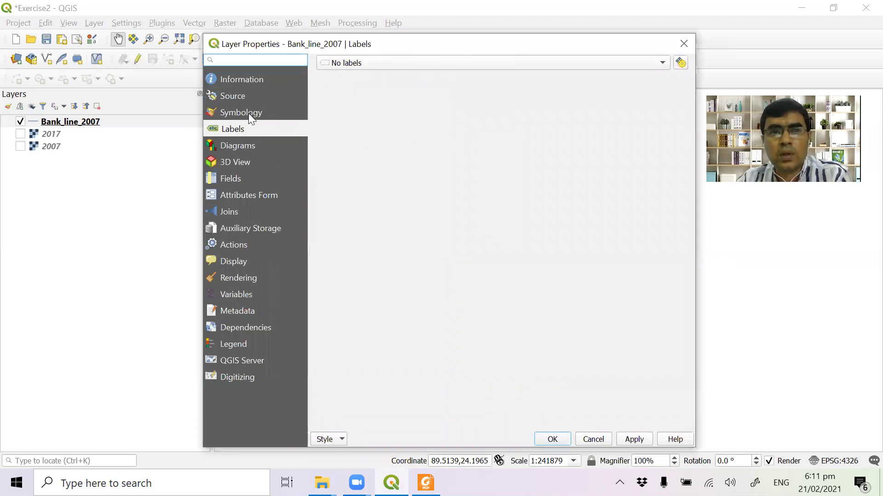
click(251, 115)
click(466, 94)
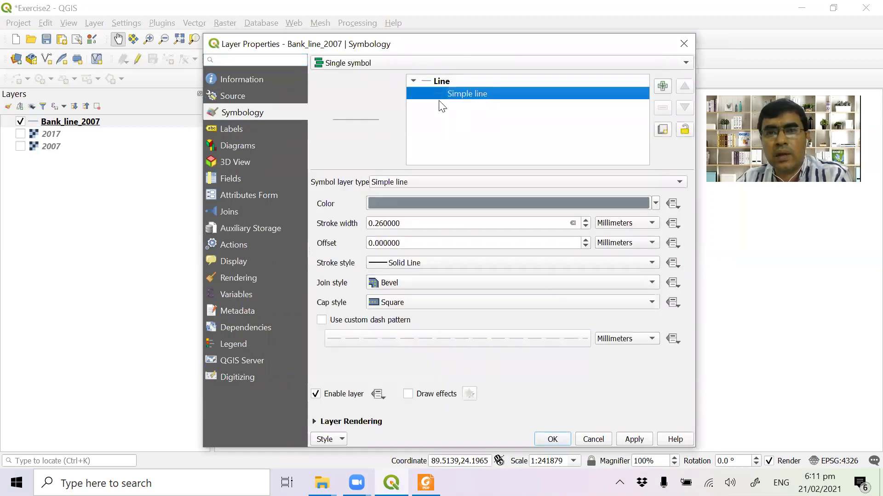
click(585, 220)
click(585, 220)
click(586, 219)
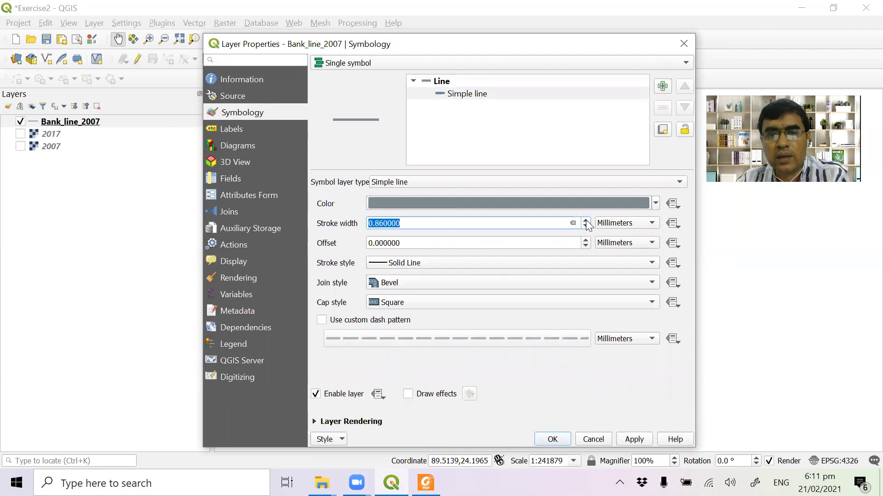
Set the bank line's color to the standard dark green and apply the symbology
click(655, 203)
drag(410, 218, 404, 217)
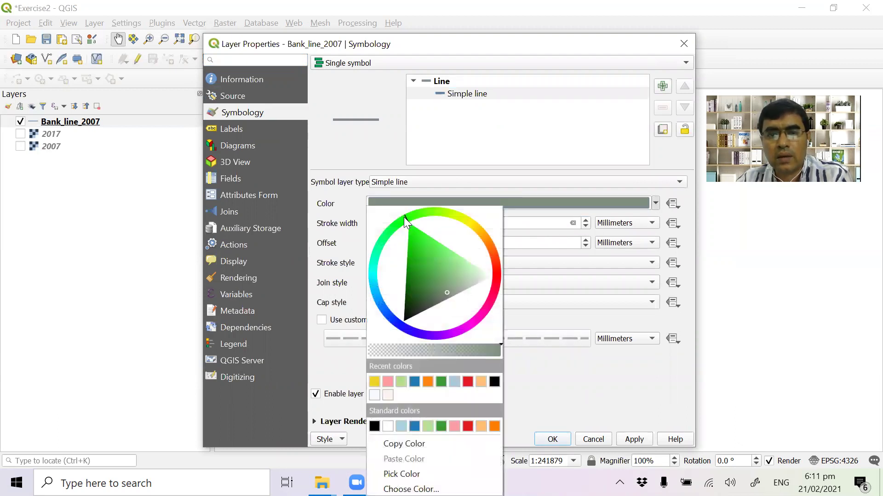
click(441, 426)
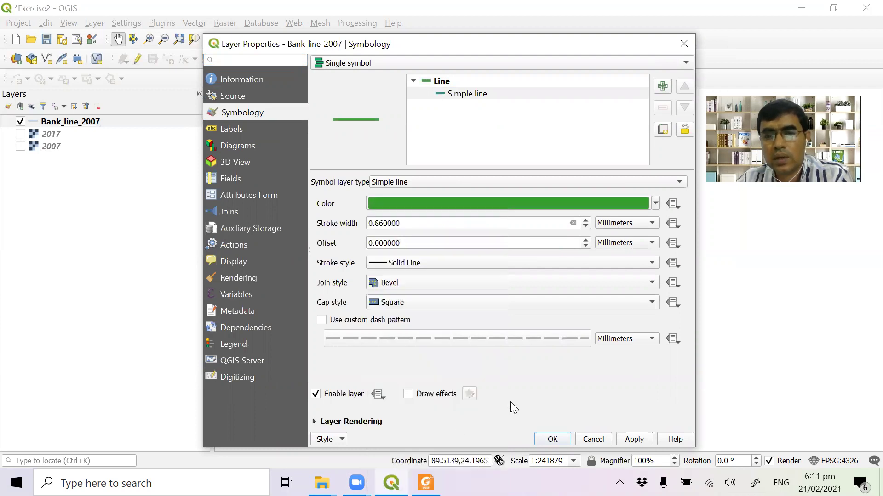
click(634, 440)
click(552, 439)
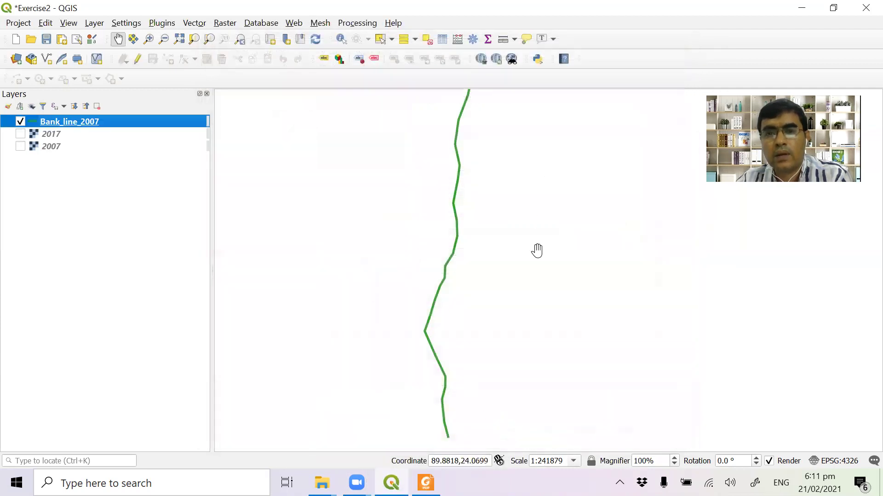
scroll(530, 268, down, 1)
scroll(528, 257, up, 1)
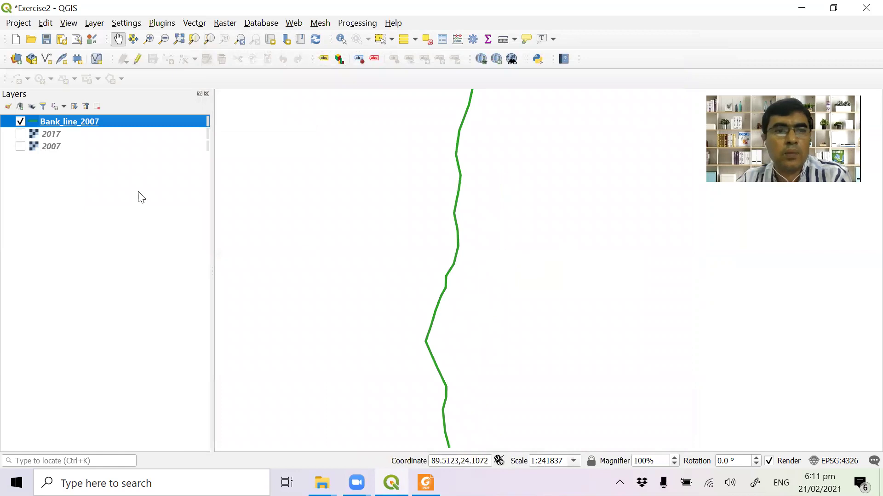
Show the 2007 raster beneath the bank line to check it, and switch the display to only the 2017 raster
click(21, 146)
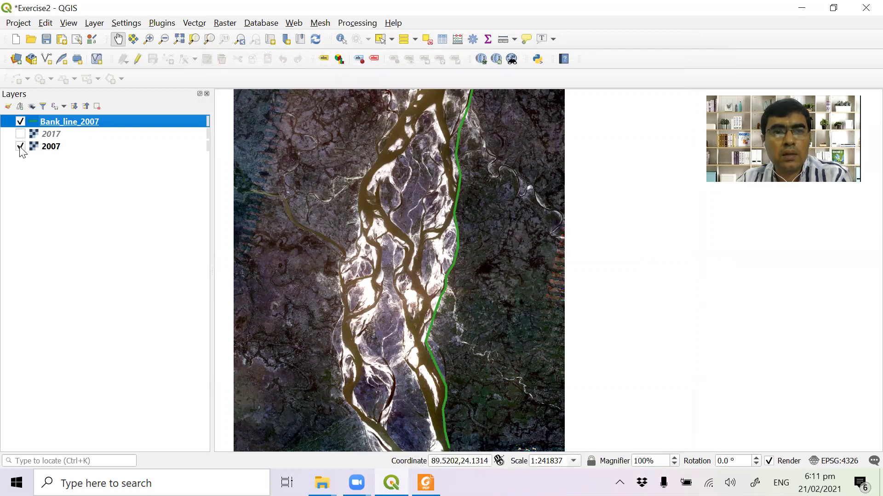
click(21, 122)
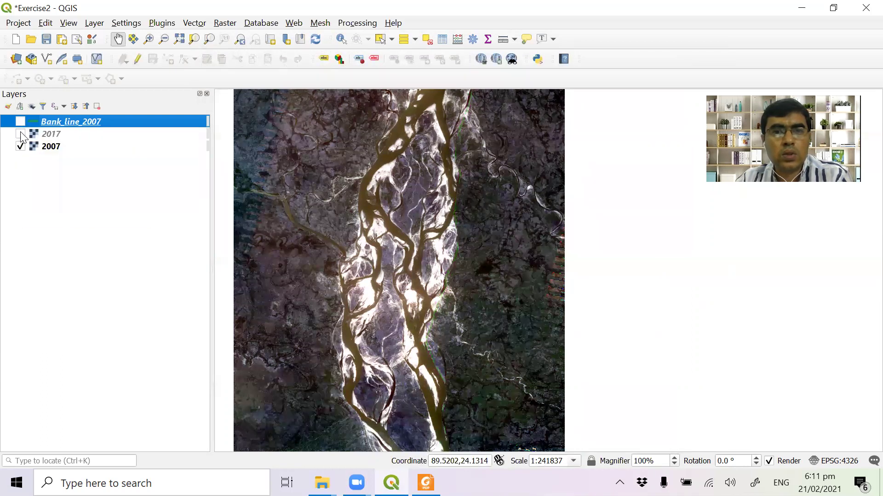
click(21, 146)
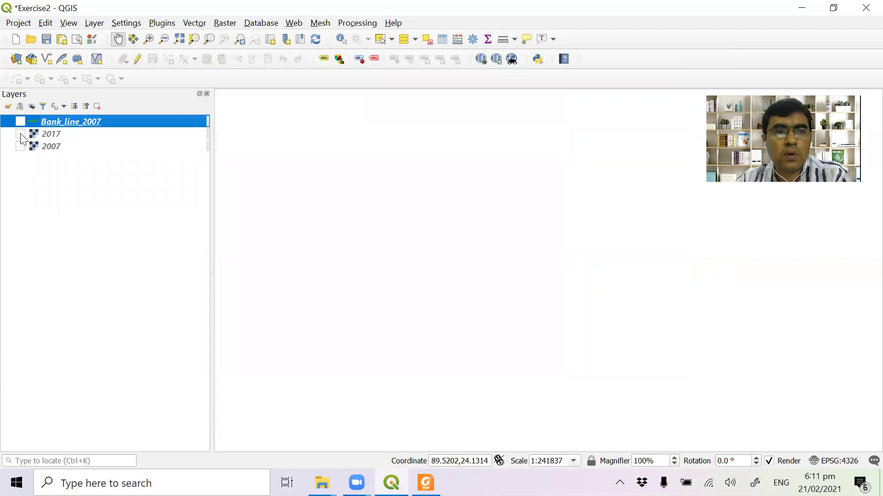
click(20, 133)
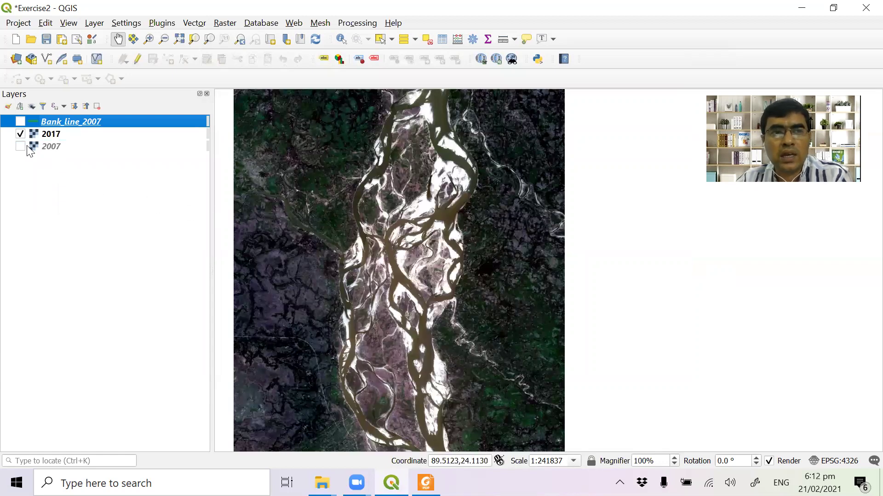
Show Bank_line_2007 over the 2017 raster and bring its northern end into close view
click(21, 122)
drag(492, 197, 493, 235)
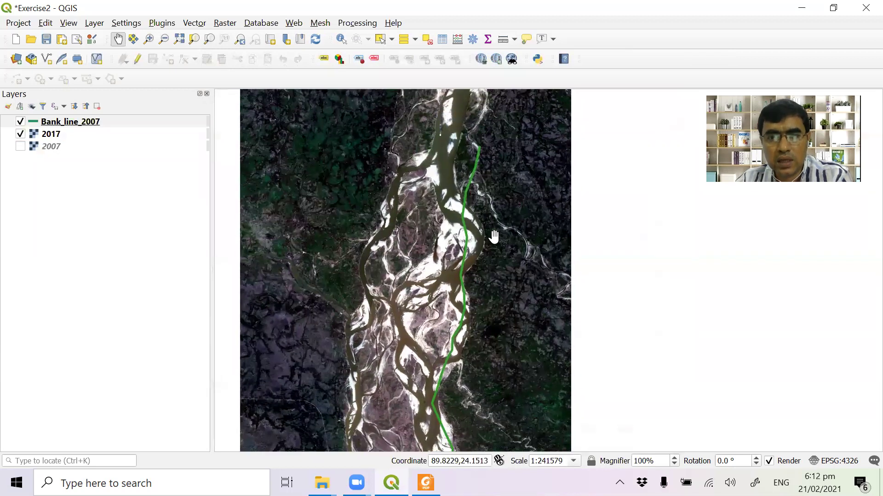
scroll(476, 171, up, 1)
drag(471, 147, 461, 184)
scroll(461, 184, up, 1)
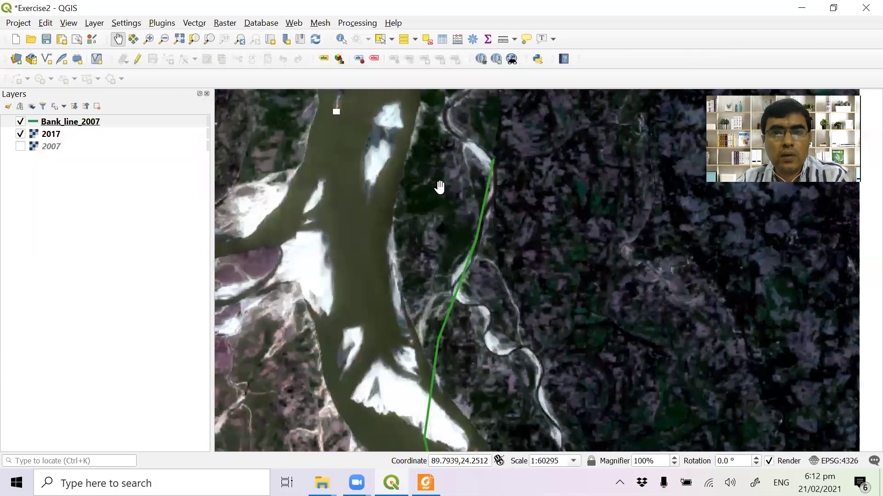
Start a new shapefile layer and set its file name to Bank_line_2017 in the Exercise2 folder
click(94, 22)
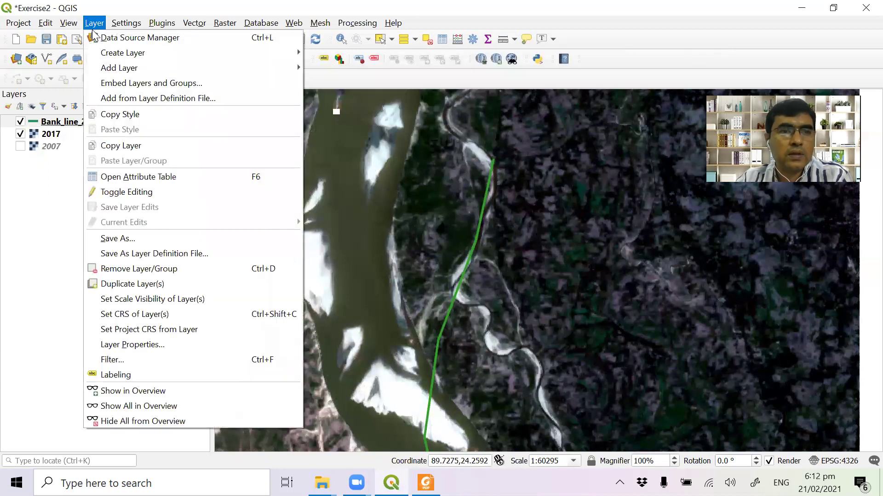
mouse_move(120, 54)
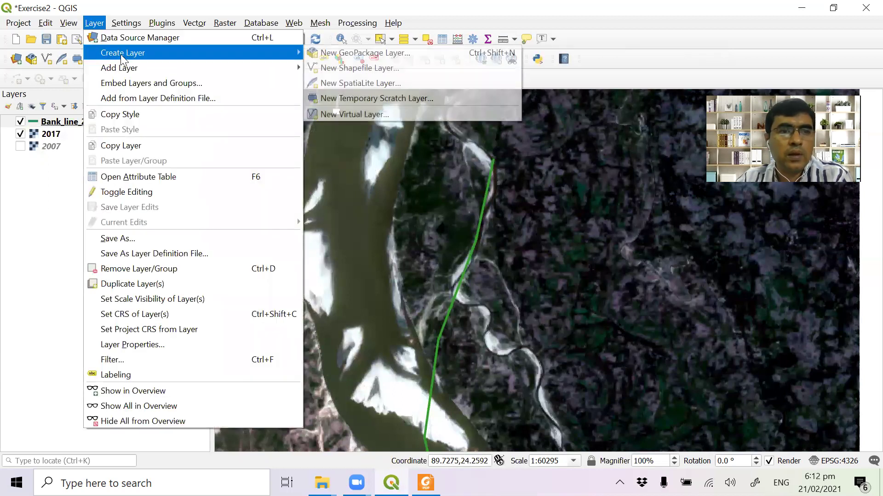
click(348, 68)
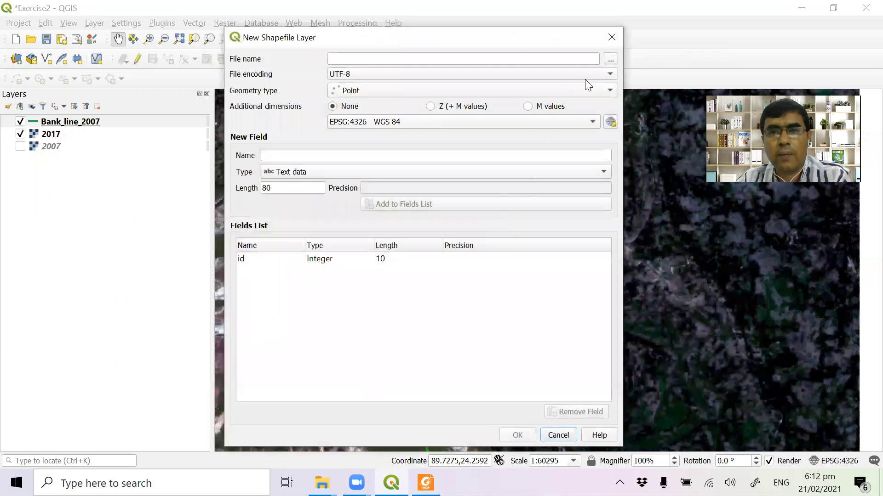
click(610, 60)
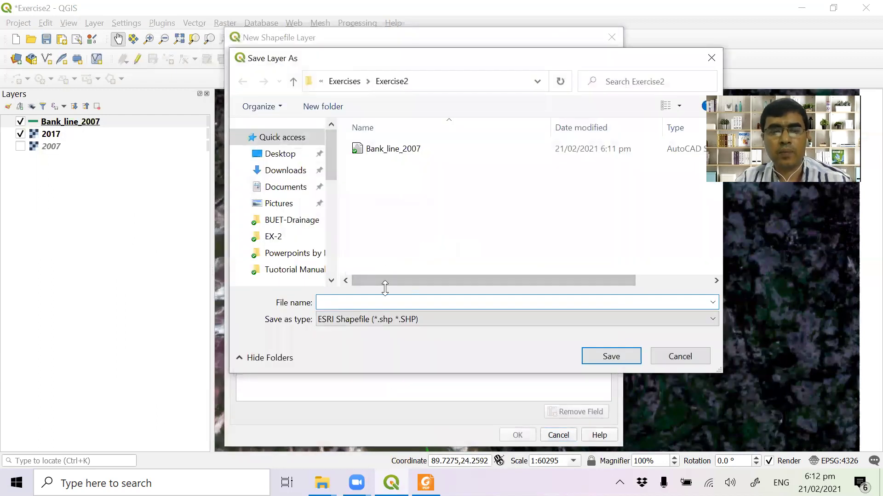
text(Bank_line)
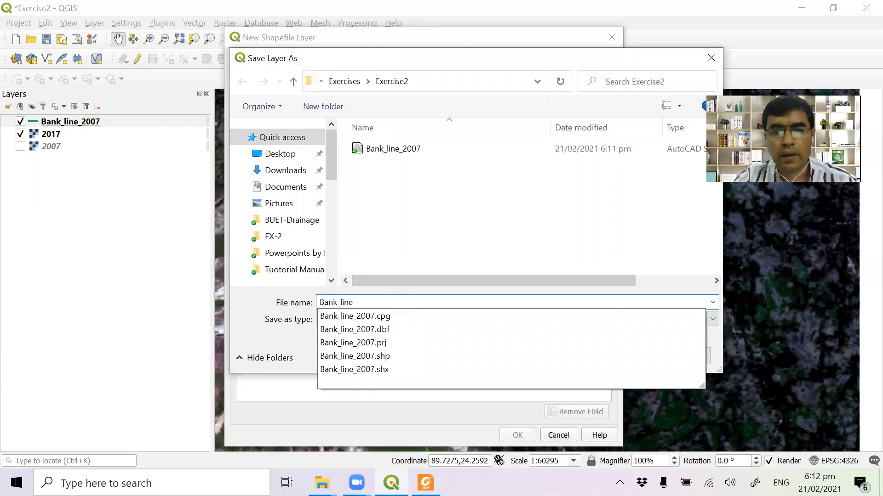
text(_201)
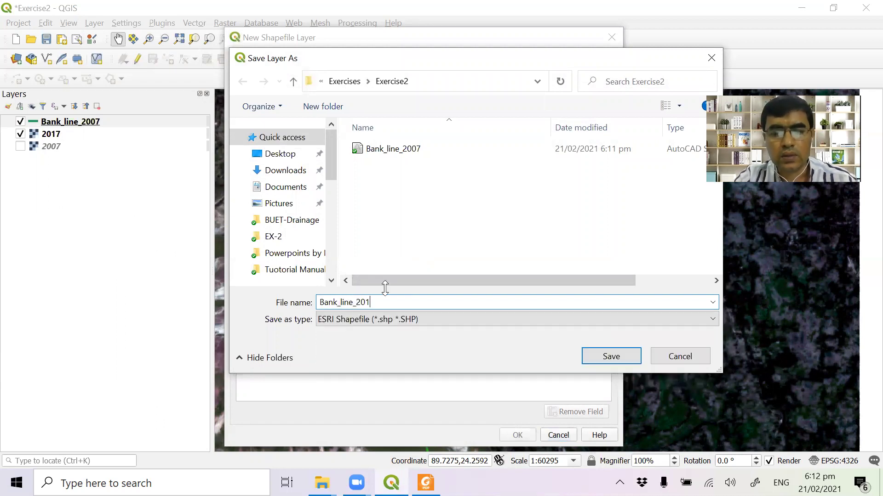
text(7)
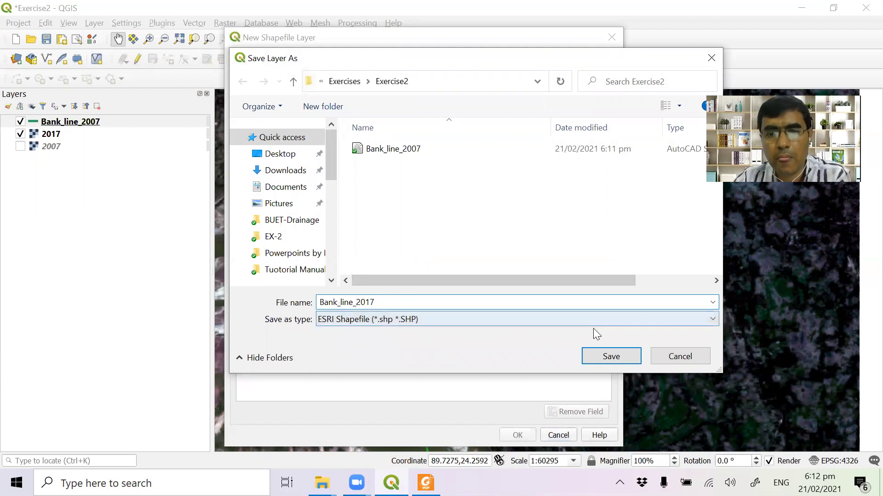
click(609, 353)
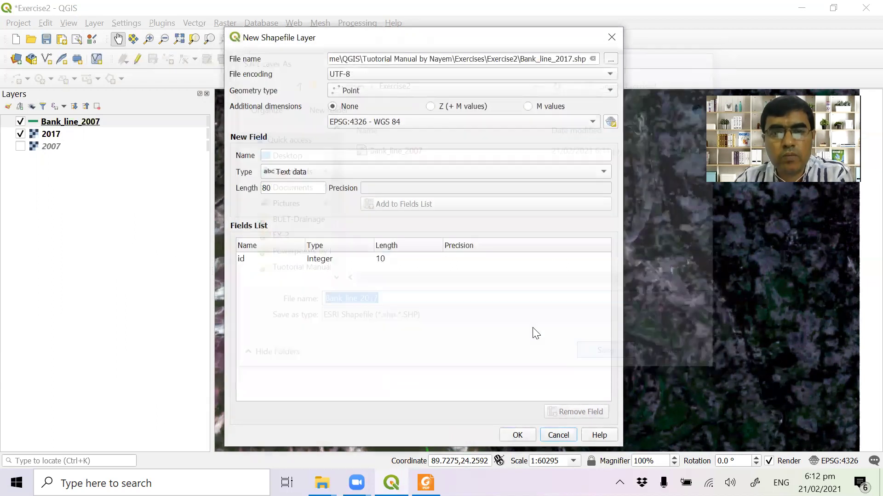
Set the new layer's geometry type to Line and its CRS to EPSG:32645 - WGS 84 / UTM zone 45N, and create it
click(384, 90)
click(363, 116)
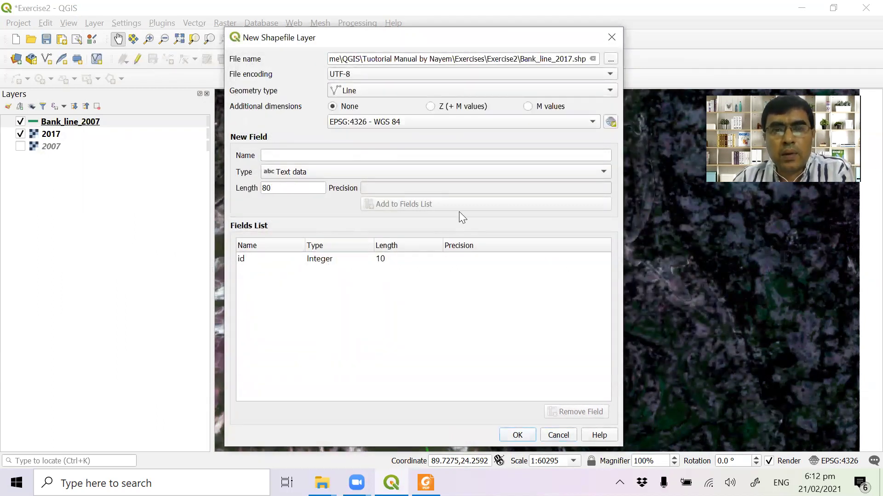
click(611, 122)
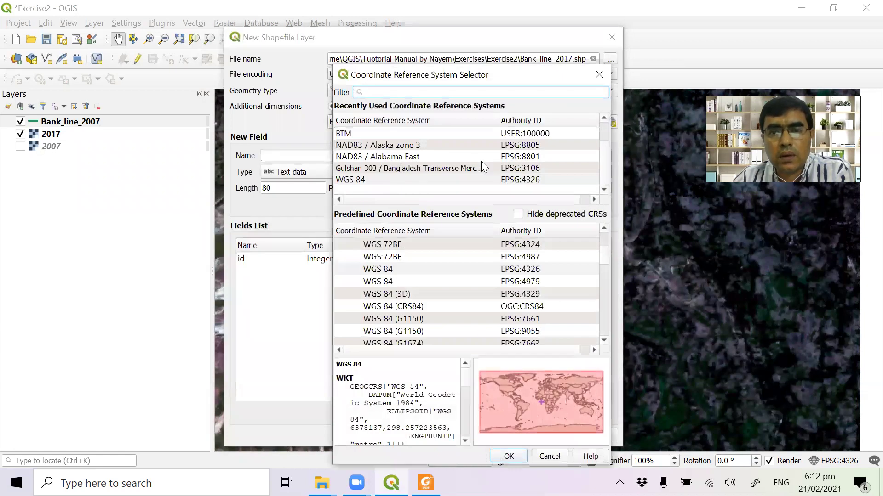
text(45n)
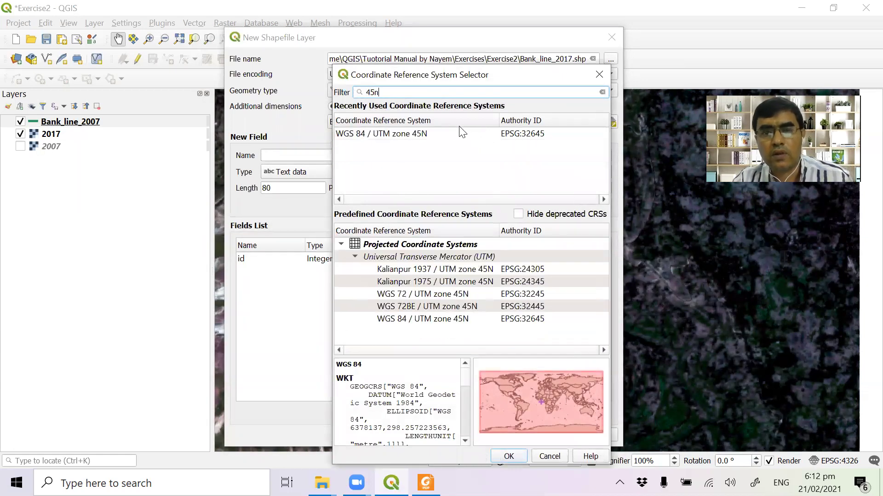
click(426, 133)
click(509, 457)
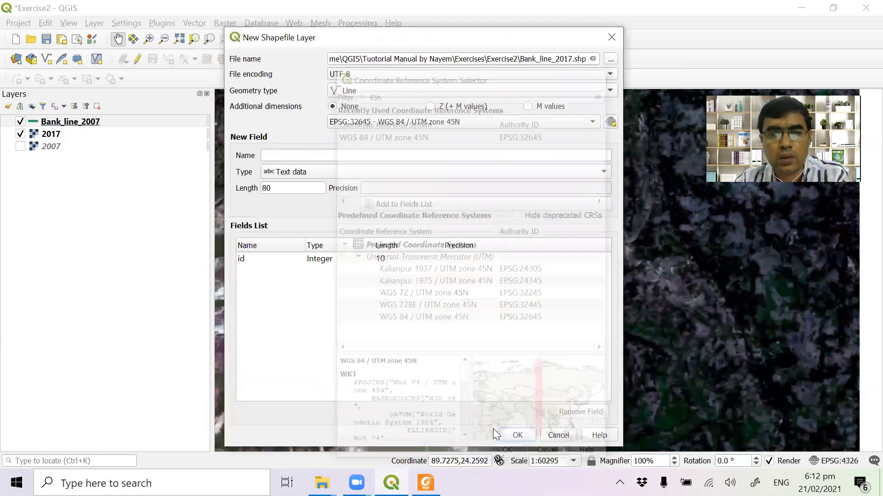
click(519, 435)
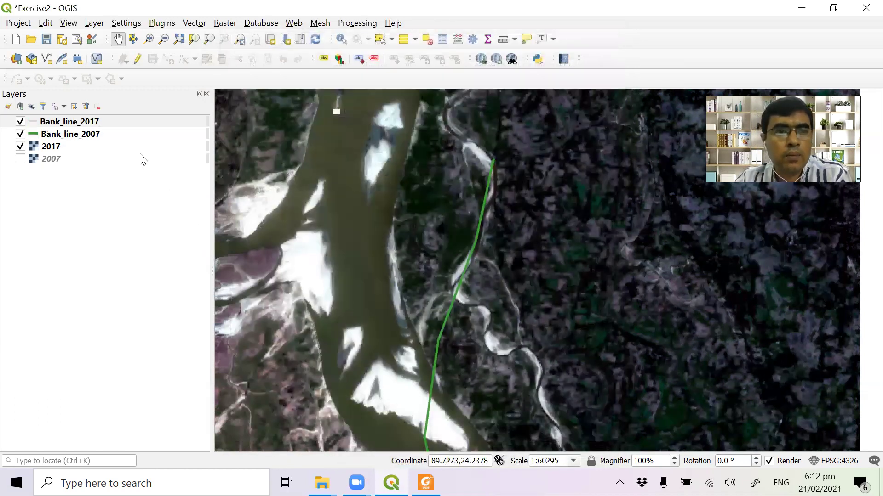
Start editing Bank_line_2017 and trace a new line along the river's eastern bank on the 2017 raster, from the north to the large eastward bend
click(72, 122)
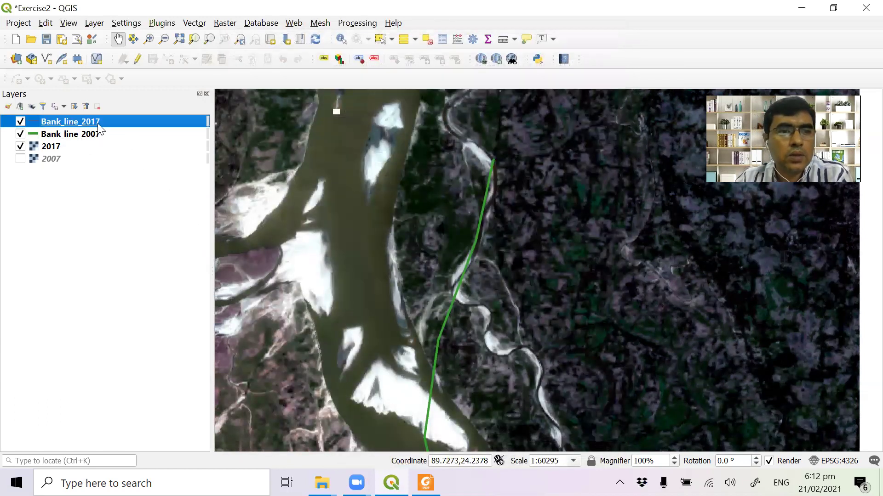
click(137, 59)
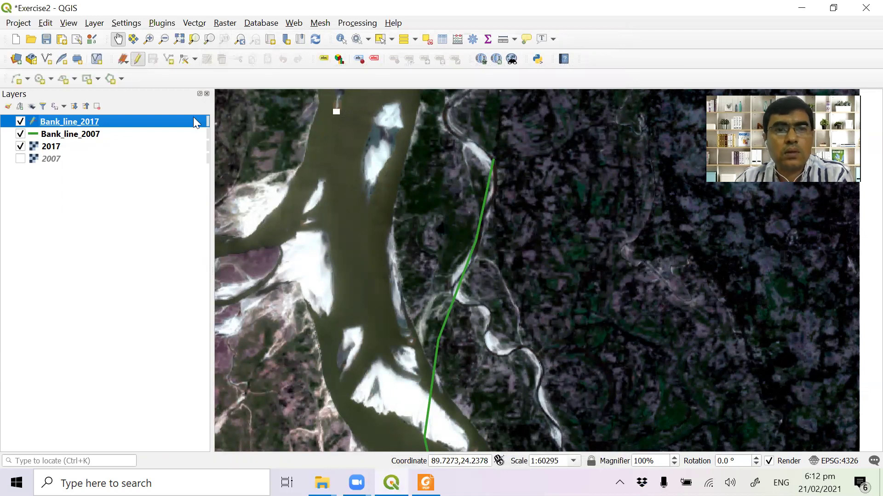
click(169, 60)
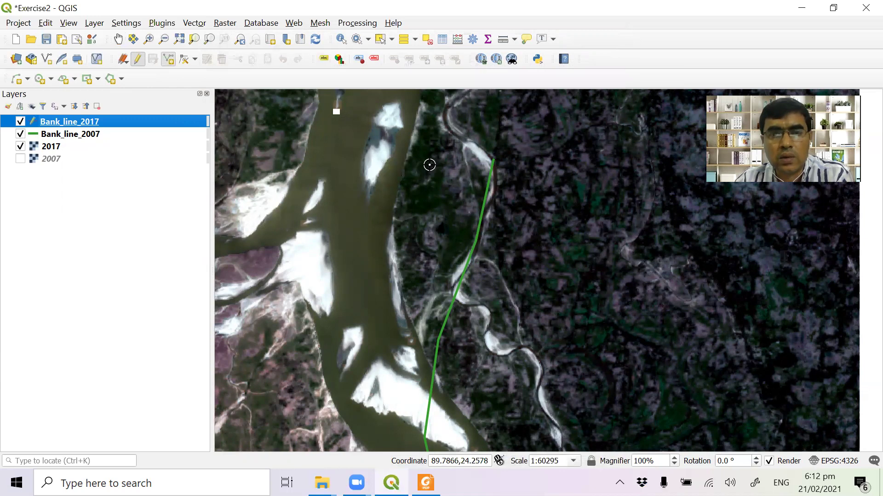
click(411, 142)
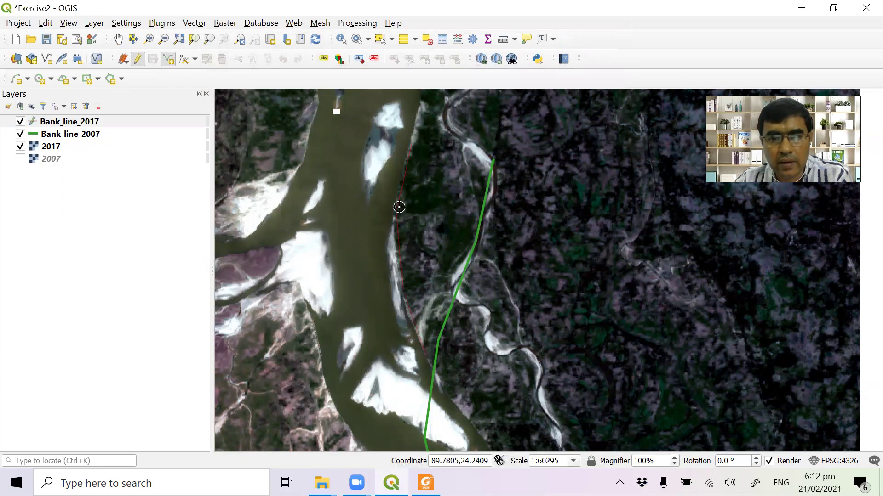
scroll(385, 164, down, 1)
scroll(386, 165, down, 1)
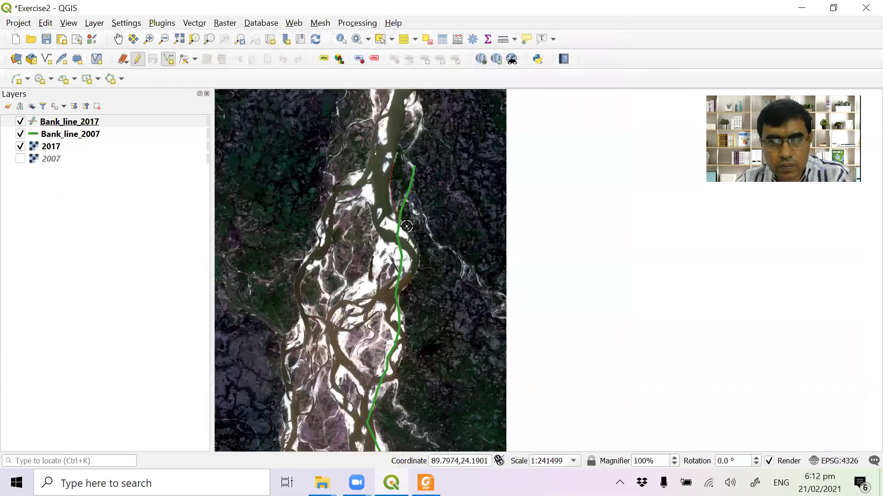
scroll(406, 227, up, 1)
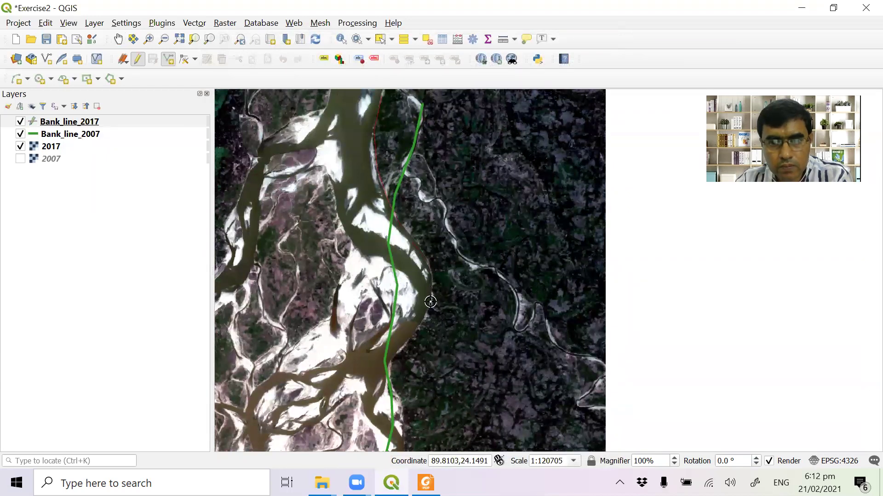
scroll(468, 133, down, 1)
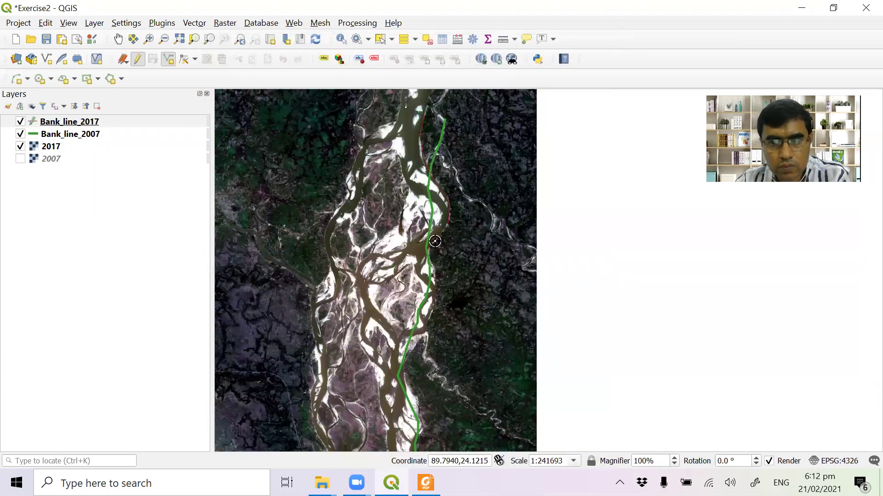
Continue tracing the eastern bank line southward from below the large bend through the middle reach of the 2017 river
click(428, 247)
click(433, 270)
click(431, 305)
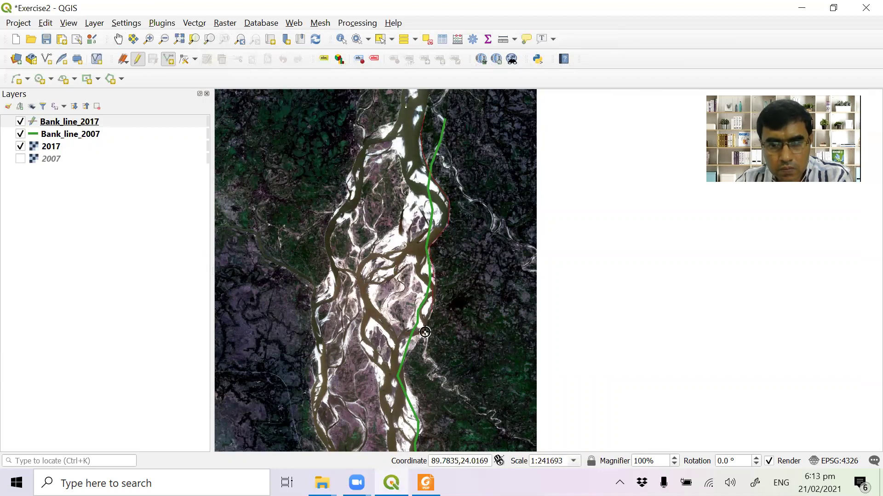
click(425, 332)
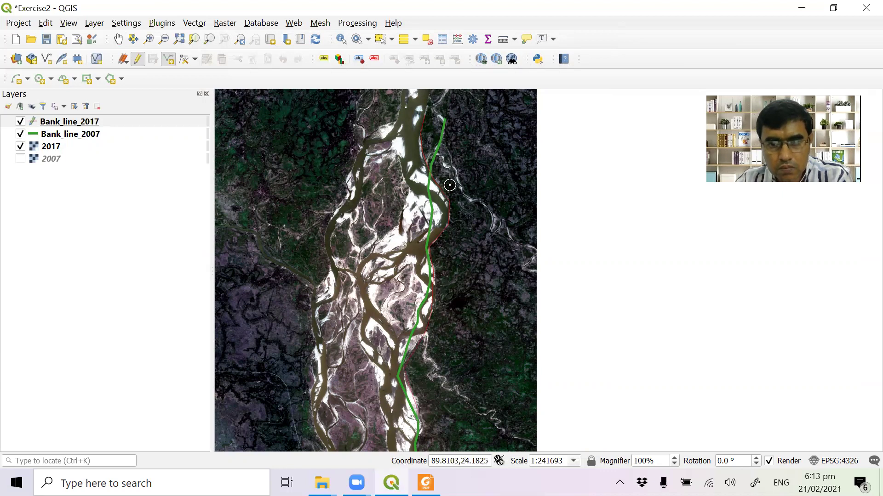
scroll(449, 185, down, 1)
scroll(460, 309, up, 1)
scroll(418, 297, up, 1)
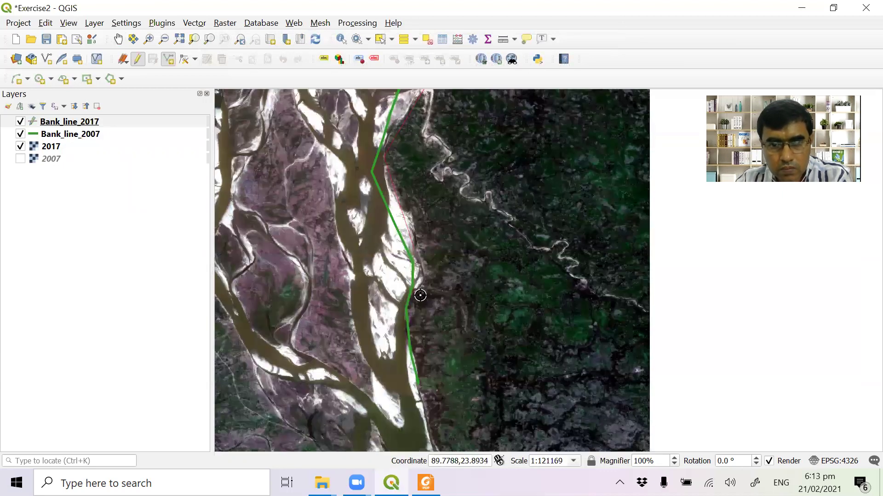
Trace the southern stretch of the eastern bank, finish the line near the 2007 line's southern end, and give the feature id 1
click(422, 278)
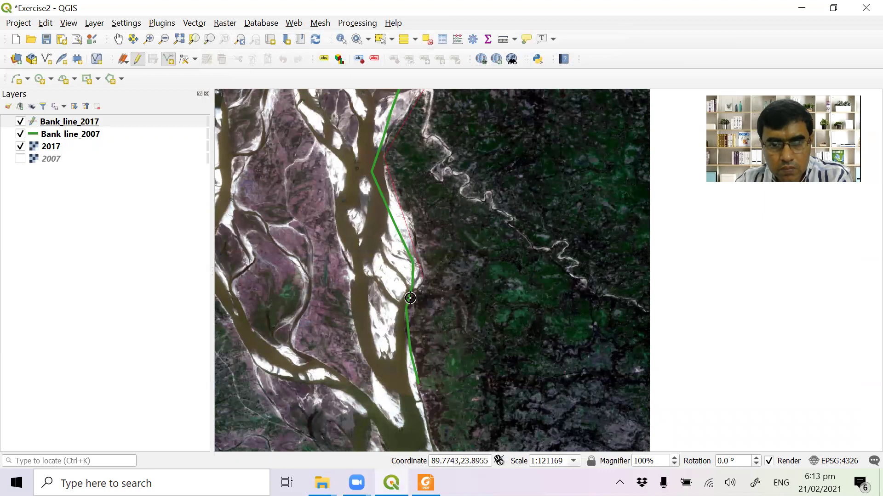
click(407, 309)
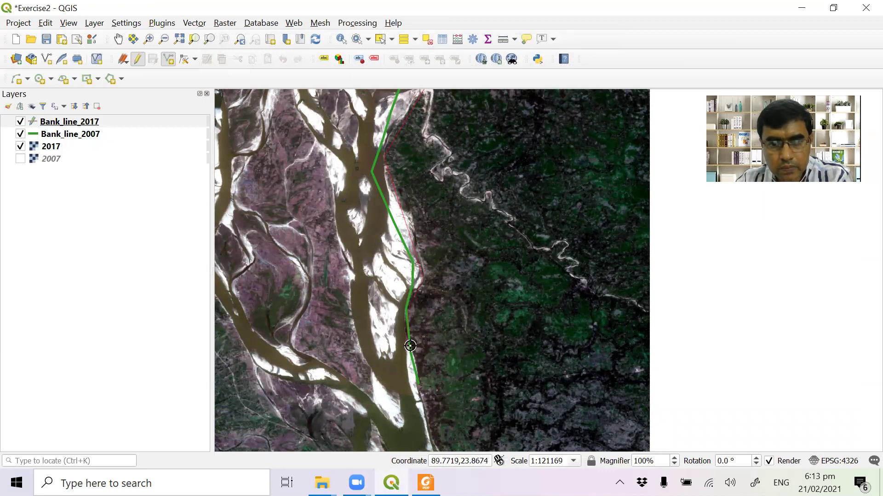
right_click(418, 381)
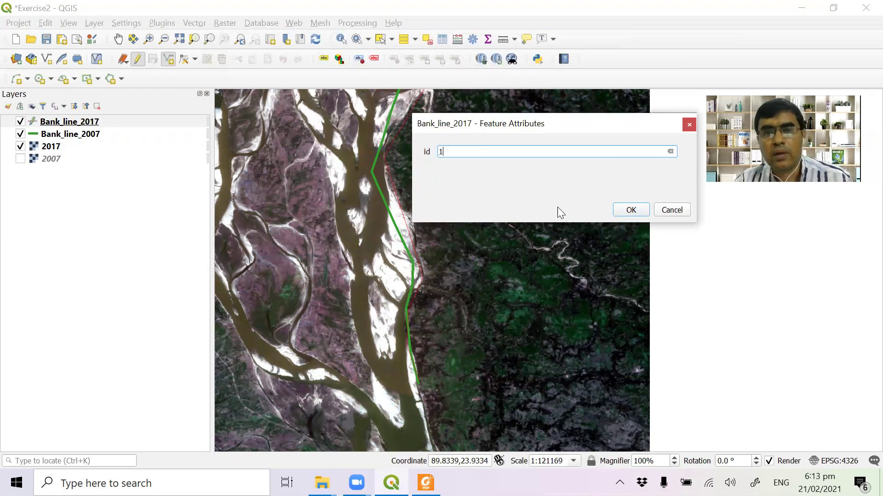
click(632, 210)
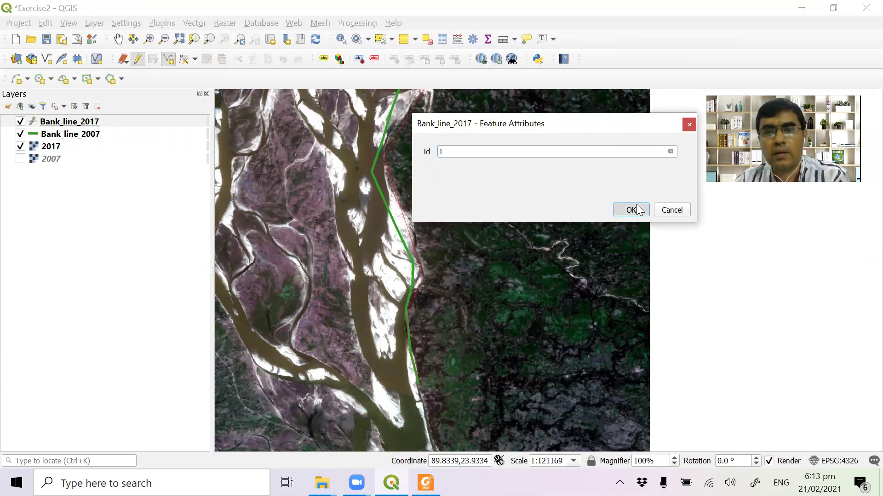
Save the project and end editing of Bank_line_2017 with its changes saved
click(46, 40)
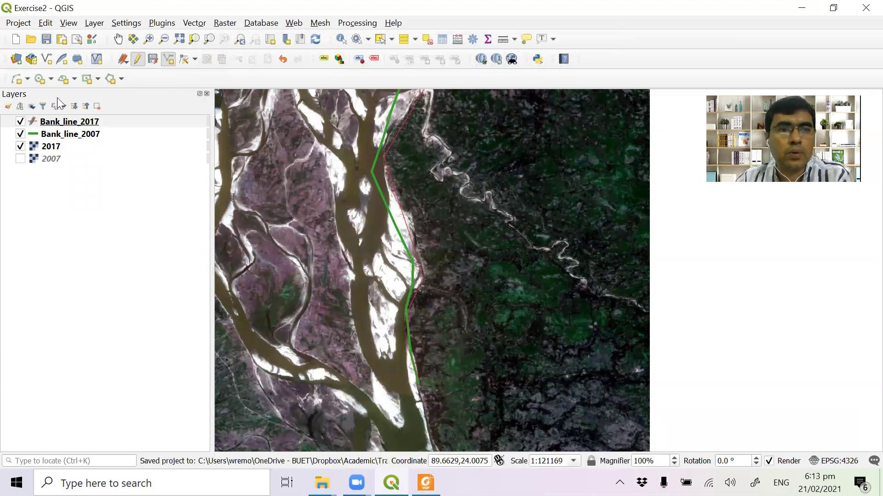
click(138, 61)
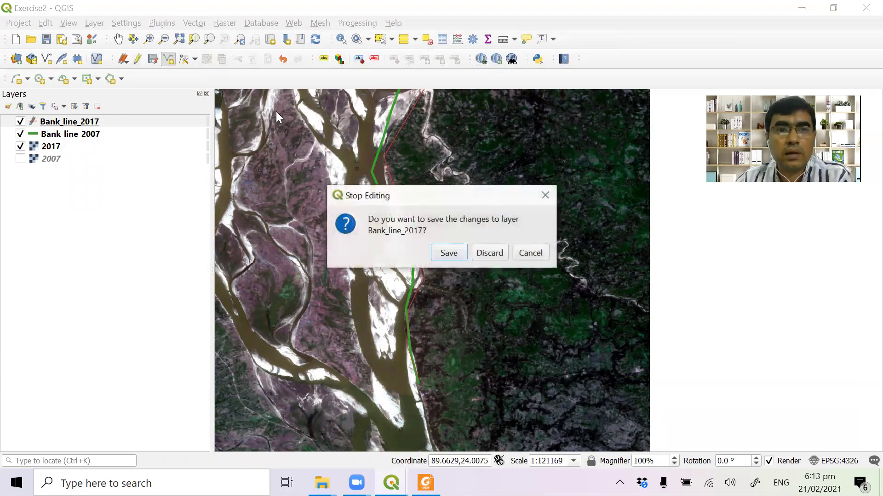
click(449, 253)
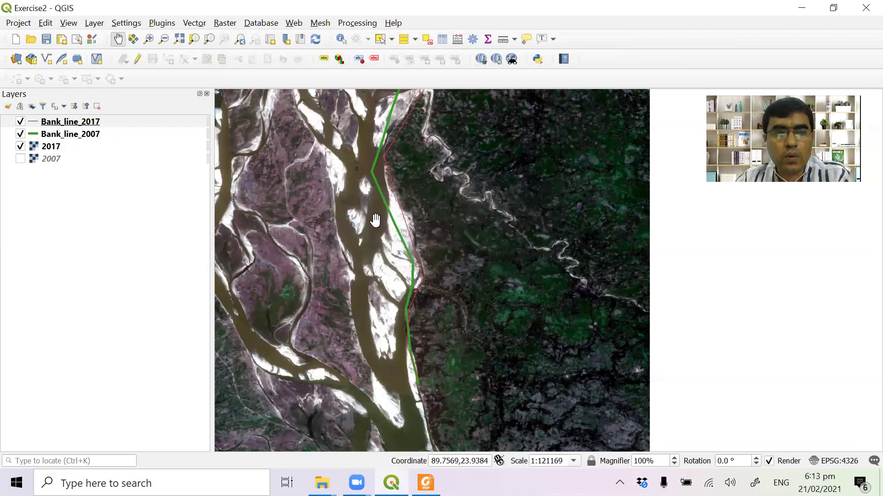
Open the symbology of Bank_line_2017 and set its simple line's stroke width to 0.86 mm
click(82, 123)
double_click(81, 122)
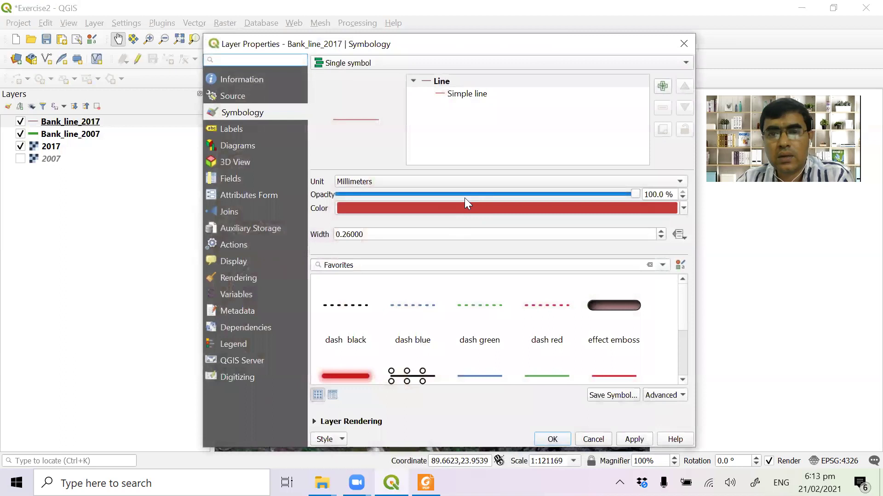
click(460, 94)
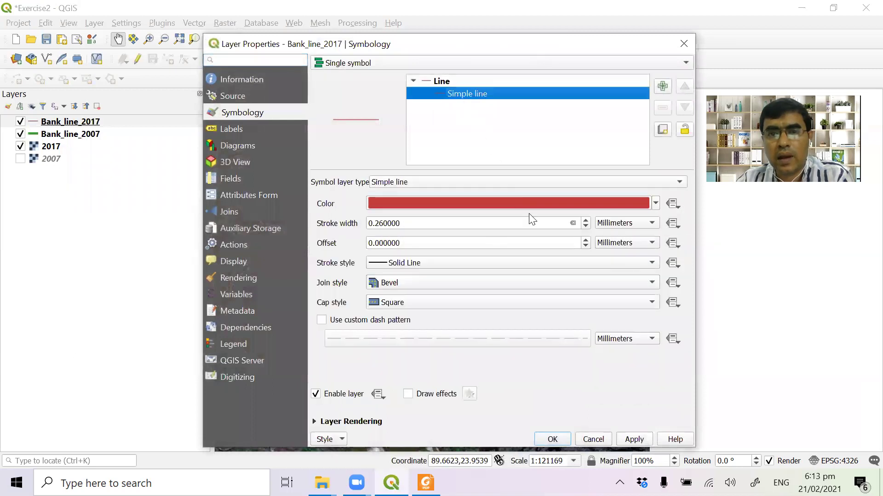
click(586, 219)
click(586, 220)
click(586, 220)
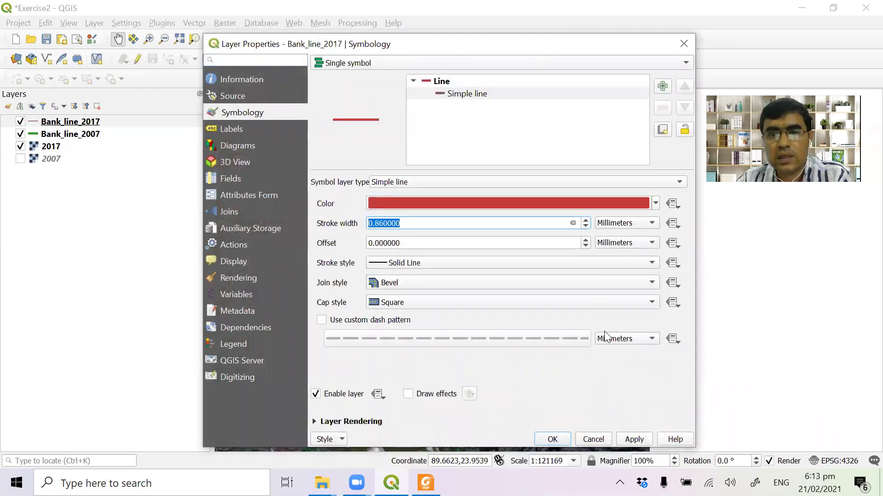
Apply the new stroke width to Bank_line_2017 and close its layer properties
click(633, 440)
click(552, 439)
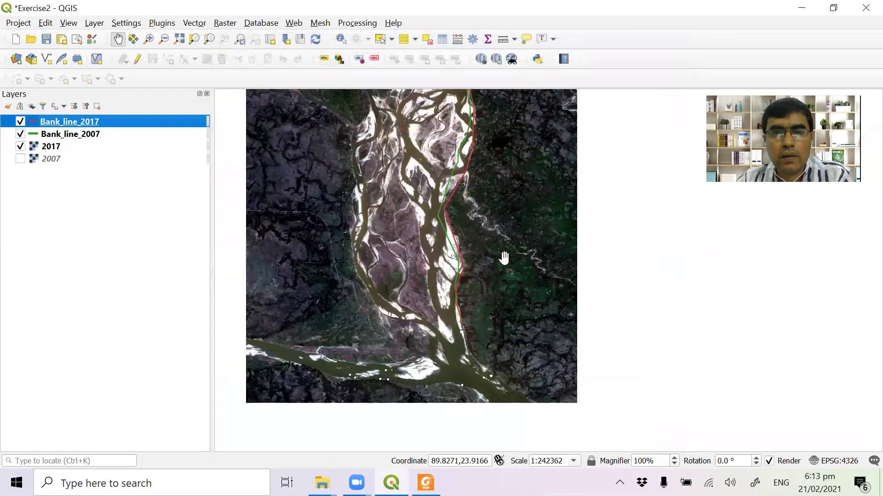
Hide the 2017 raster and zoom to the extent of Bank_line_2017 to compare both bank lines
drag(473, 230, 478, 299)
click(20, 146)
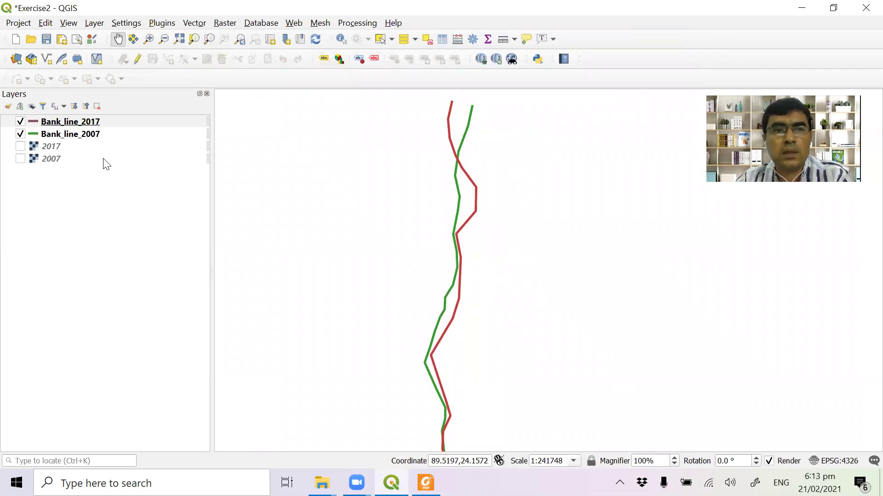
right_click(80, 121)
click(107, 130)
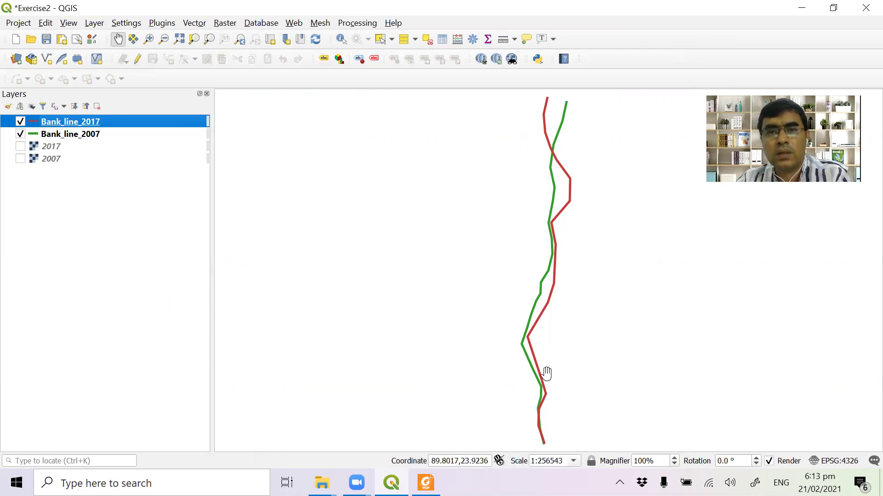
Show the 2017 raster beneath the bank lines and examine the islands in the river's northern reach
click(20, 158)
click(20, 147)
drag(514, 266, 490, 270)
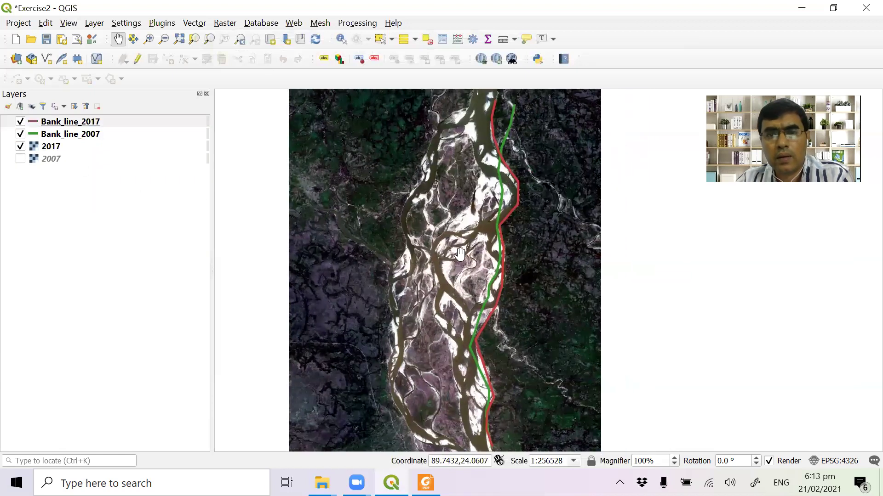
scroll(460, 250, up, 1)
scroll(459, 247, up, 1)
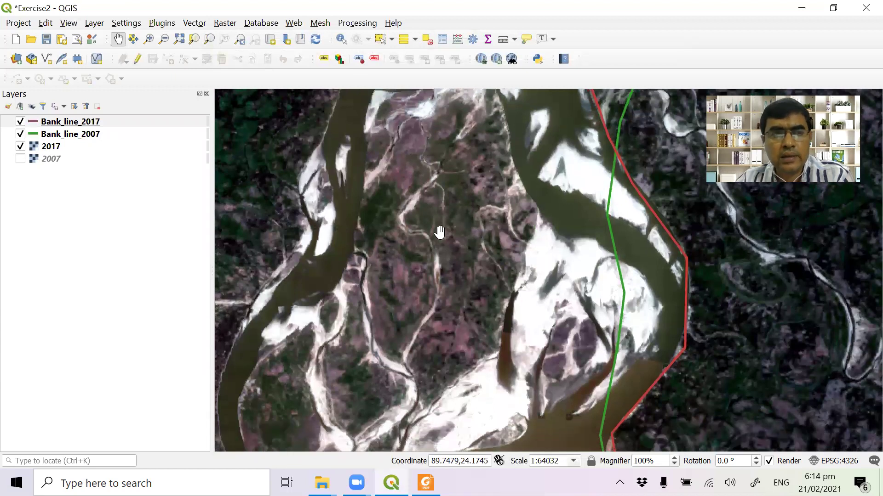
scroll(456, 222, down, 1)
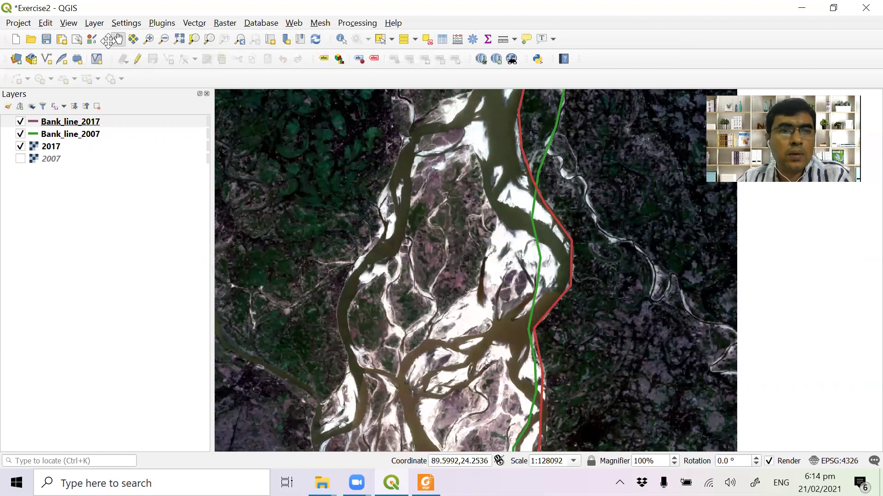
Start a new shapefile layer with the file name Islands_2017 in the Exercise2 folder
click(94, 23)
mouse_move(150, 53)
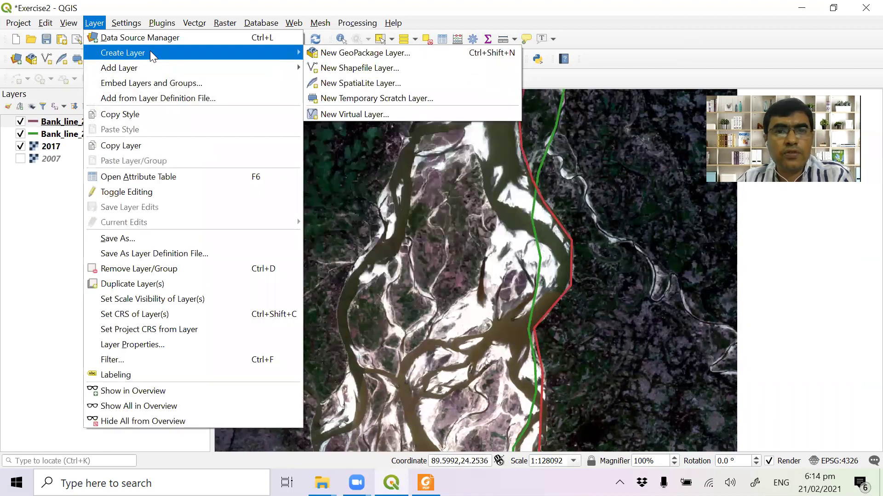
click(369, 68)
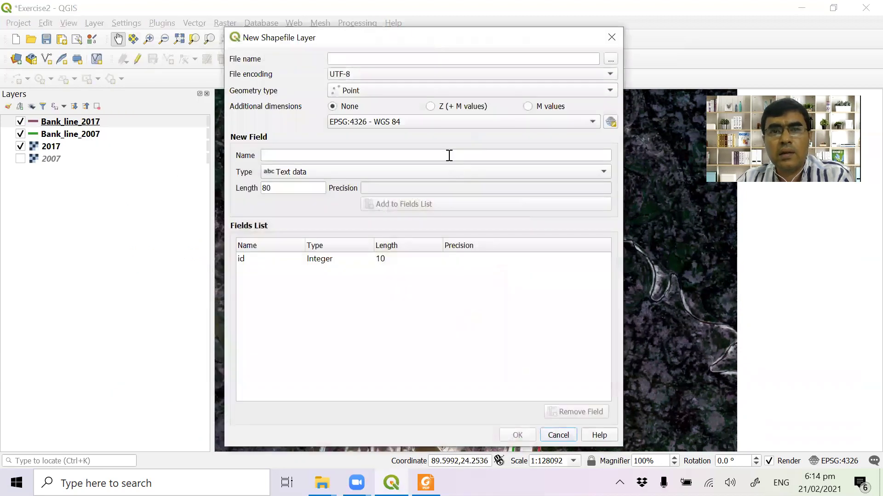
click(611, 59)
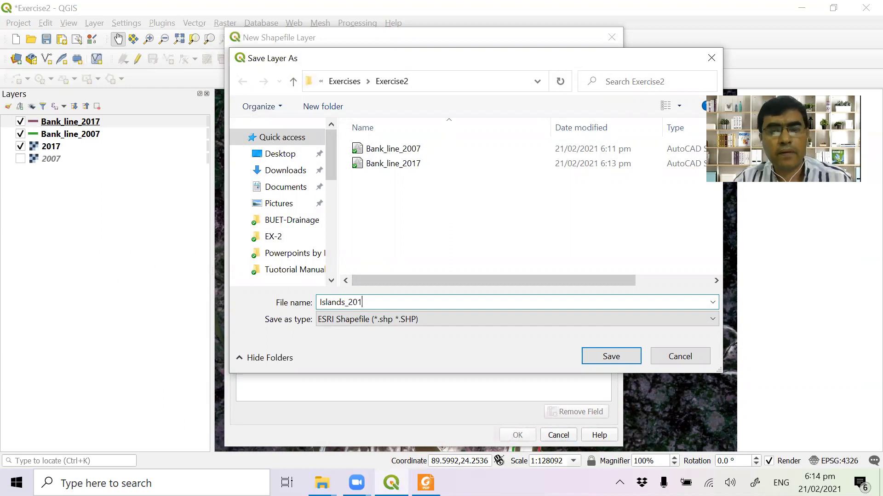
click(613, 359)
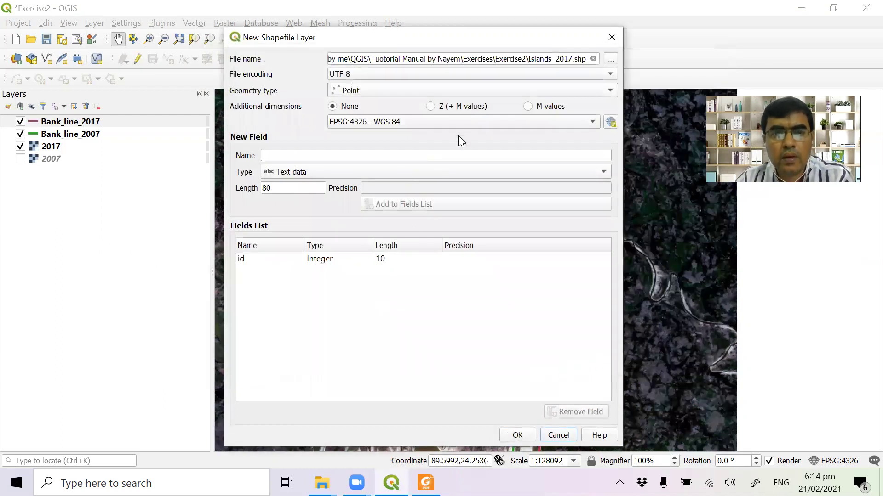
Set the new shapefile's coordinate reference system to WGS 84 / UTM zone 45N (EPSG:32645)
click(610, 121)
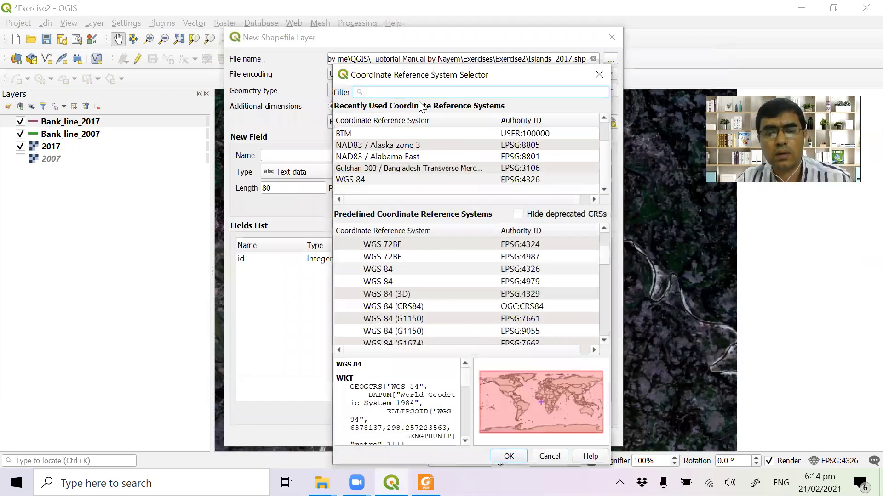
text(45n)
click(437, 133)
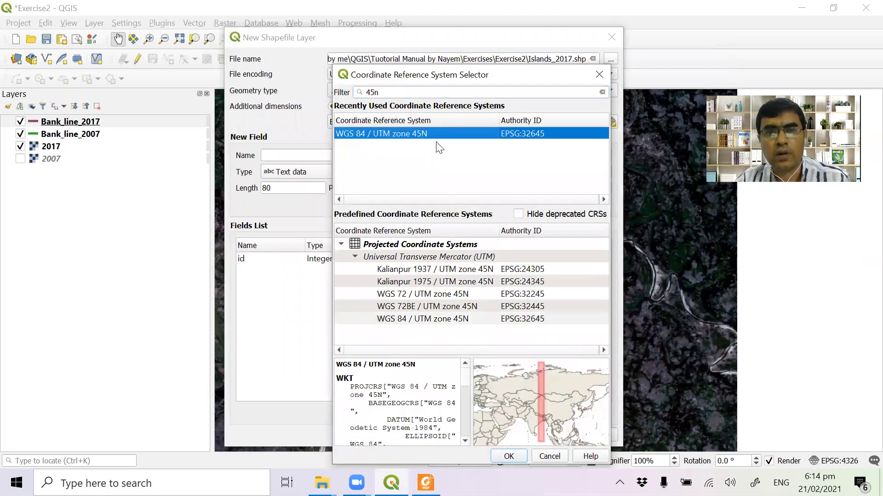
click(508, 456)
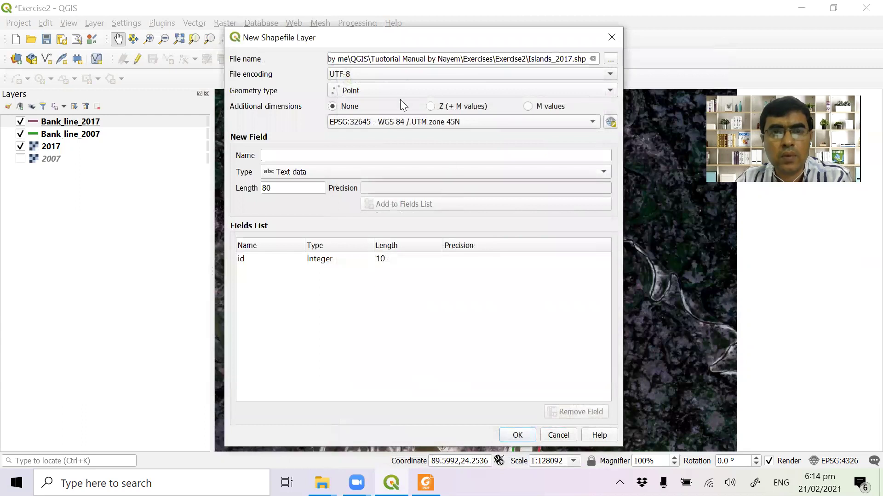
Set the geometry type to Polygon and create the Islands_2017 layer
click(404, 94)
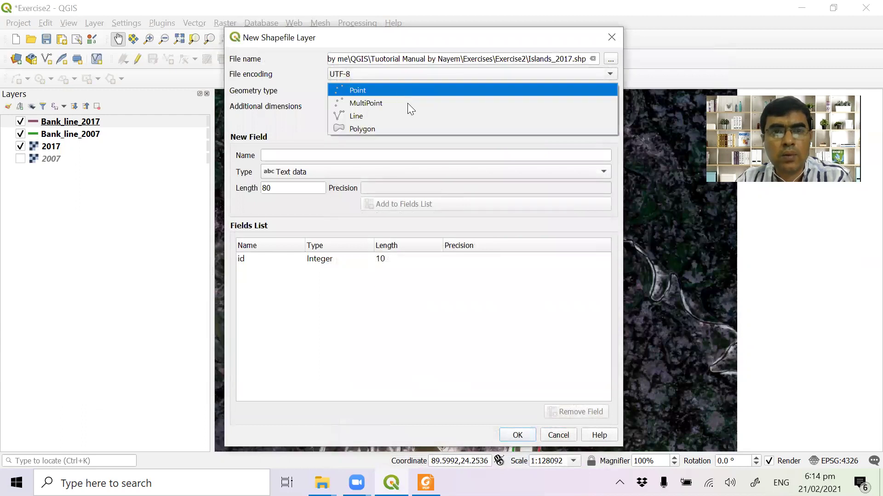
click(370, 128)
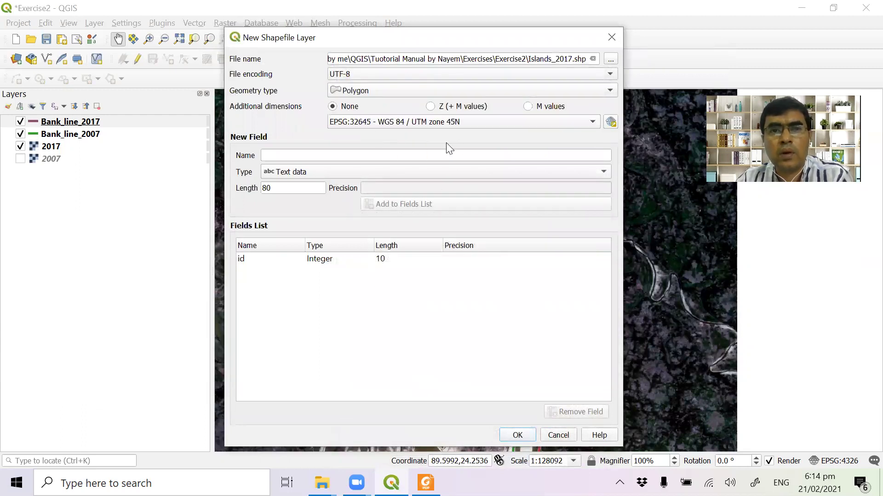
click(517, 435)
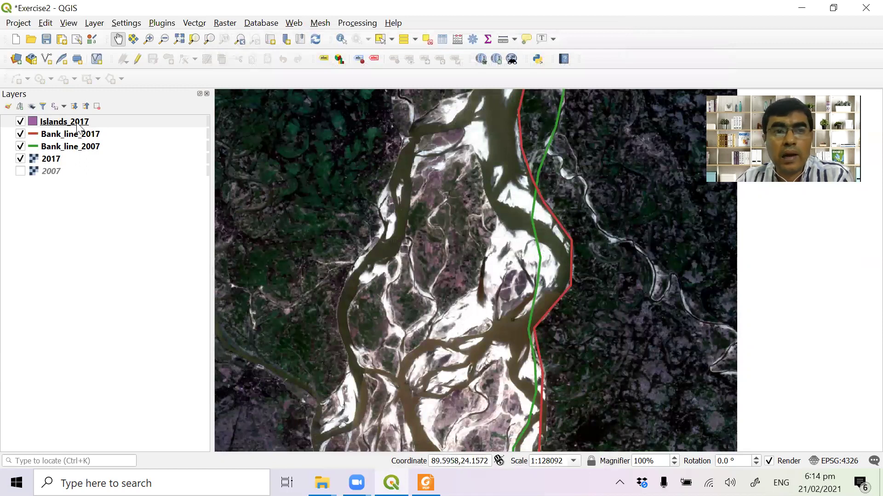
Start editing Islands_2017 and trace a polygon from the large northern island's southern tip along its western and northern edges
click(138, 59)
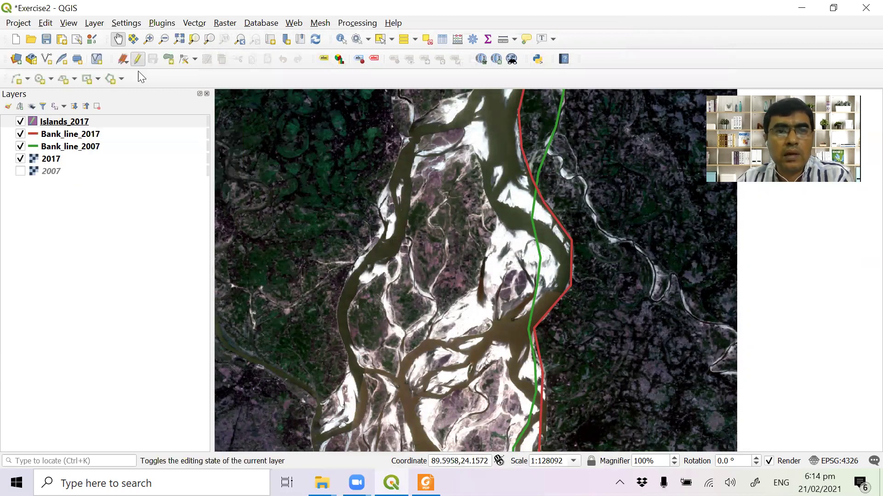
click(169, 61)
click(441, 315)
click(413, 286)
click(407, 220)
click(416, 157)
click(467, 147)
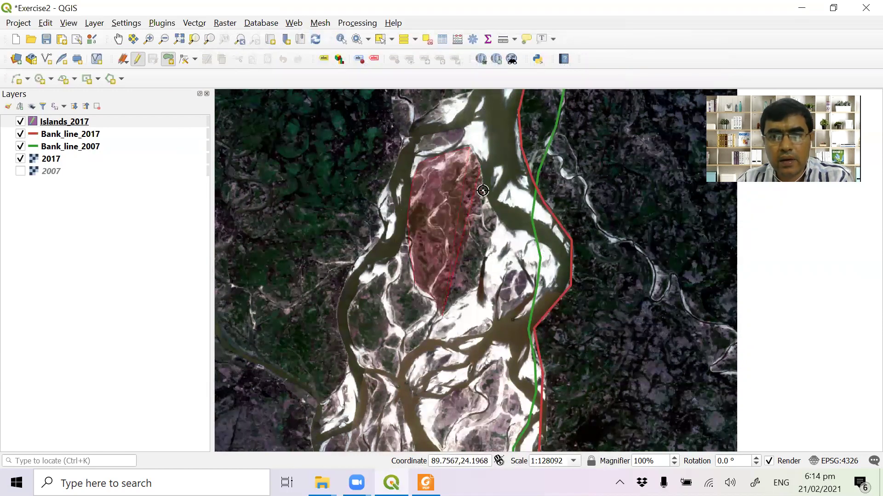
Trace the island's eastern edge back toward the southern tip, finish the polygon and give the feature id 1
click(496, 216)
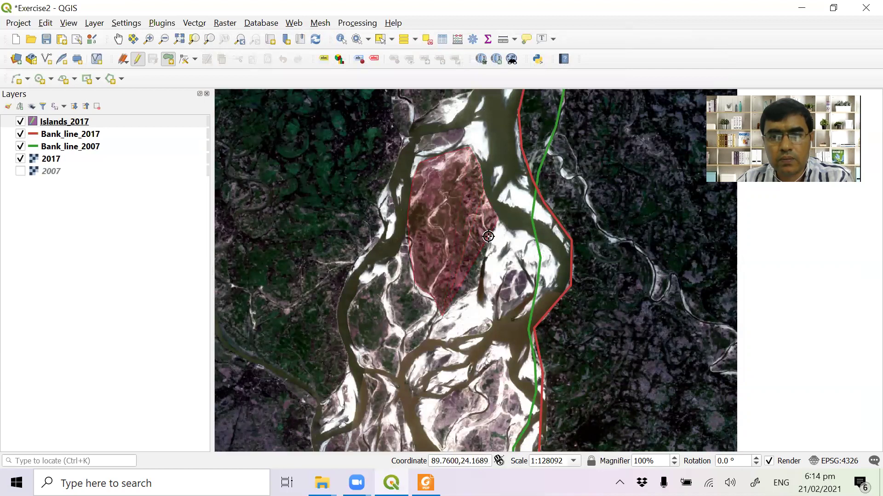
click(484, 260)
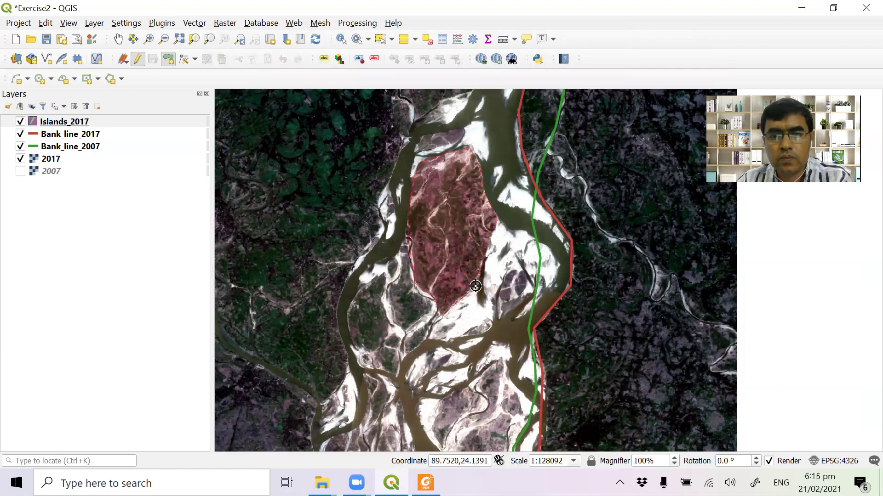
right_click(475, 286)
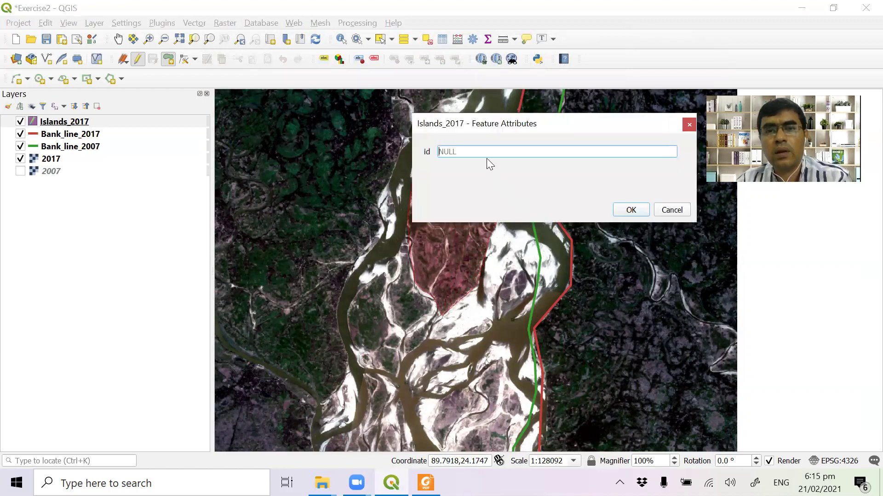
text(1)
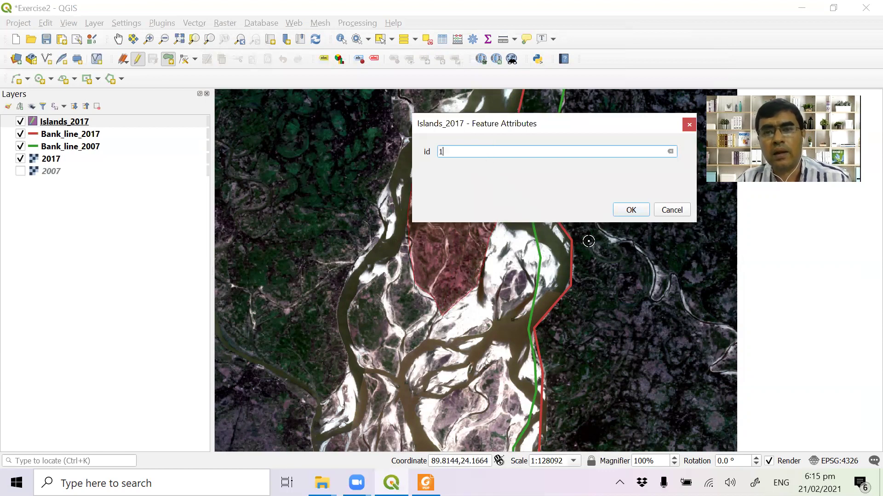
click(631, 210)
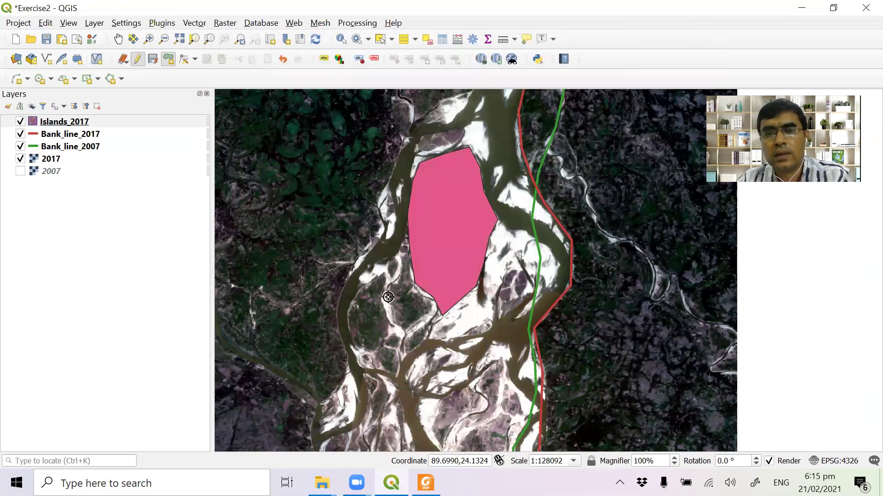
End editing of Islands_2017 with its changes saved and save the project
click(137, 61)
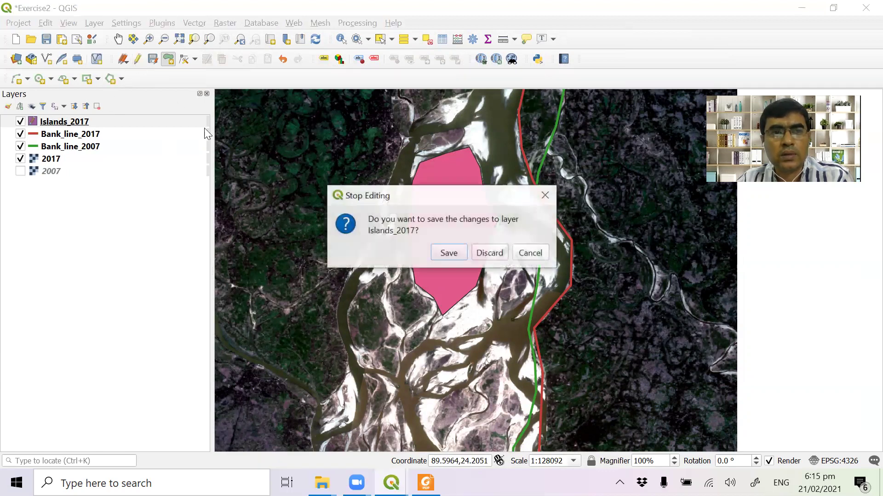
click(449, 254)
click(47, 39)
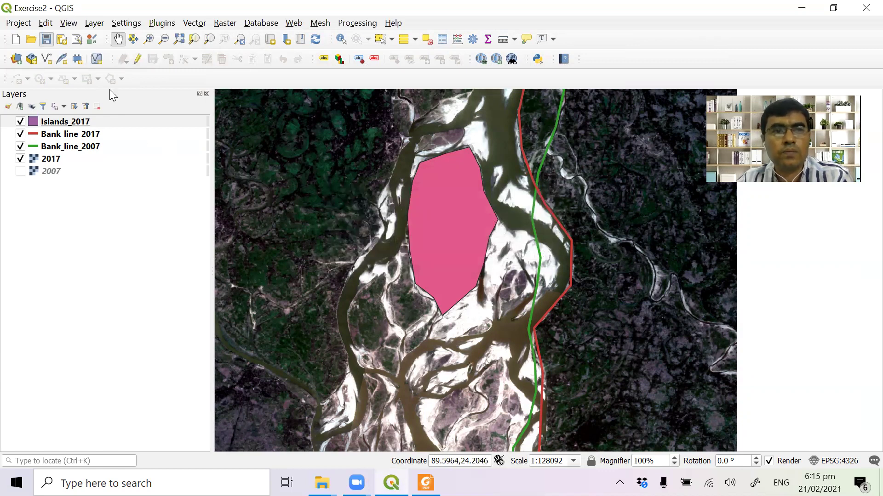
Open the symbology of Islands_2017 and change its simple fill to the symbol layer type Outline: Simple line
double_click(75, 121)
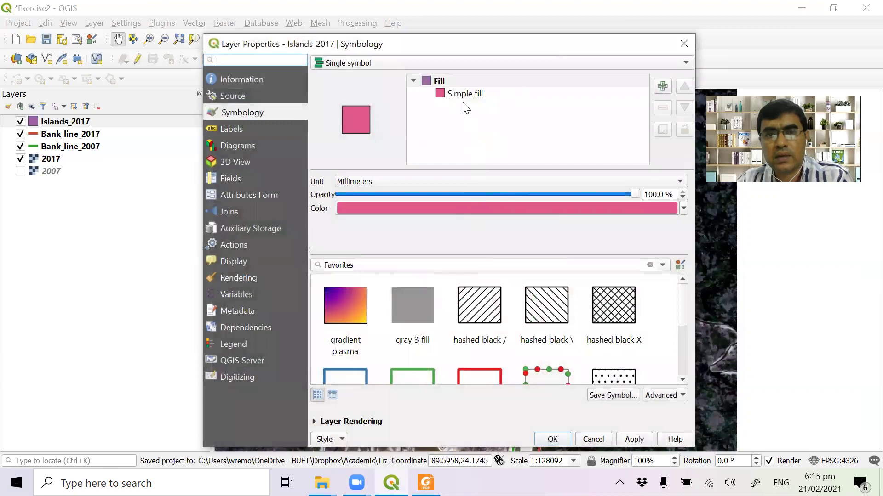
click(465, 95)
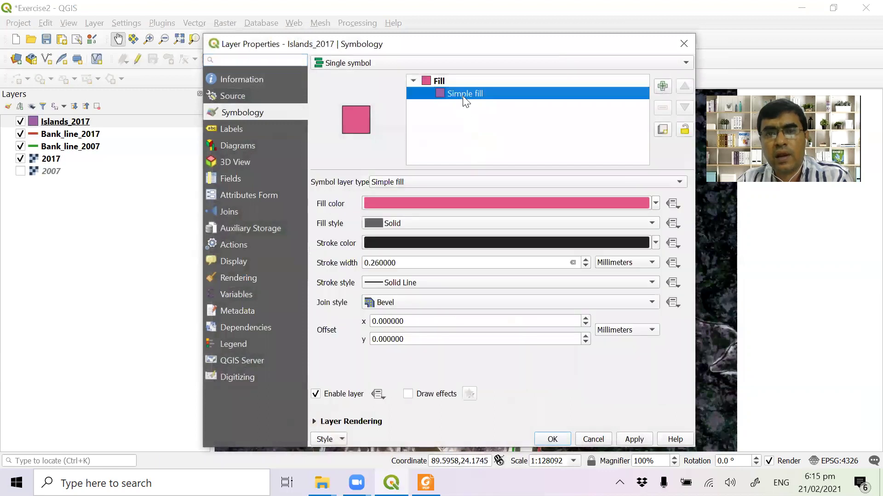
click(472, 182)
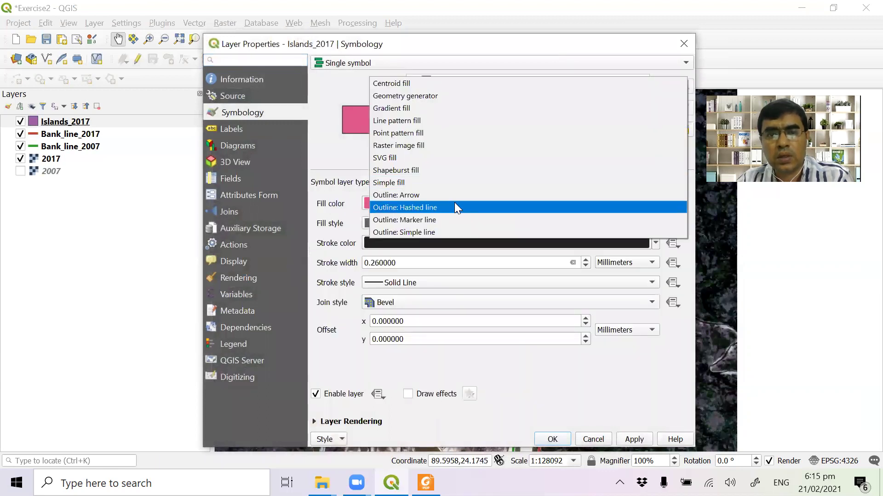
click(428, 233)
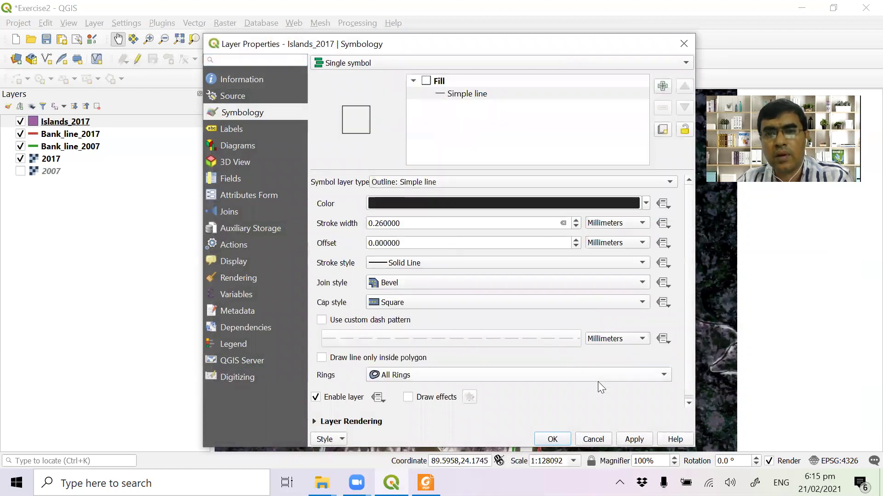
Color the Islands_2017 outline orange with a 0.66 mm stroke width, apply the style and save the project
click(645, 203)
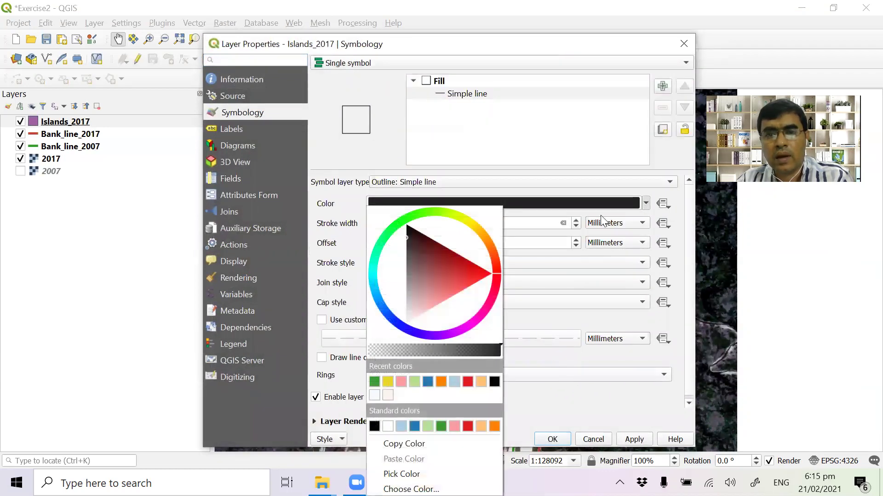
click(493, 427)
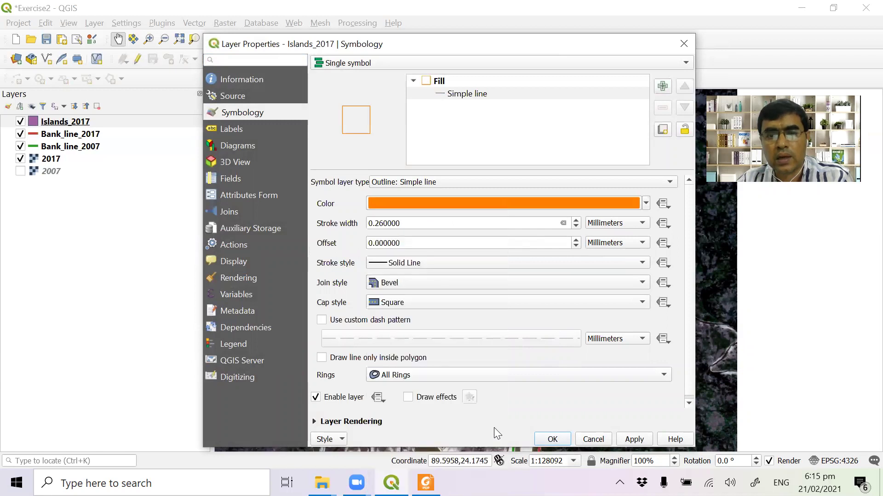
scroll(578, 222, up, 3)
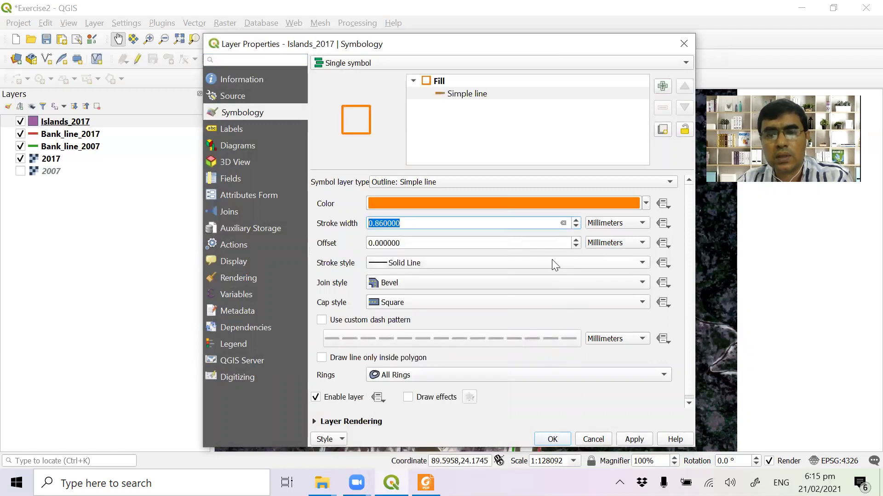
click(575, 225)
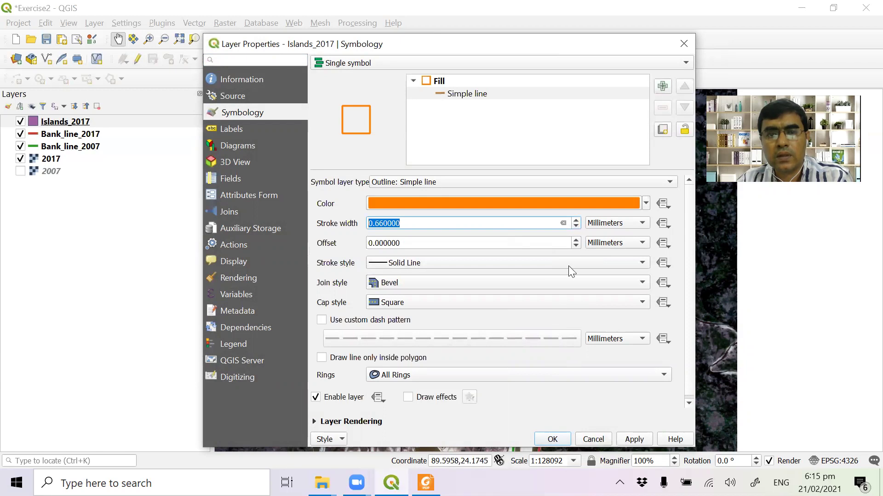
click(632, 439)
click(554, 438)
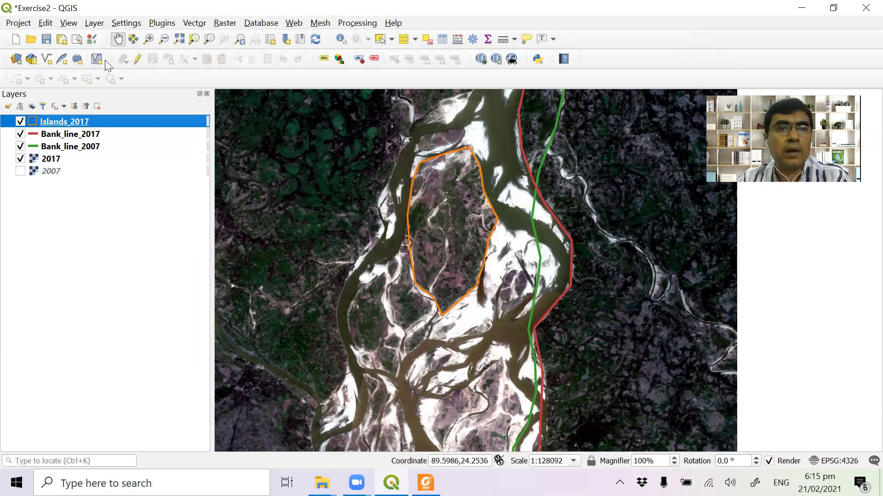
click(46, 40)
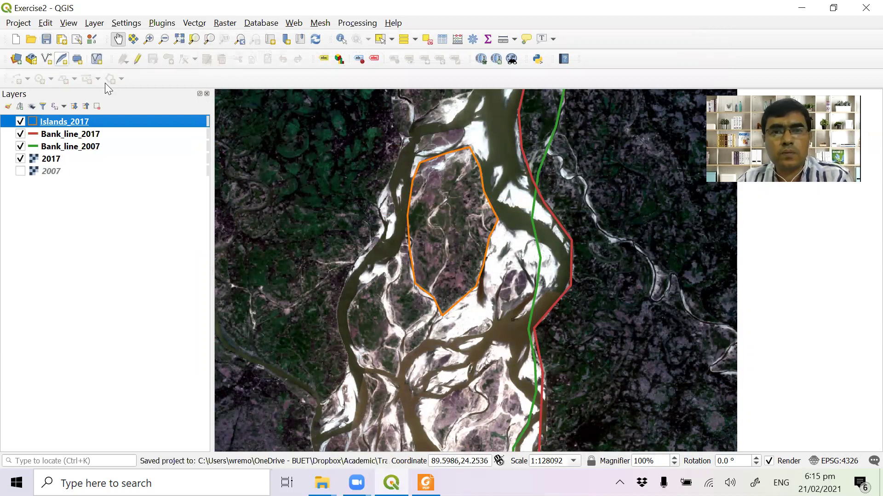
Start editing Islands_2017 and trace the western edge of the second island, south of the first, beginning at its southern tip
drag(441, 337, 413, 342)
scroll(444, 275, down, 1)
drag(443, 276, 472, 128)
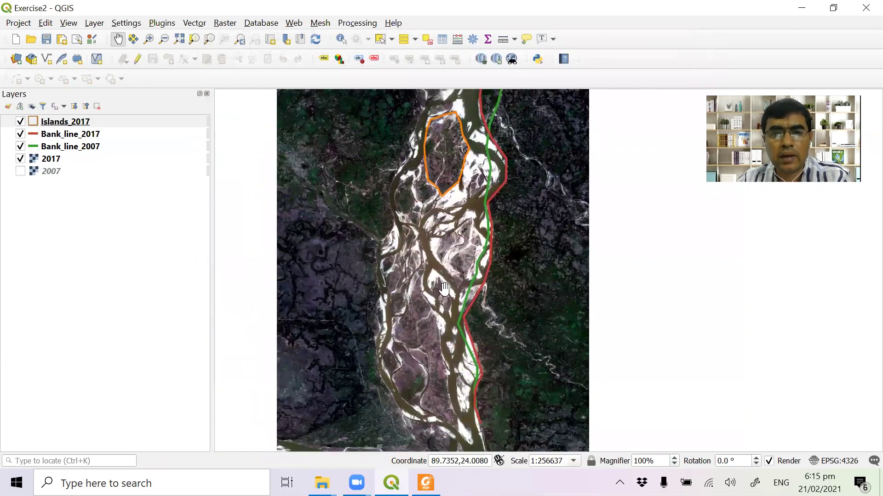
scroll(459, 257, up, 1)
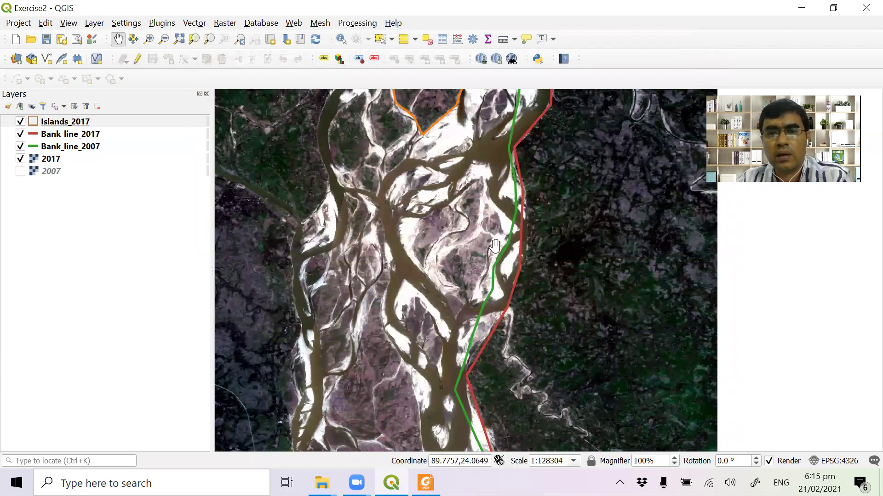
drag(427, 256, 405, 326)
click(65, 122)
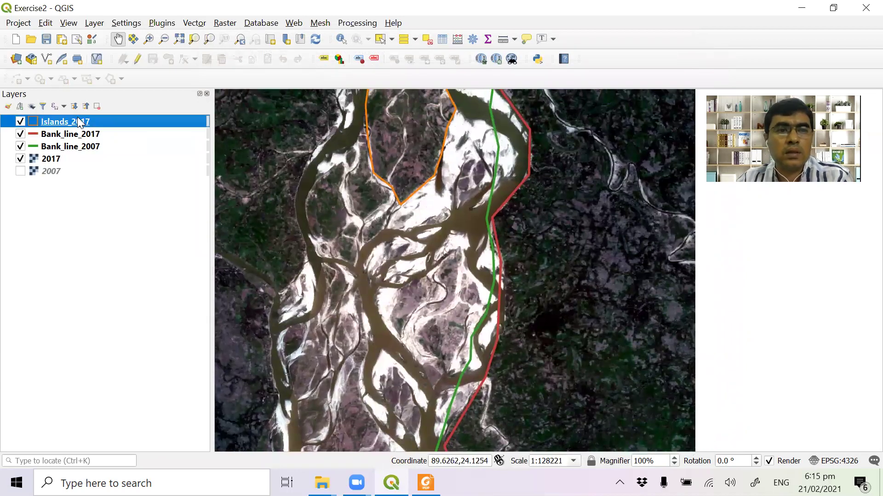
click(138, 59)
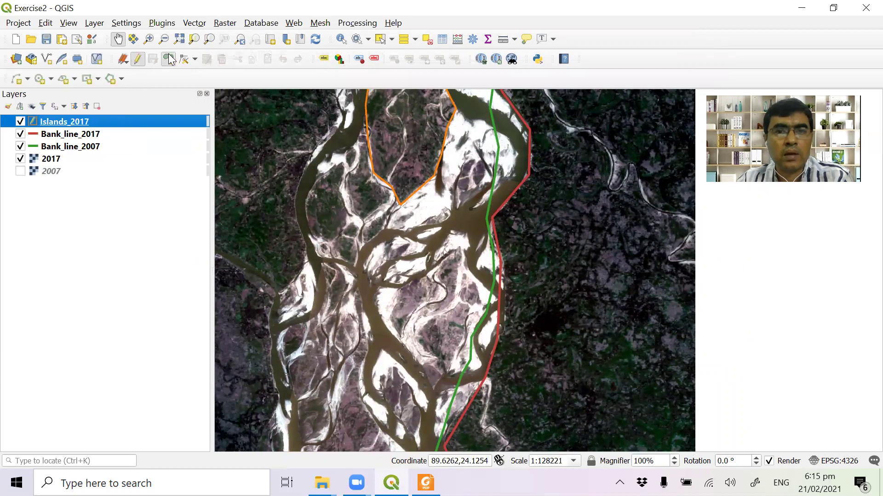
click(170, 59)
click(430, 383)
click(394, 317)
click(401, 291)
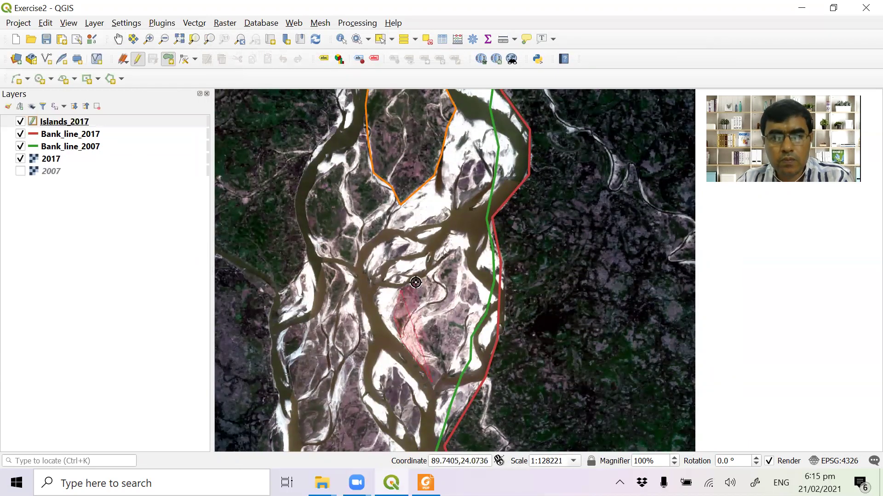
Trace the second island's northern tip and eastern edge, finish the polygon and give the feature id 2
click(458, 249)
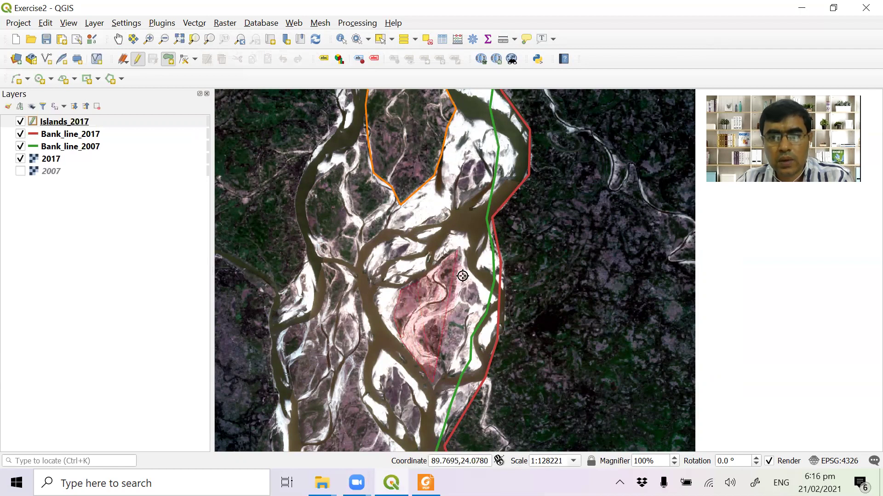
click(478, 300)
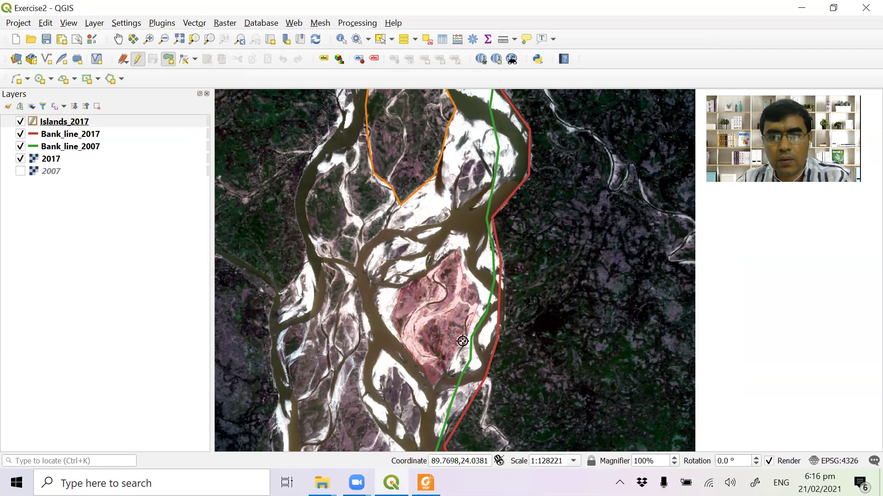
right_click(450, 367)
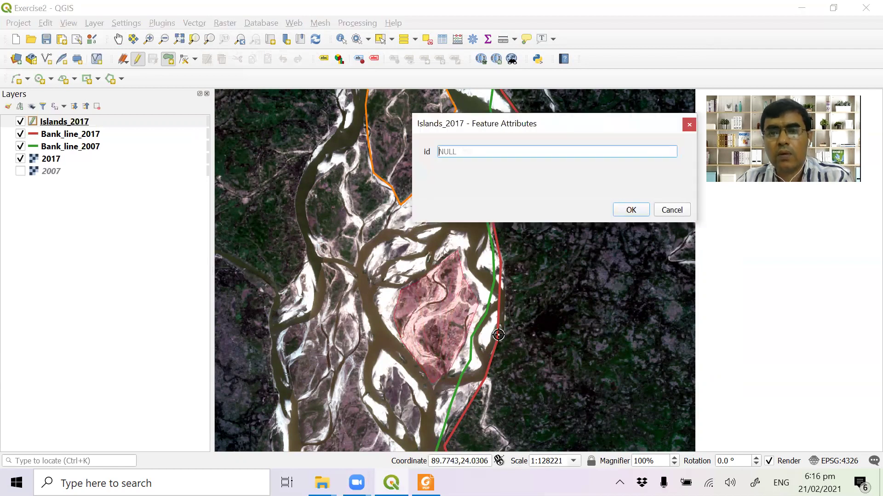
text(2)
click(625, 212)
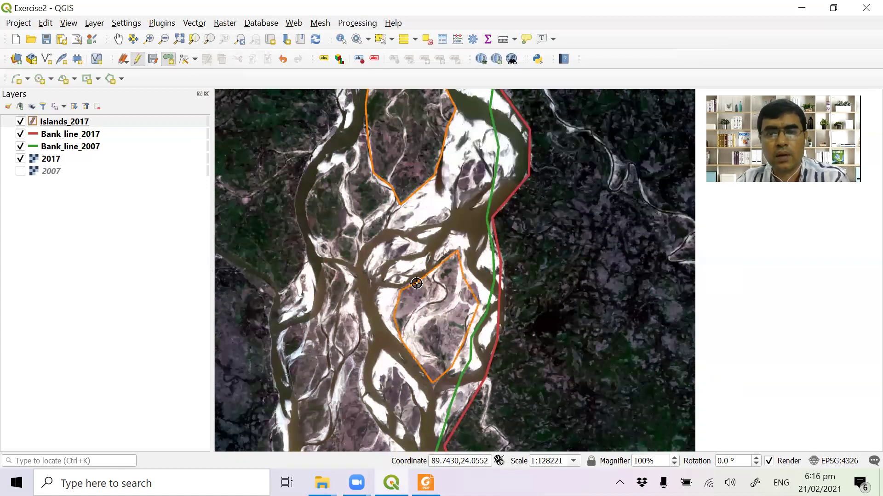
End editing of Islands_2017 with the second island saved to the layer
click(137, 59)
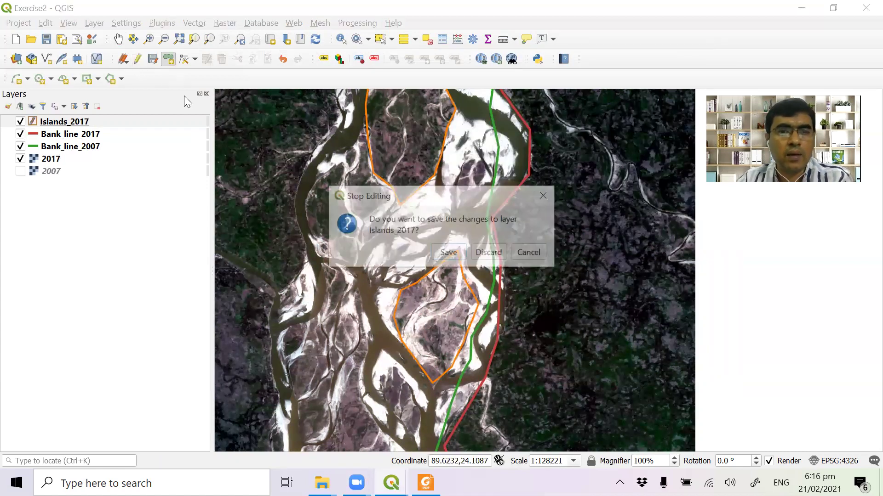
click(449, 253)
scroll(394, 261, down, 1)
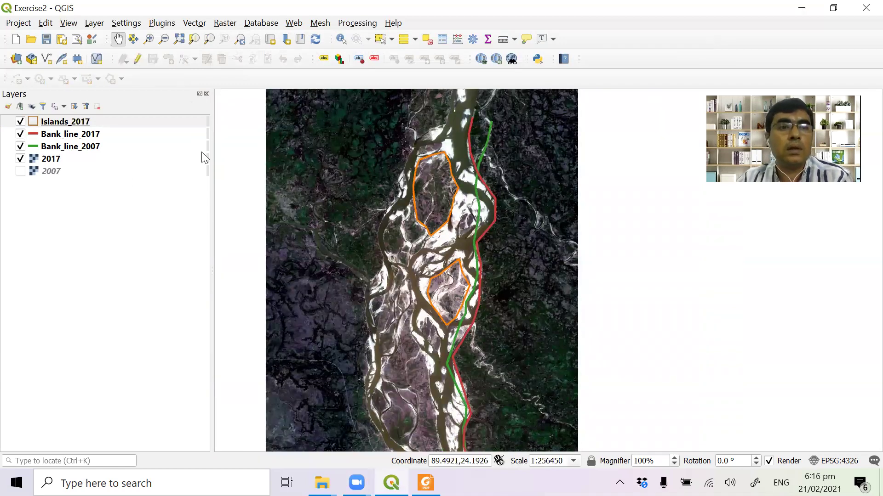
scroll(415, 343, up, 1)
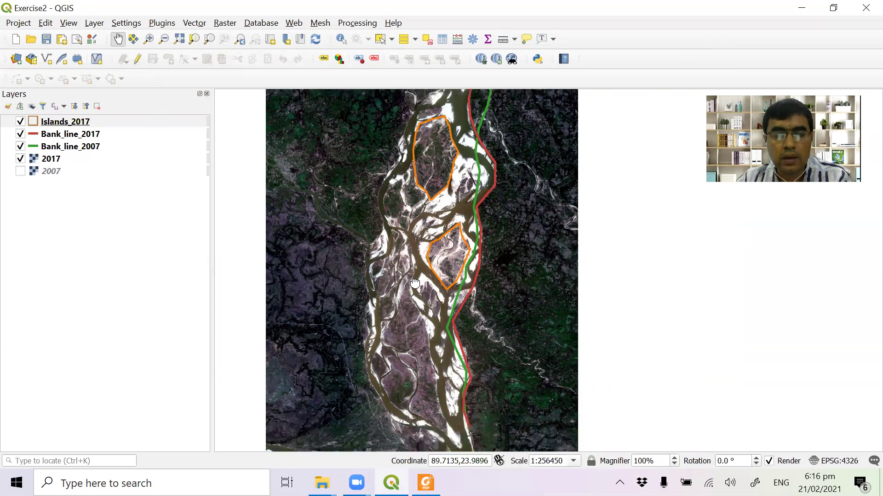
scroll(415, 342, down, 1)
drag(427, 197, 423, 244)
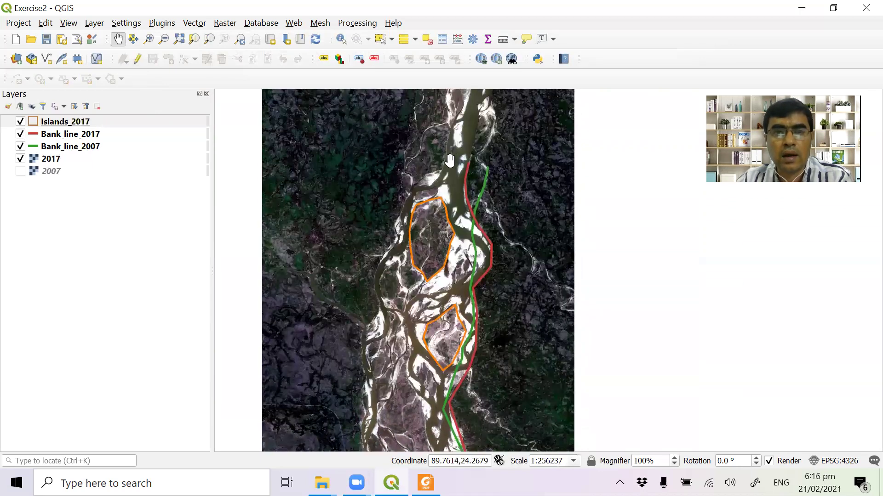
Start a new shapefile layer and set its file name to Points in the Exercise2 folder
click(93, 23)
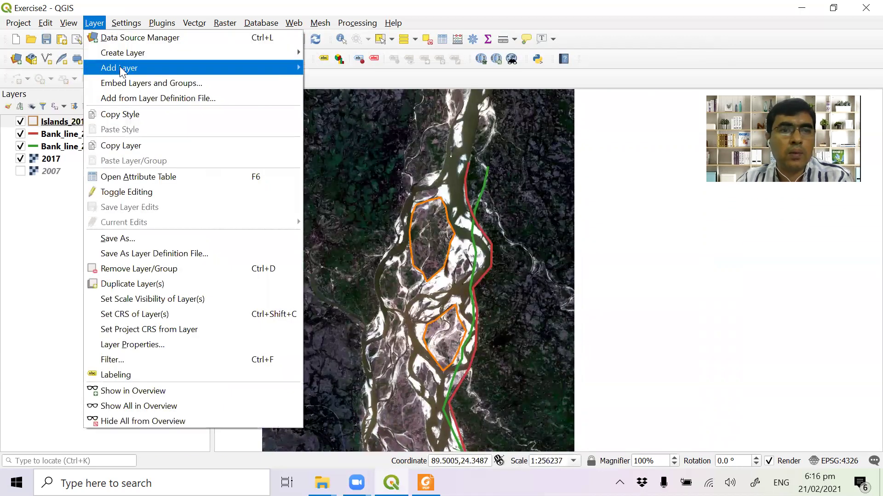
mouse_move(119, 68)
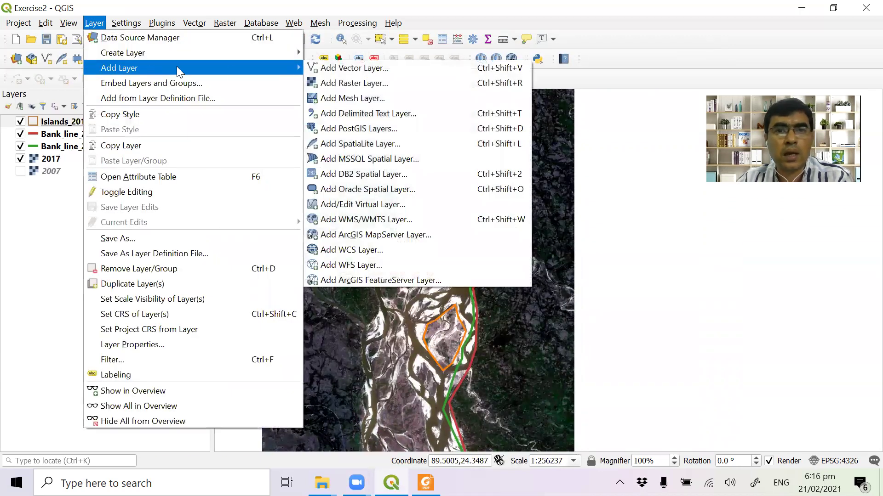
mouse_move(218, 54)
click(369, 70)
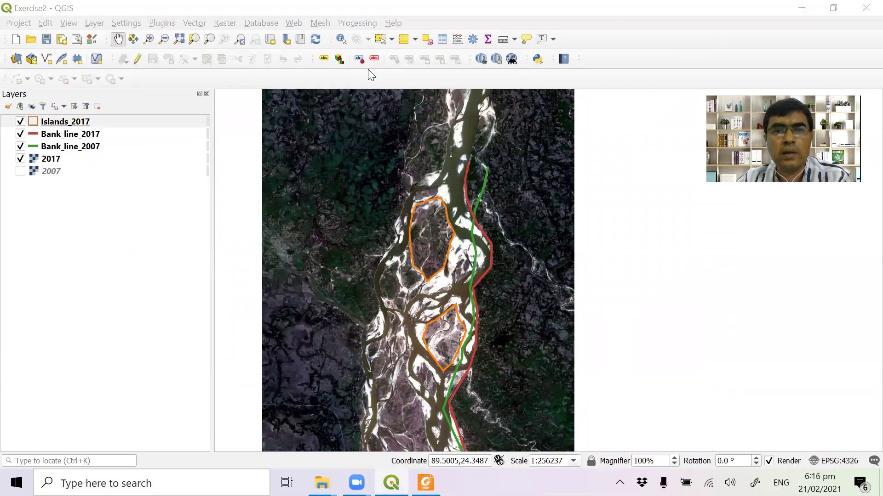
click(609, 60)
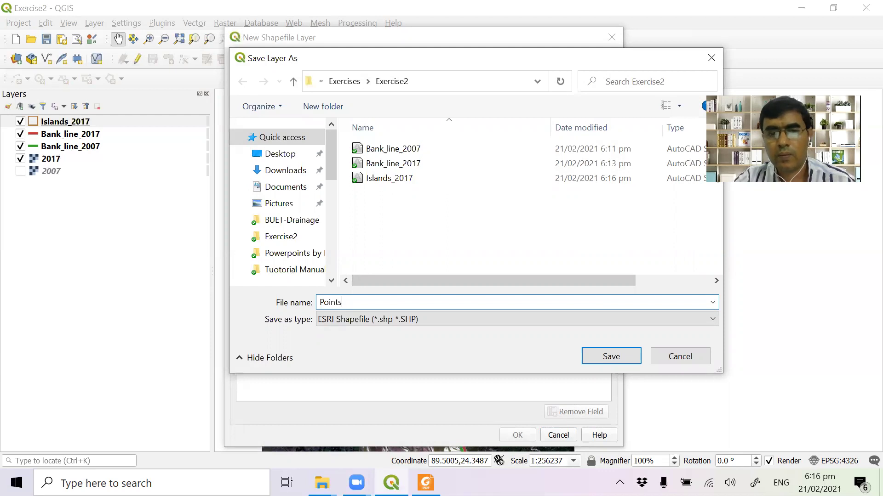
click(635, 357)
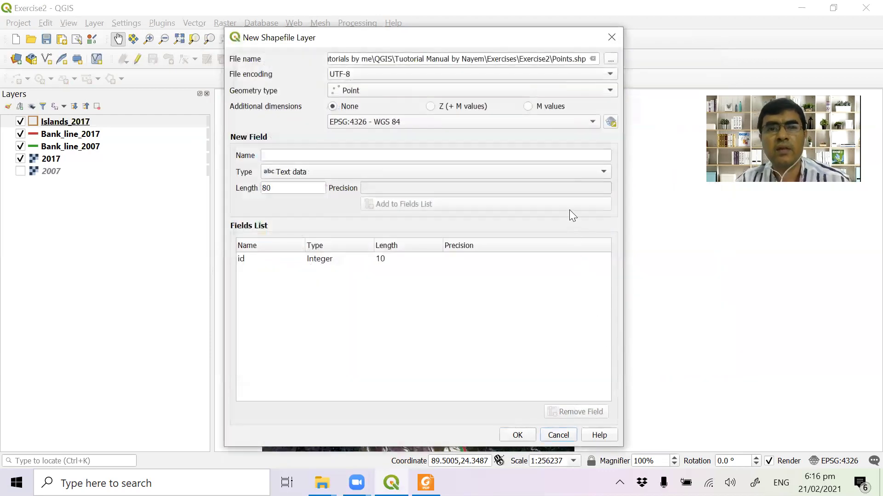
Create the Points shapefile with Point geometry and the coordinate system EPSG:32645 - WGS 84 / UTM zone 45N
click(587, 90)
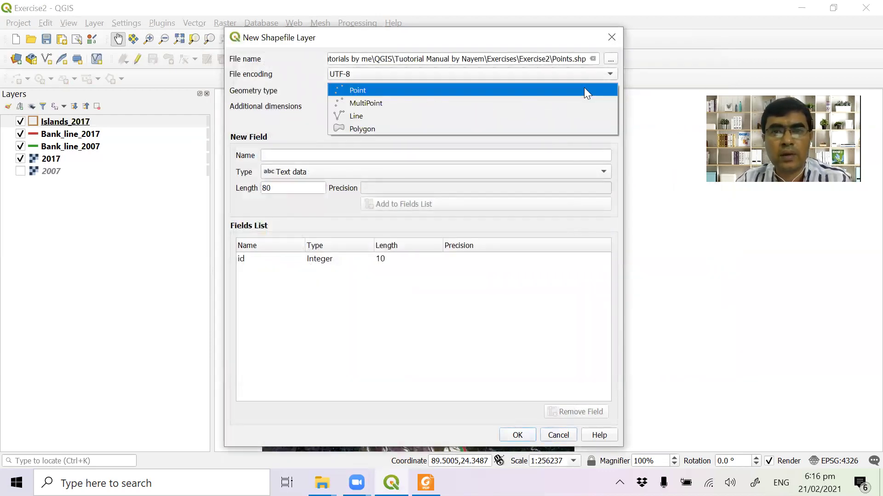
click(583, 91)
click(610, 123)
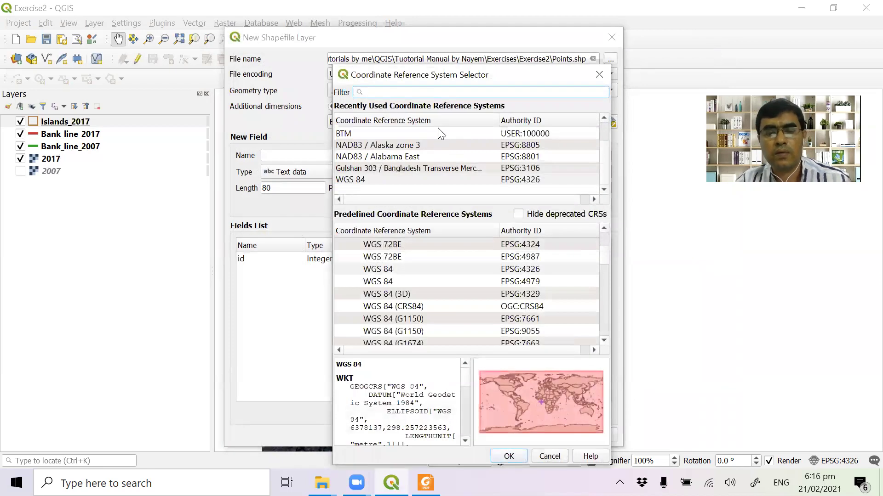
text(45n)
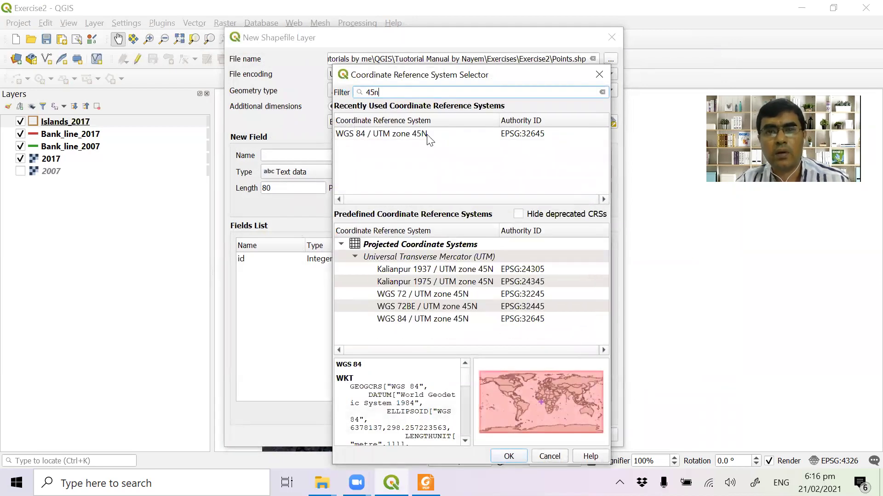
click(428, 134)
click(509, 457)
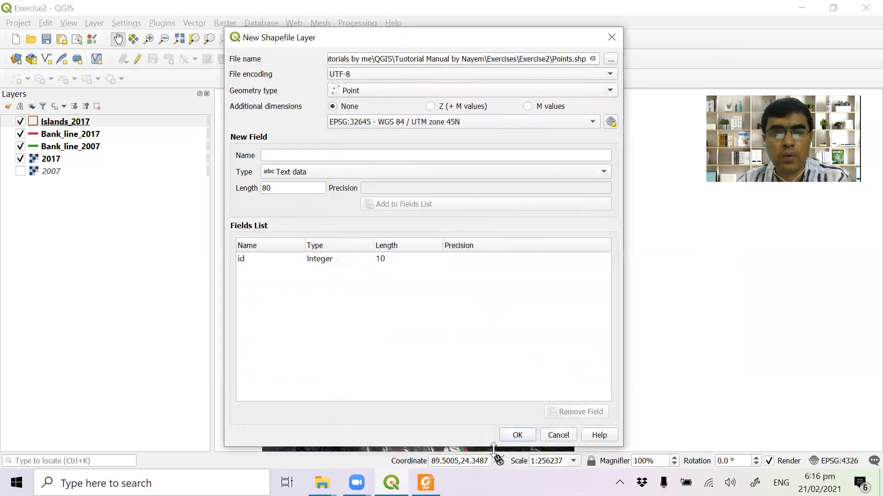
click(518, 436)
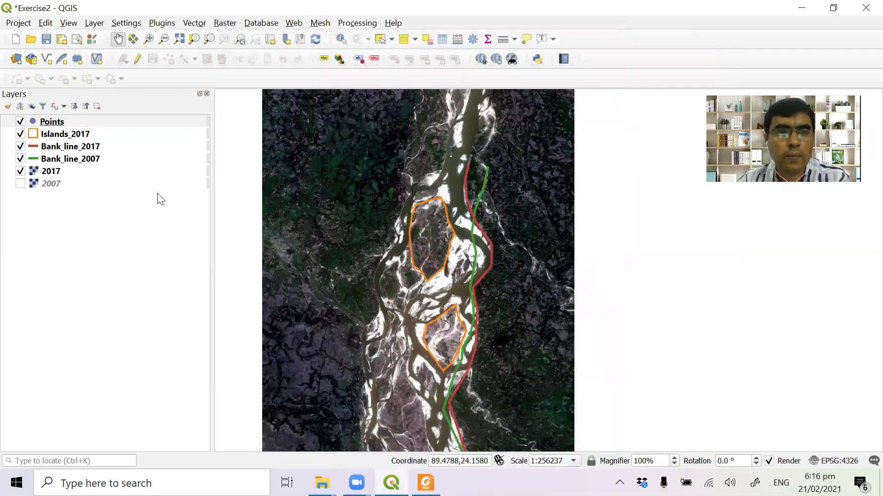
Start editing Points and add a point with id 1 in the river channel beside the northern end of Bank_line_2017
click(138, 58)
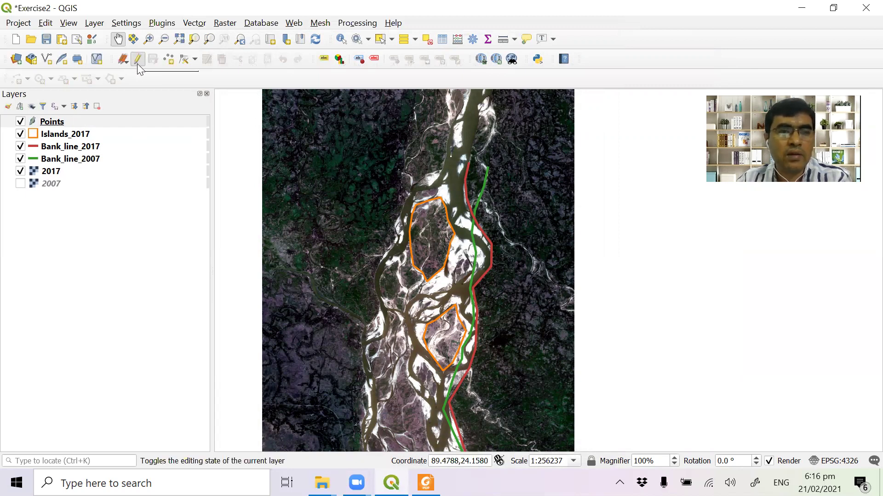
click(168, 58)
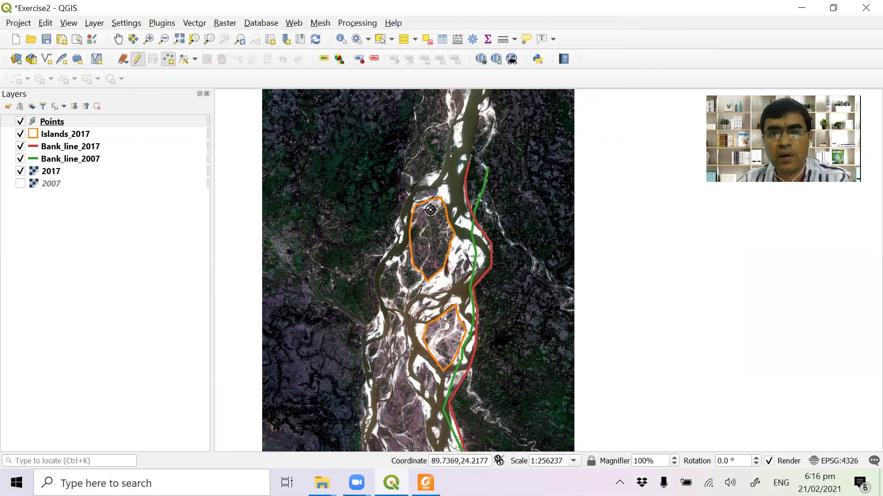
click(457, 159)
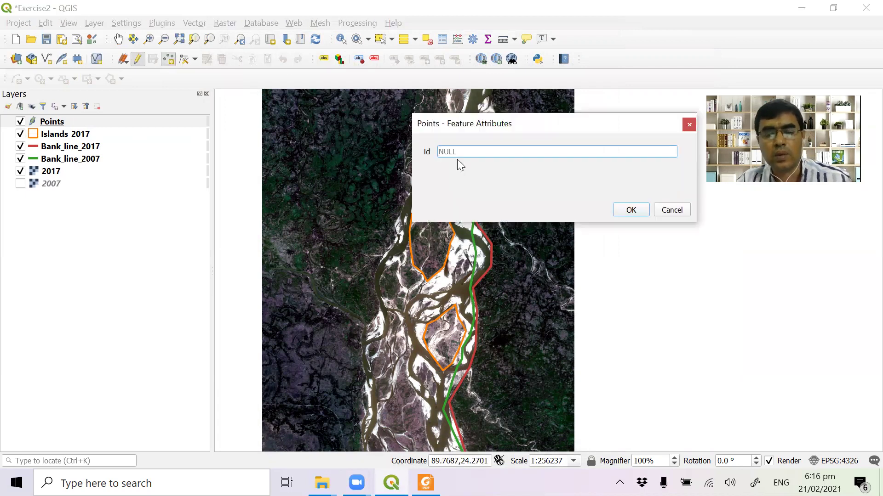
text(1)
click(630, 210)
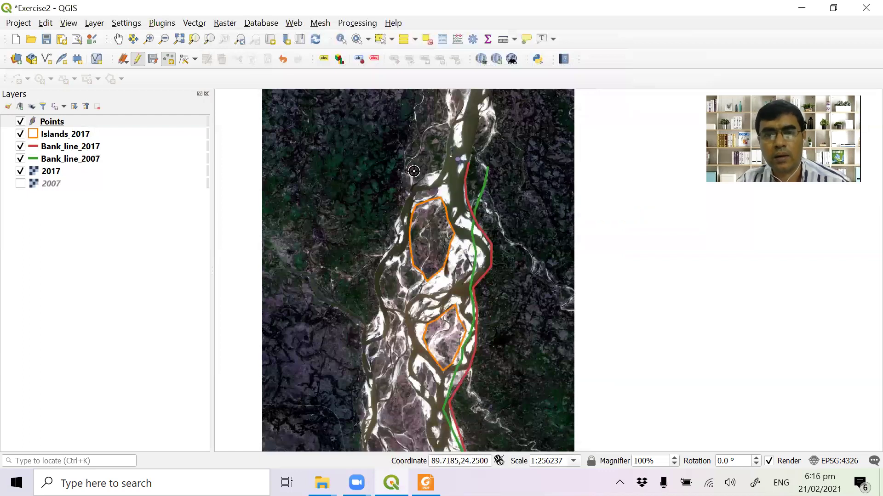
Add a point with id 2 in the river near the southern end of the bank lines
scroll(414, 171, down, 1)
scroll(440, 393, up, 1)
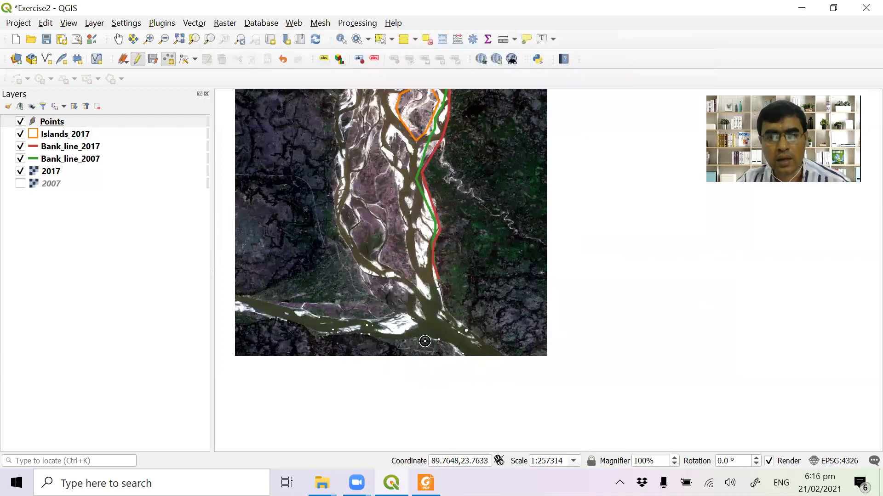
click(418, 286)
text(2)
click(629, 210)
Add two points east of the bank lines: id 3 southeast of the second island and id 4 beside the northern bend
scroll(386, 260, down, 1)
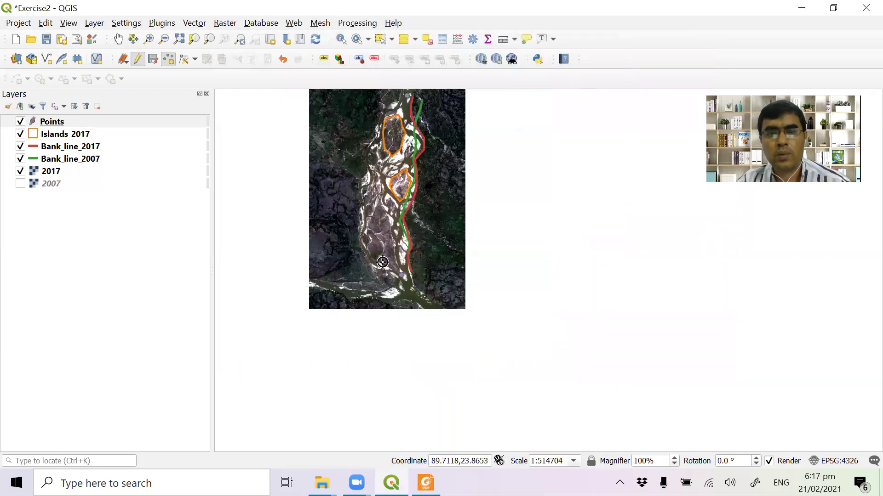
click(419, 201)
text(3)
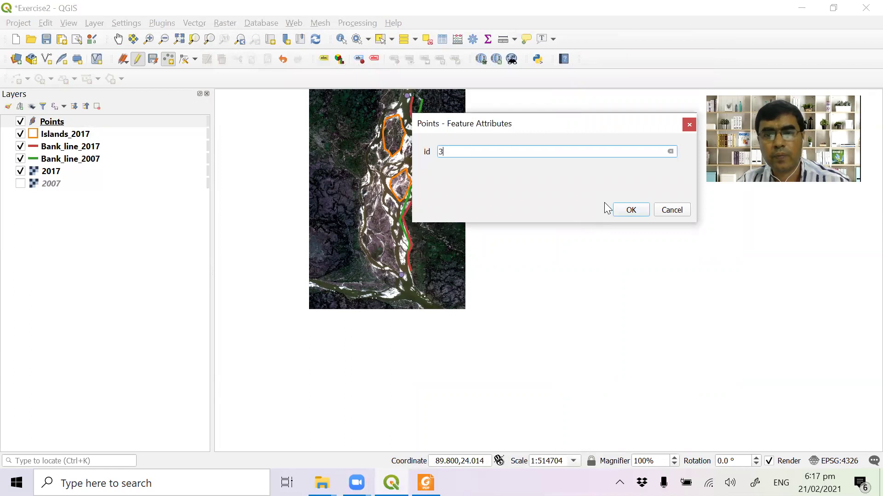
click(630, 210)
click(427, 139)
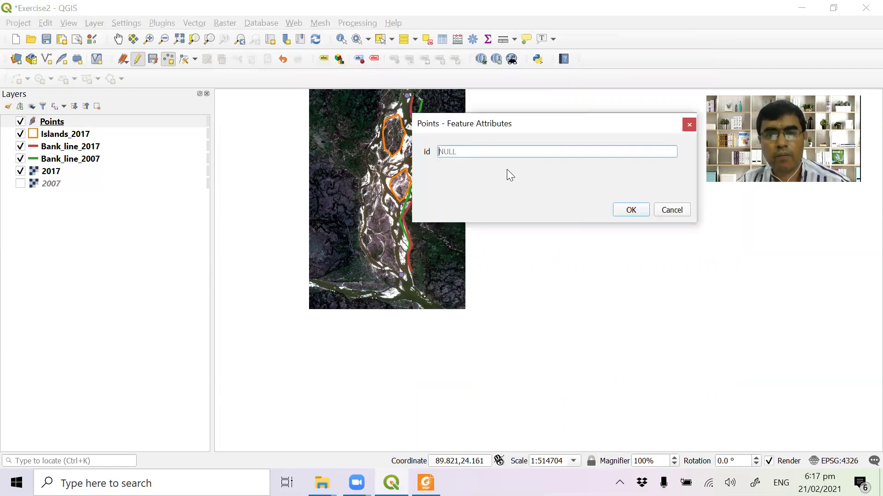
text(4)
click(632, 210)
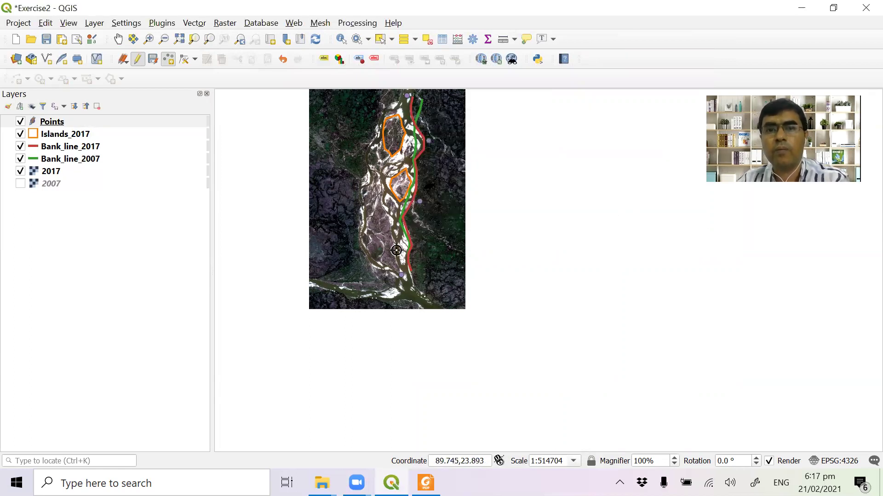
End editing of Points with its changes saved and hide the 2017 raster
click(138, 60)
click(452, 250)
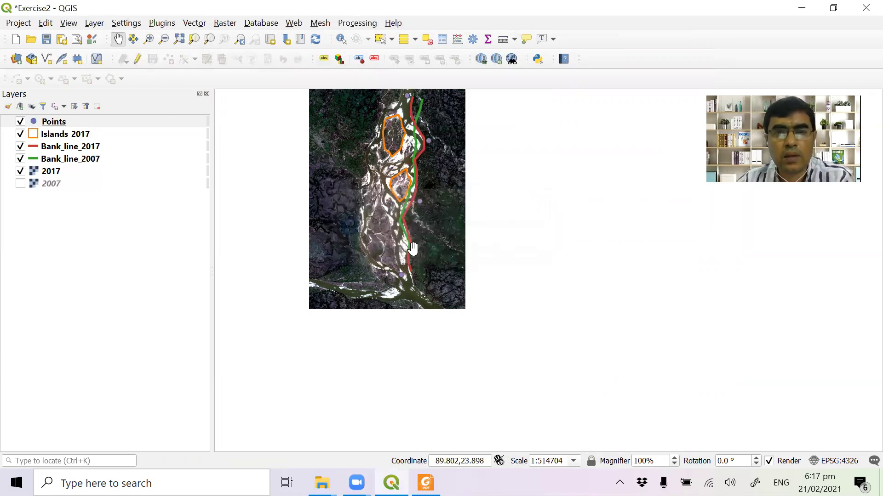
right_click(63, 127)
click(83, 132)
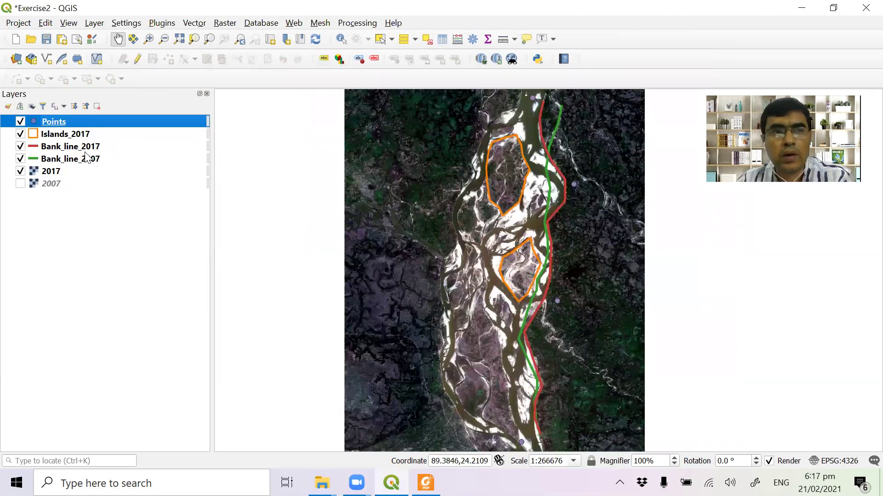
click(20, 171)
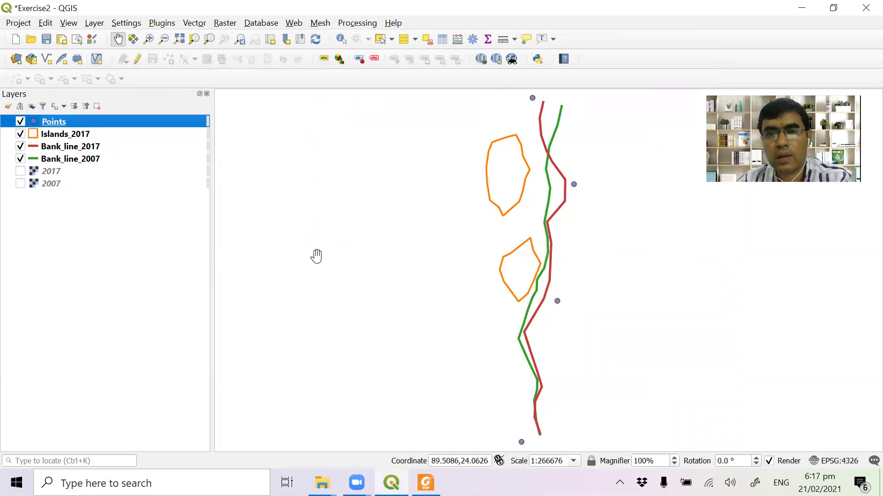
Save the project and open the attribute table of the Points layer in editing mode
click(46, 39)
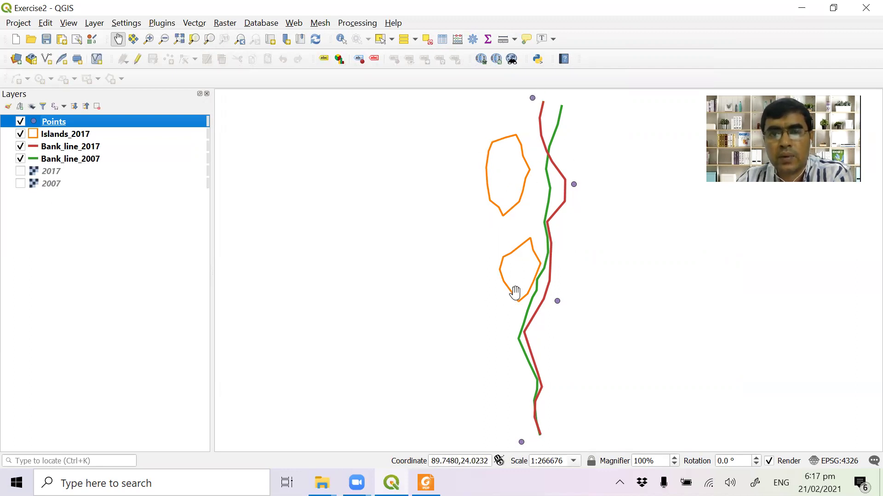
right_click(96, 120)
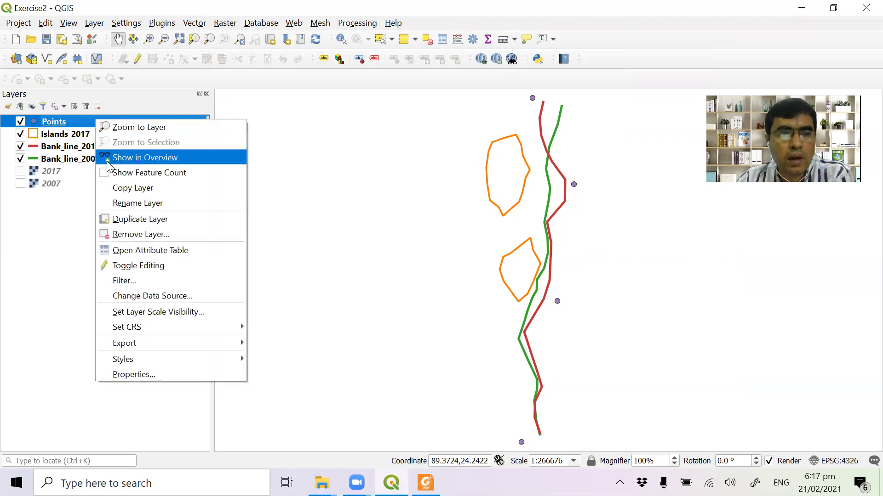
click(152, 252)
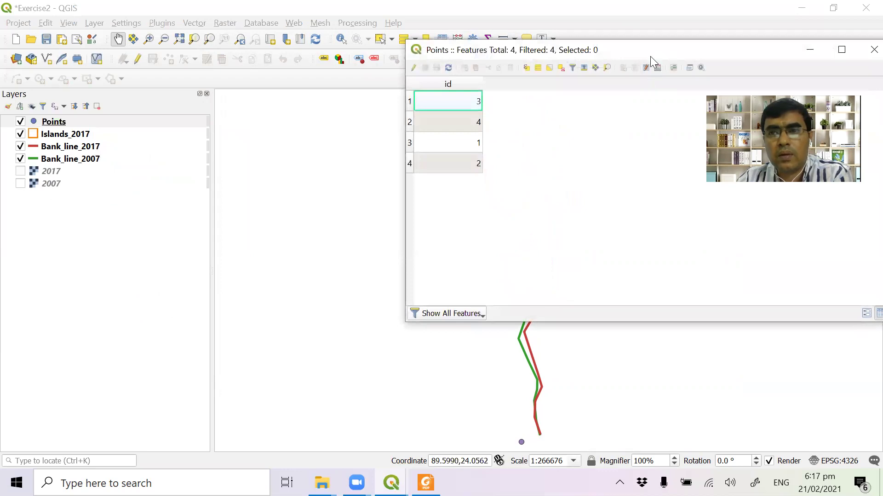
drag(650, 56, 400, 104)
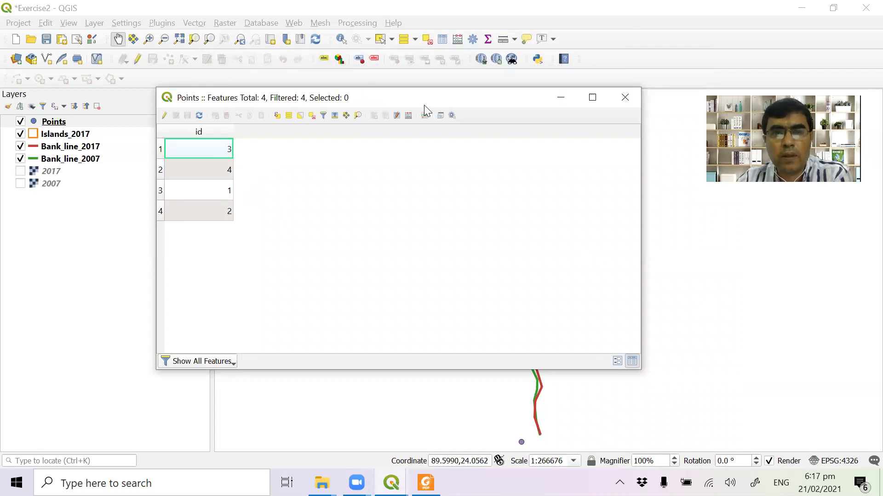
drag(424, 105, 399, 119)
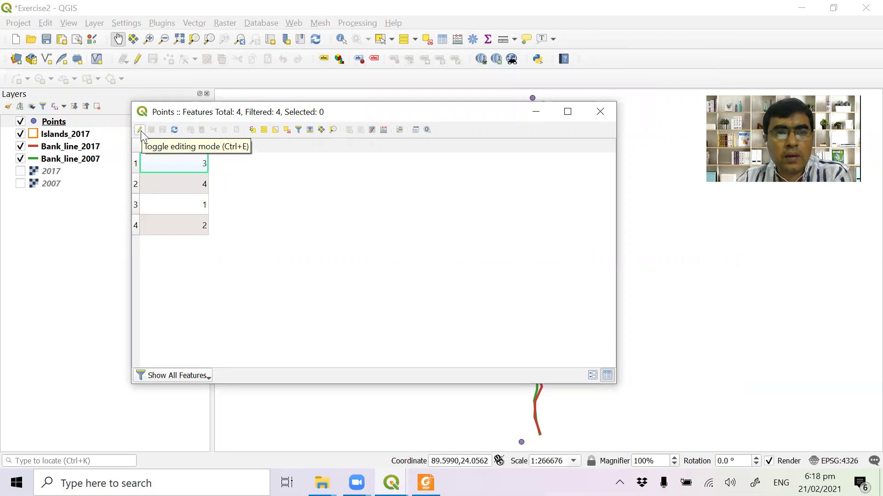
click(140, 130)
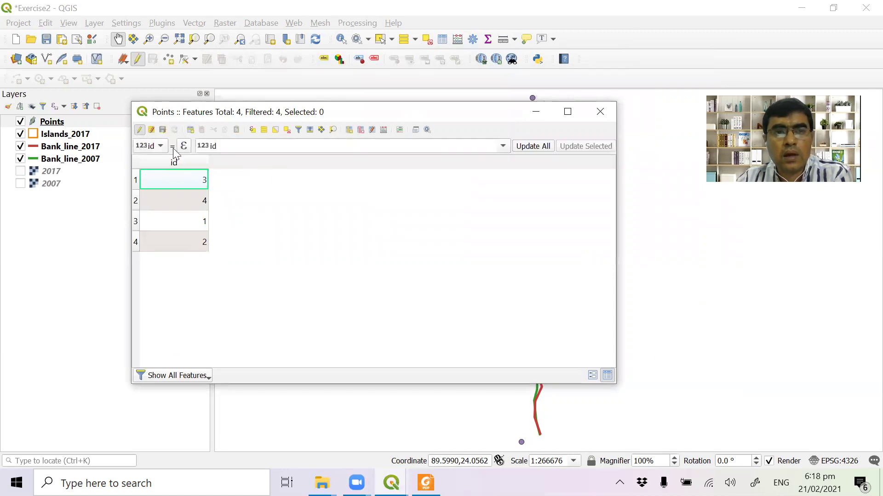
Add a Text (string) field called Name with length 80 to the Points table
click(349, 130)
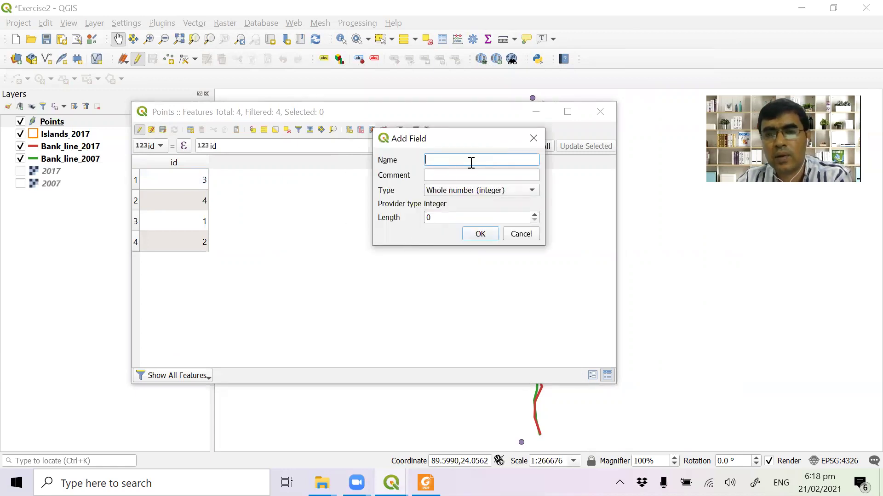
text(Name)
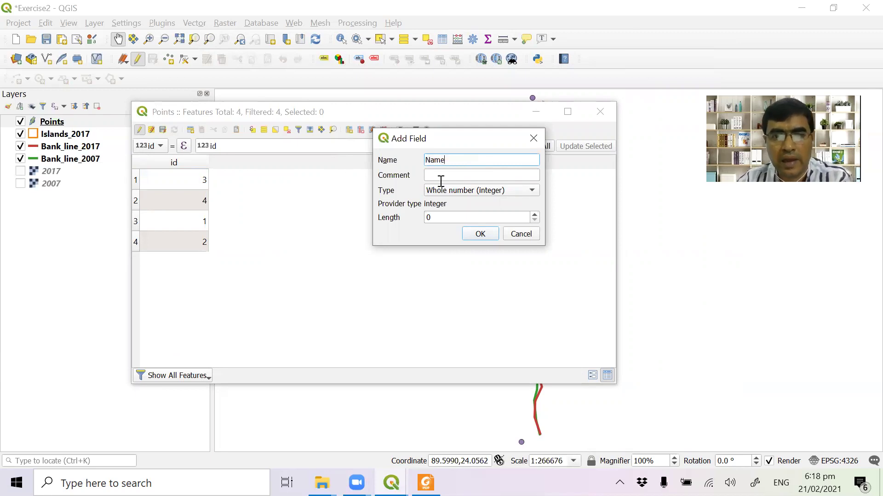
click(476, 192)
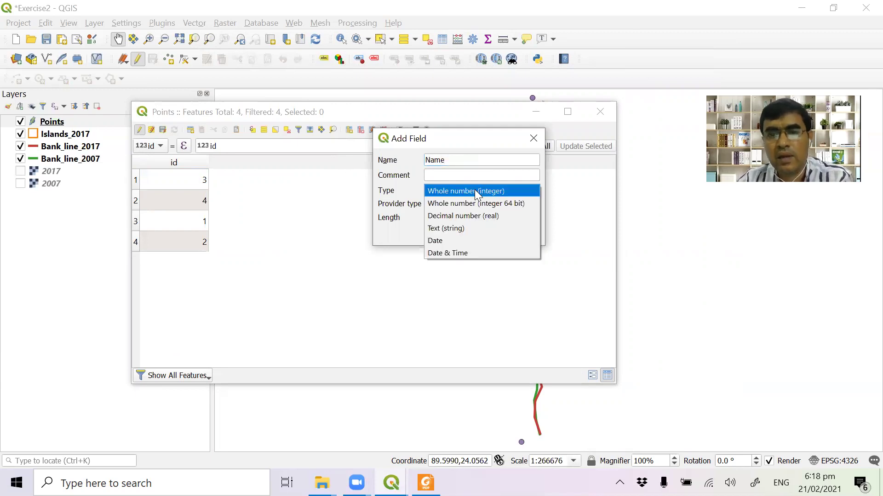
click(463, 229)
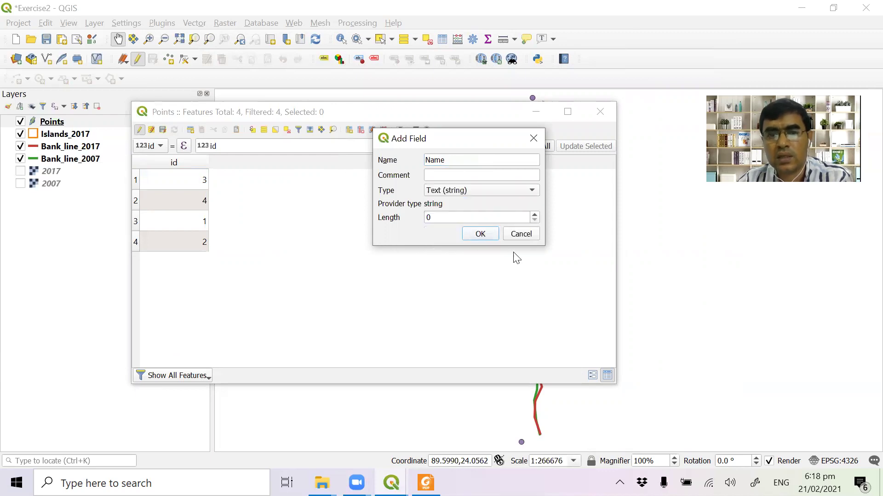
double_click(455, 215)
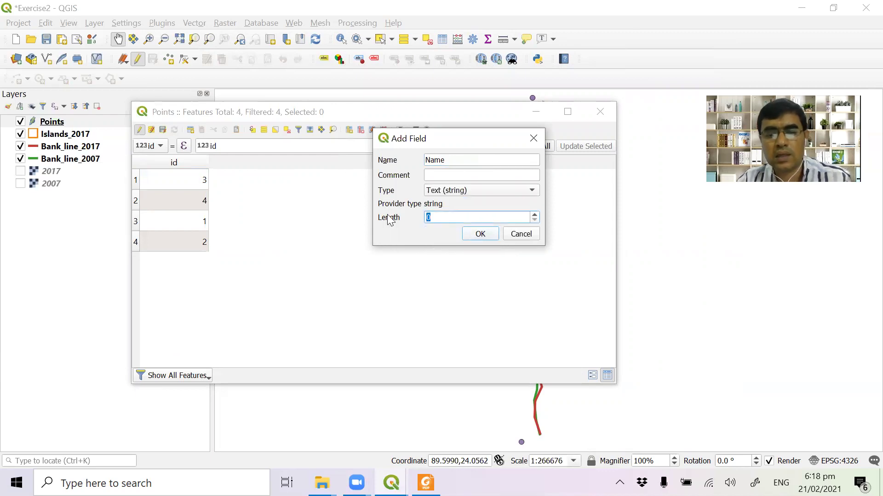
text(80)
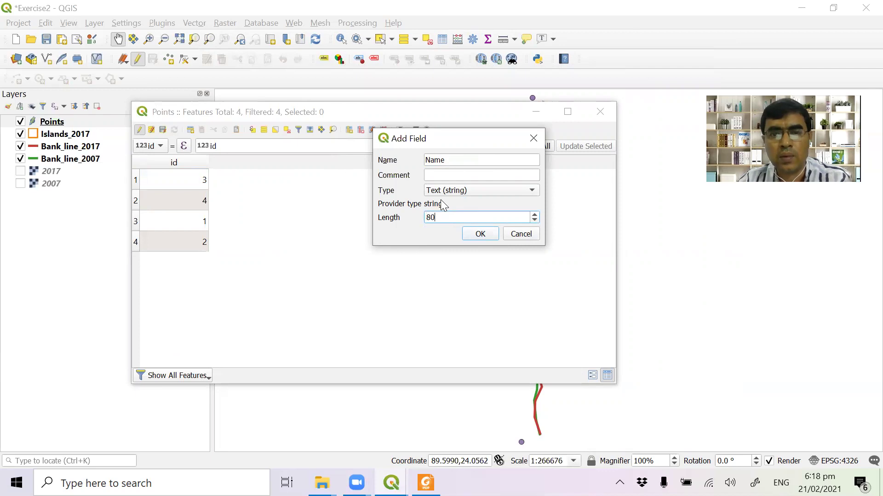
click(481, 235)
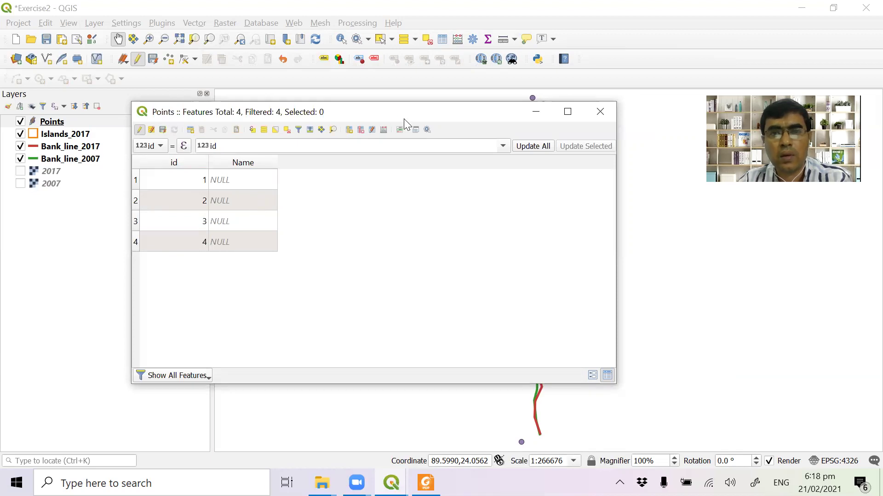
Enter the Name Sirajgonj for the point with id 1 and Aricha for the point with id 4
drag(404, 119, 320, 144)
double_click(158, 205)
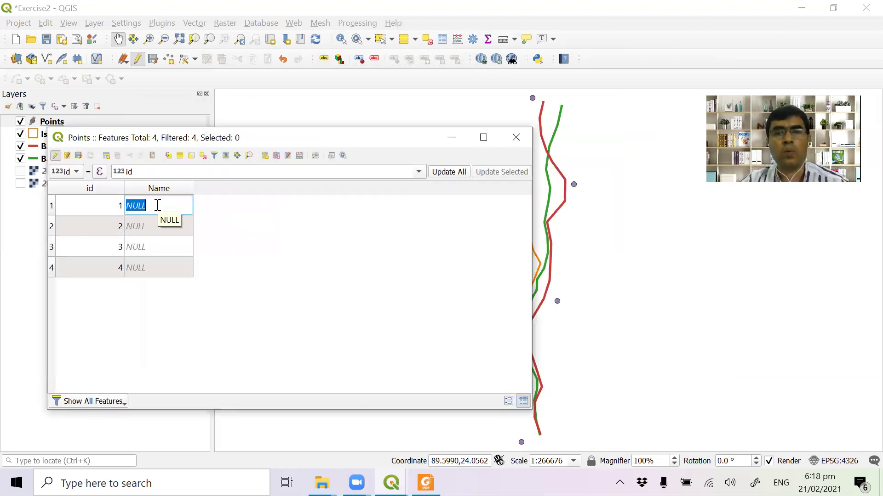
text(Sirajgonj)
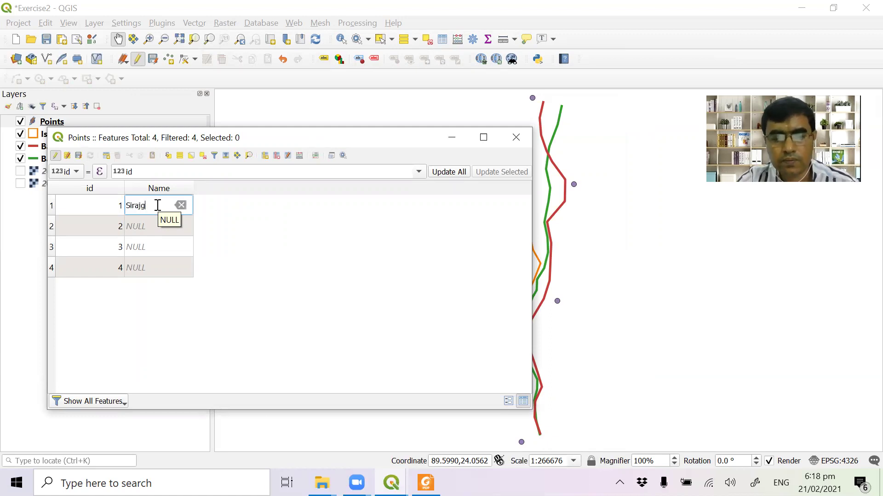
double_click(153, 270)
text(Ar)
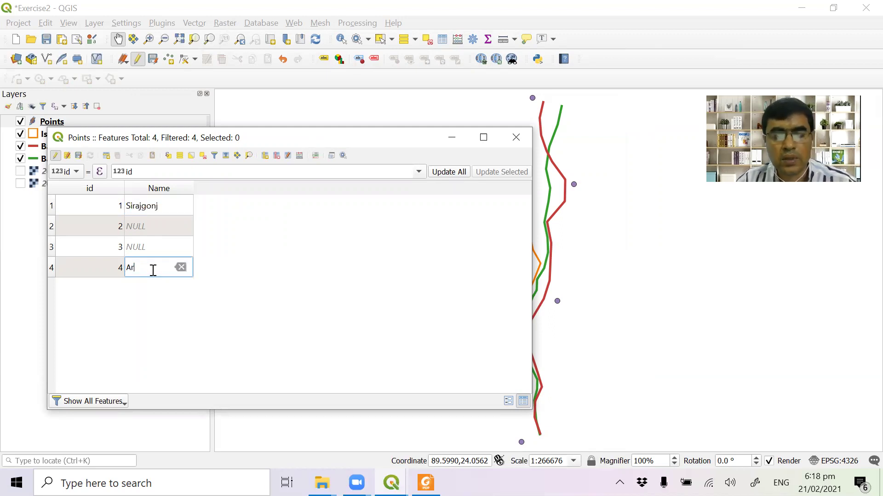
text(icha)
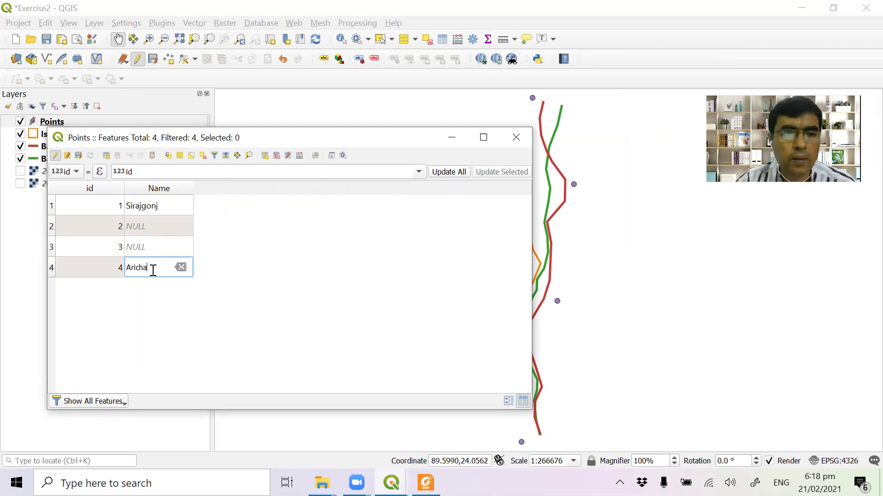
Enter the Name Chowhali for the point with id 2 and XYZ for the point with id 3
double_click(155, 225)
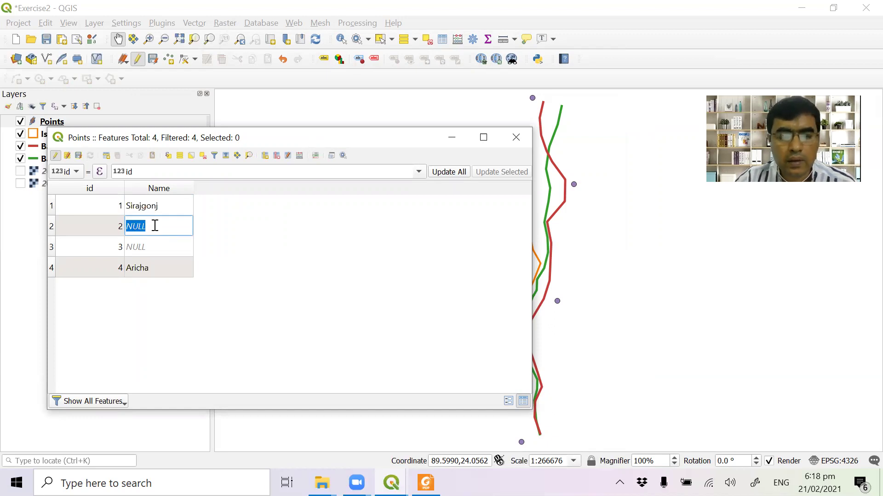
text(M)
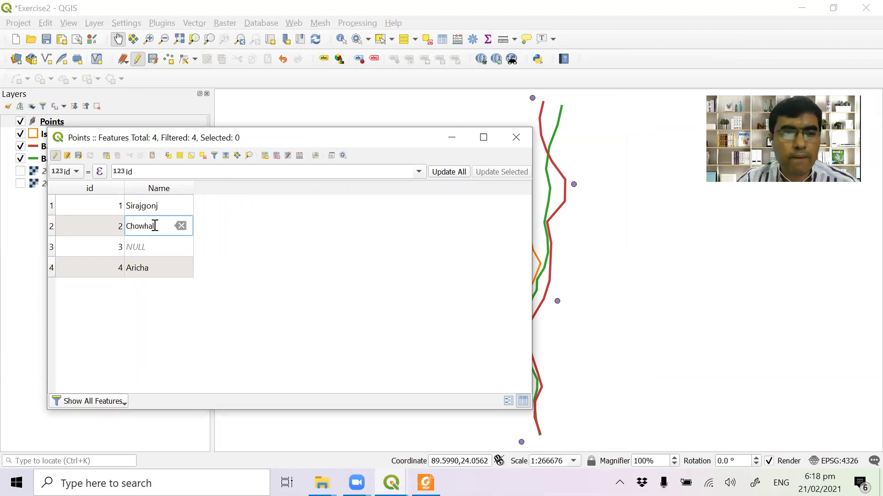
double_click(140, 248)
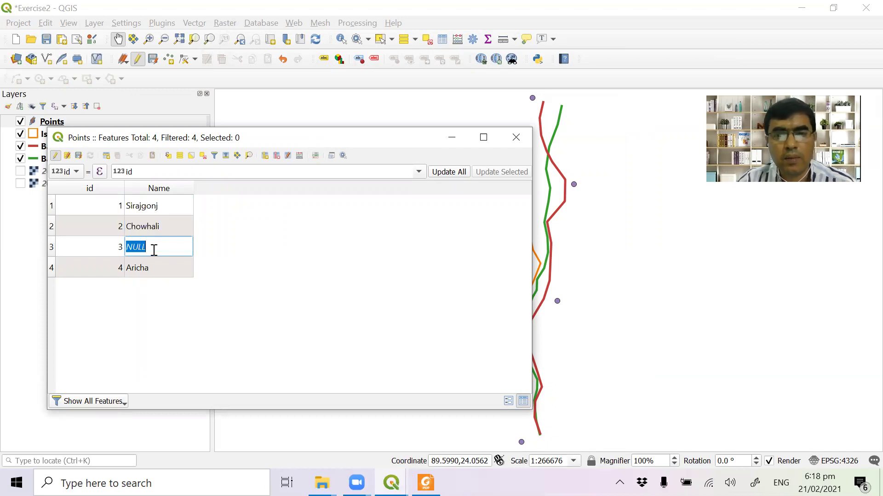
text(xxx)
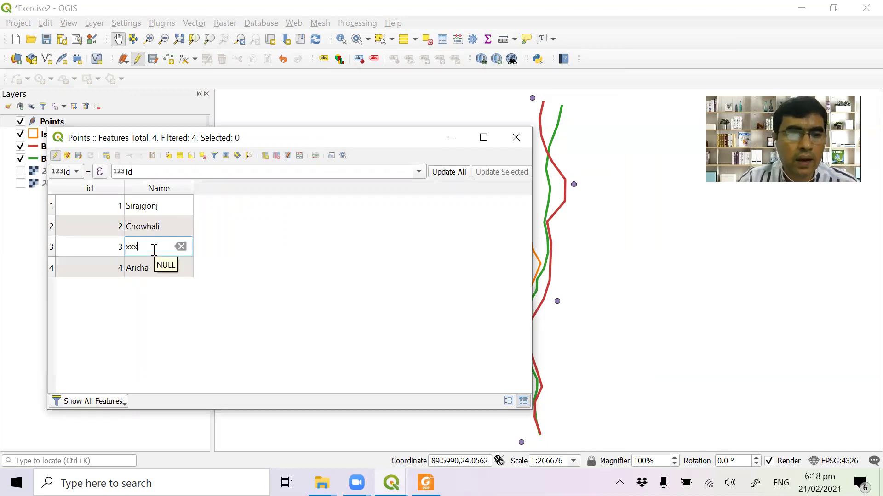
key(BackSpace)
key(BackSpace)
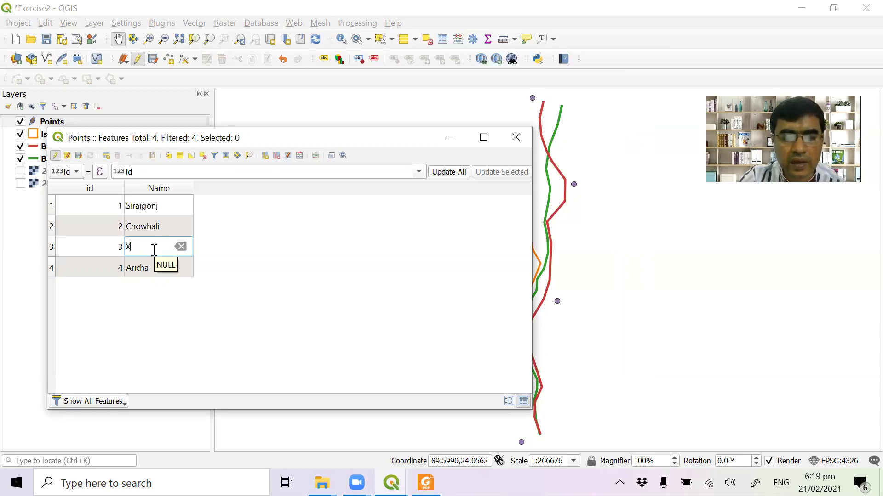
text(XYZ)
key(Return)
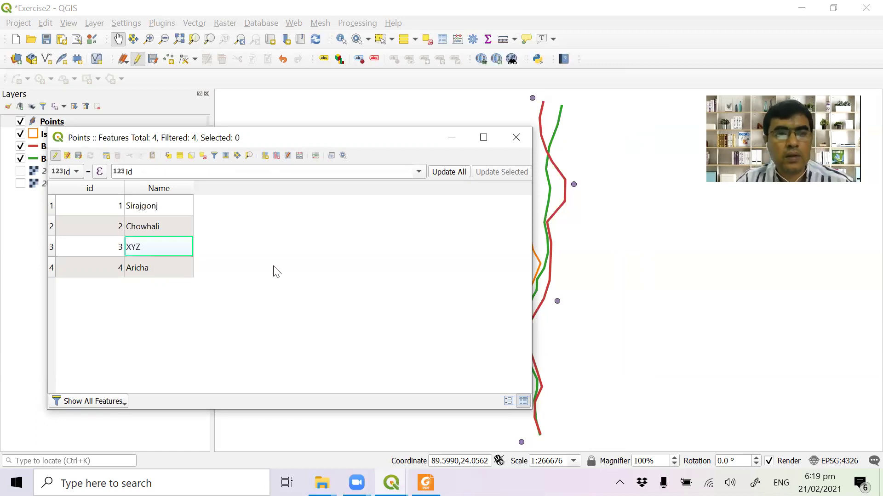
End editing of Points with the table changes saved and close its attribute table
click(55, 159)
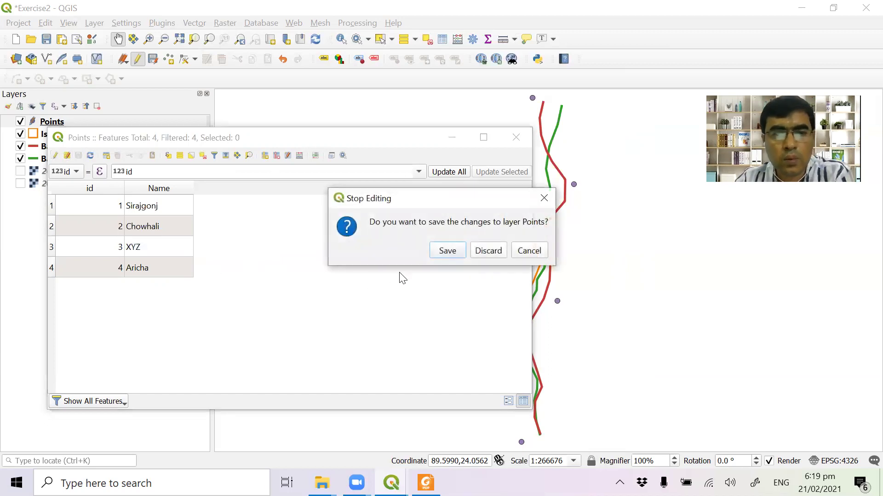
click(448, 250)
click(516, 138)
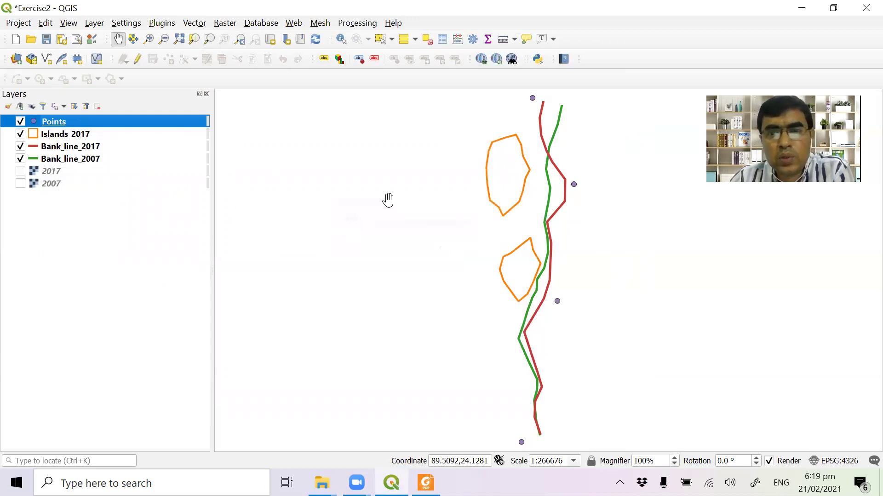
Turn on single labels for the Points layer, using the id field as the label value
double_click(92, 122)
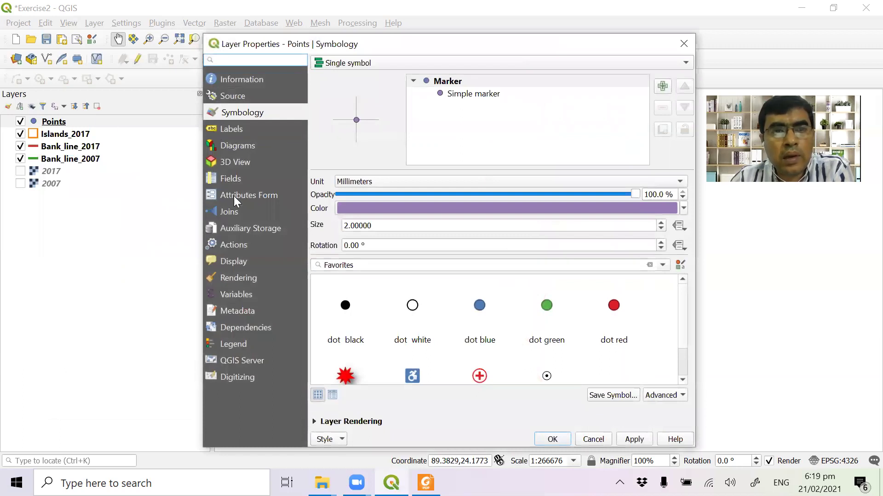
click(231, 130)
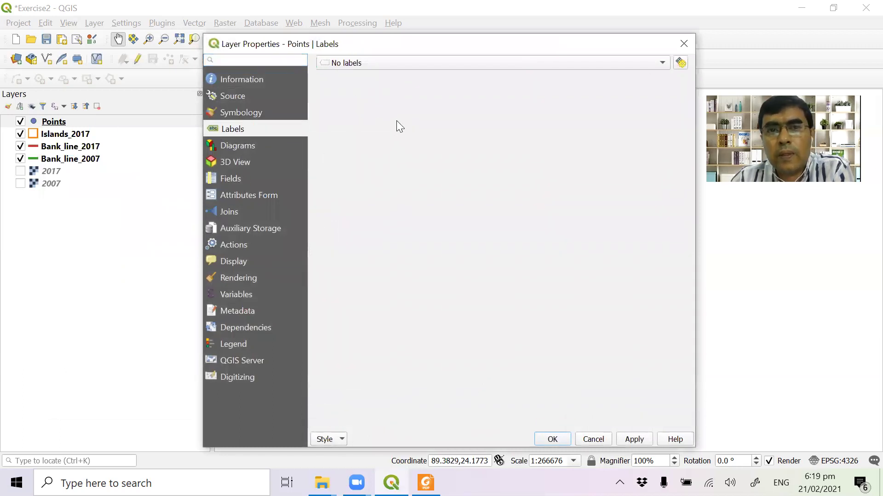
click(403, 64)
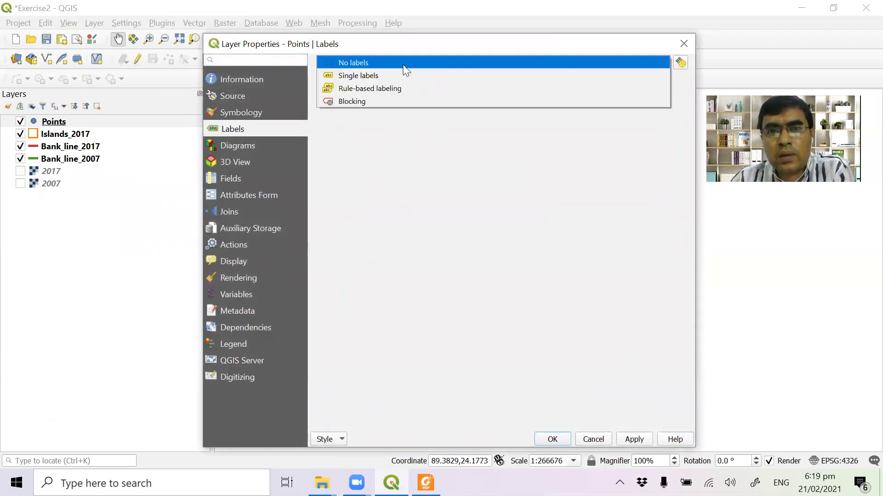
click(399, 75)
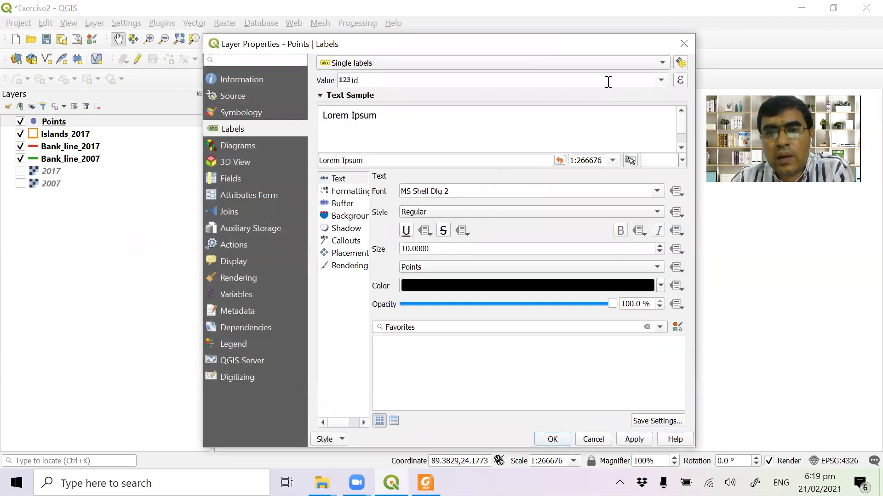
click(634, 440)
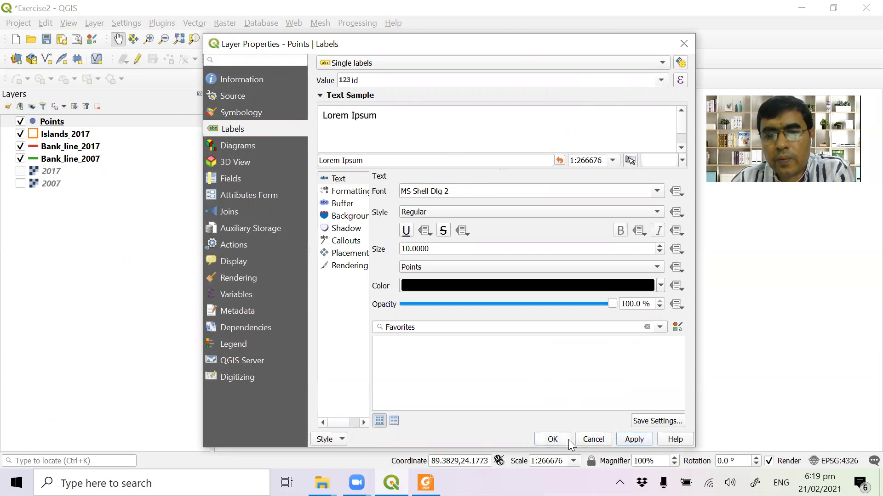
click(552, 439)
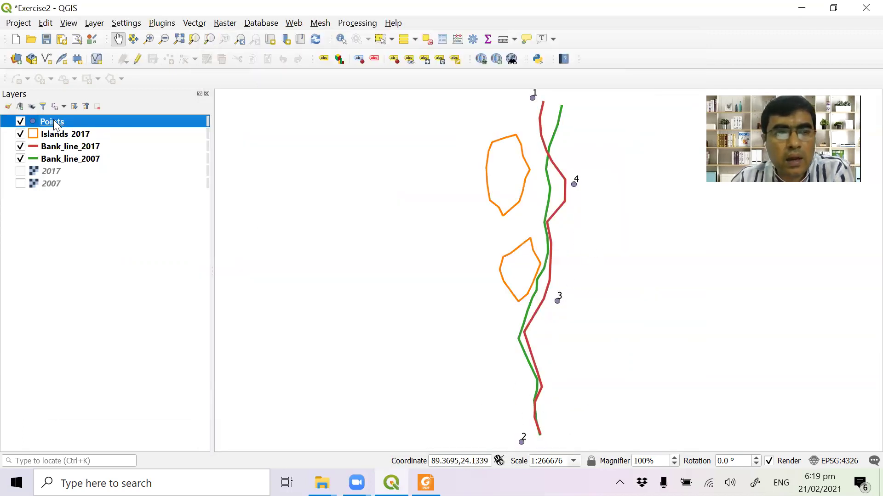
Set the label value of the Points layer to the Name field
double_click(142, 121)
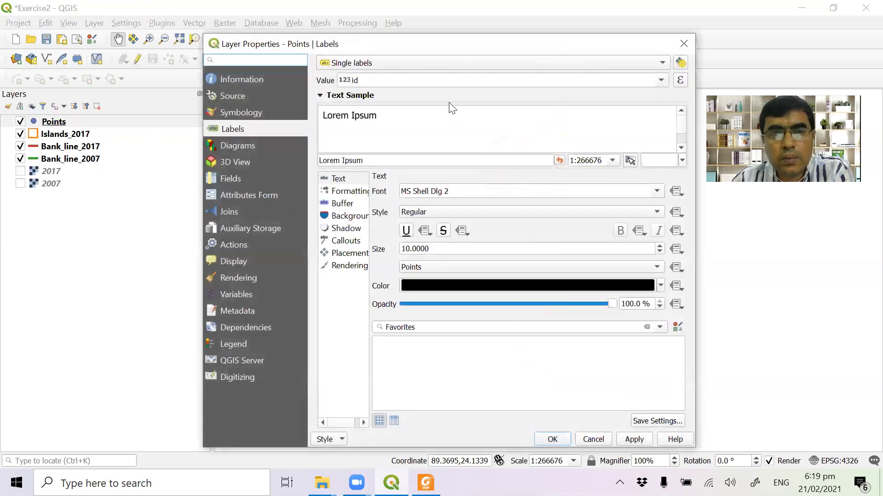
click(661, 80)
click(431, 112)
click(634, 440)
click(557, 436)
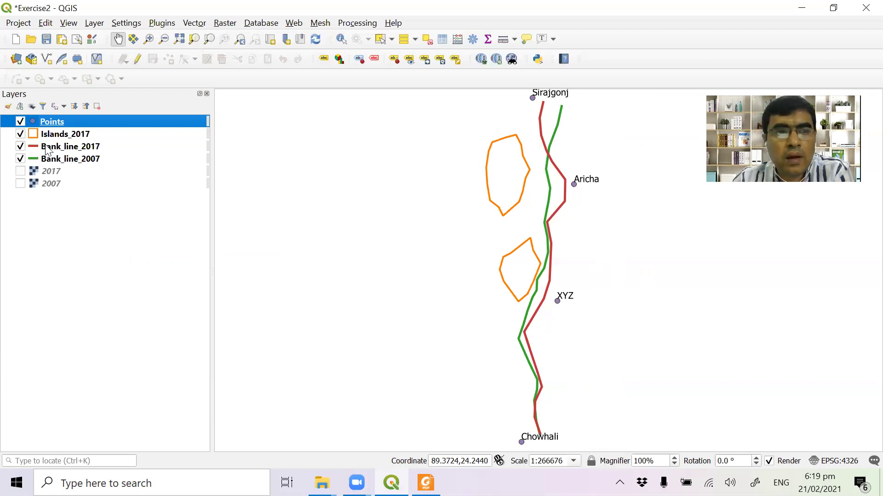
Open the attribute table of the Islands_2017 layer and turn on editing
click(62, 137)
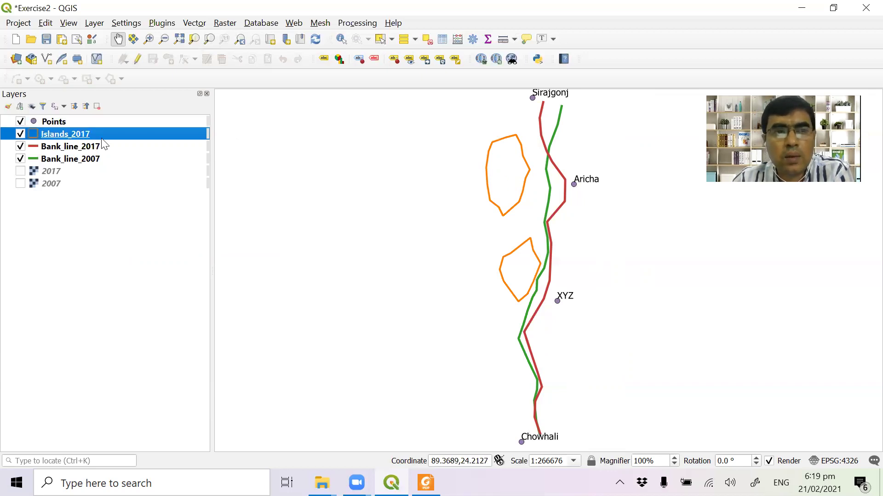
right_click(73, 135)
click(122, 280)
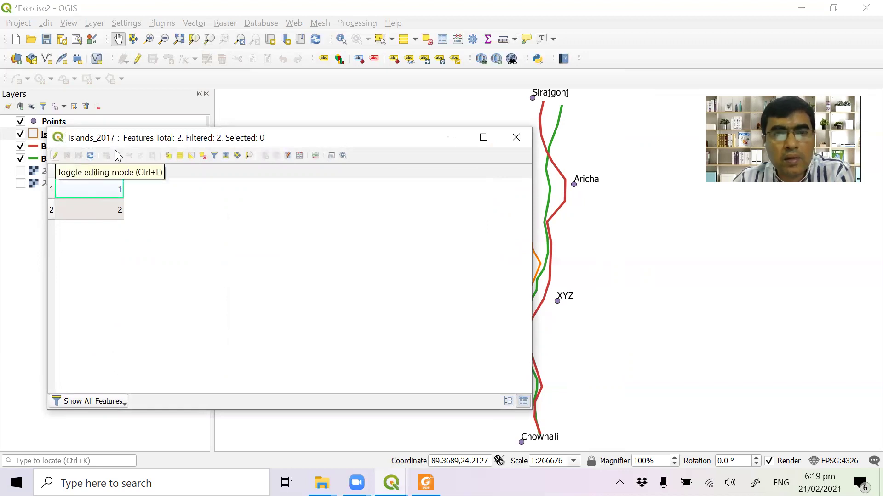
click(56, 155)
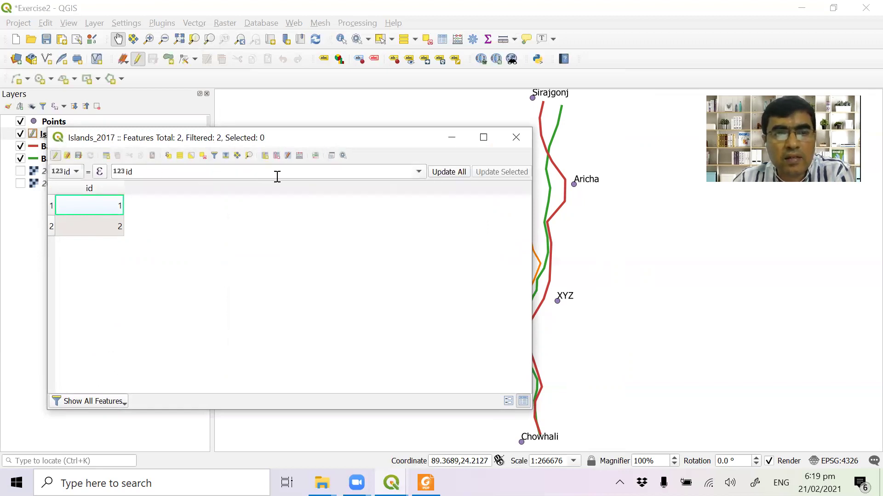
Add a Text (string) field called Name with a length of 50 to the Islands_2017 table
click(264, 155)
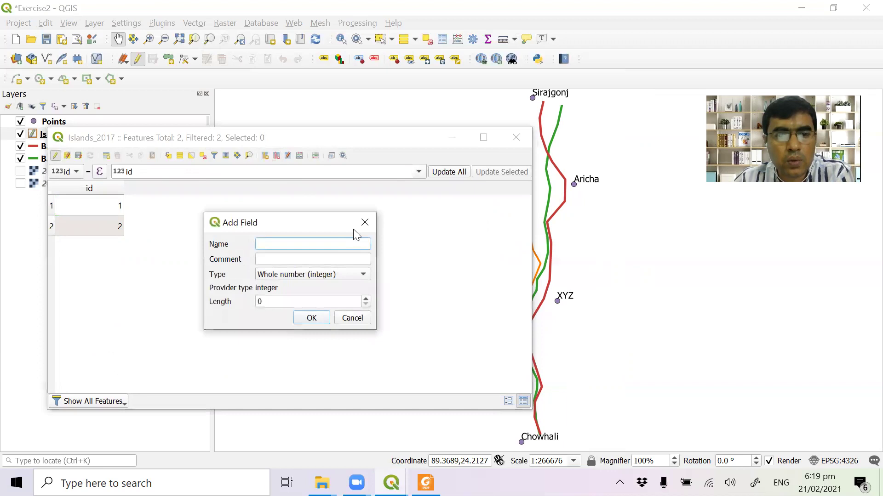
text(Name)
click(309, 274)
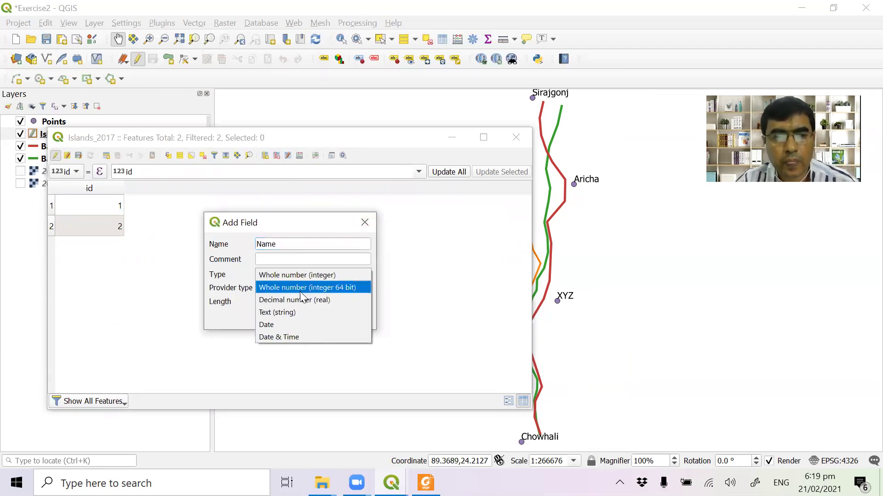
click(299, 313)
key(Tab)
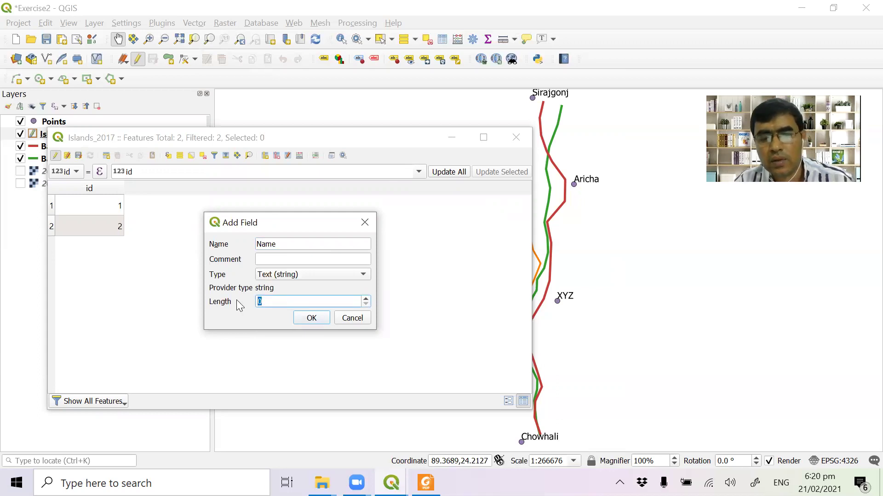
text(50)
click(318, 321)
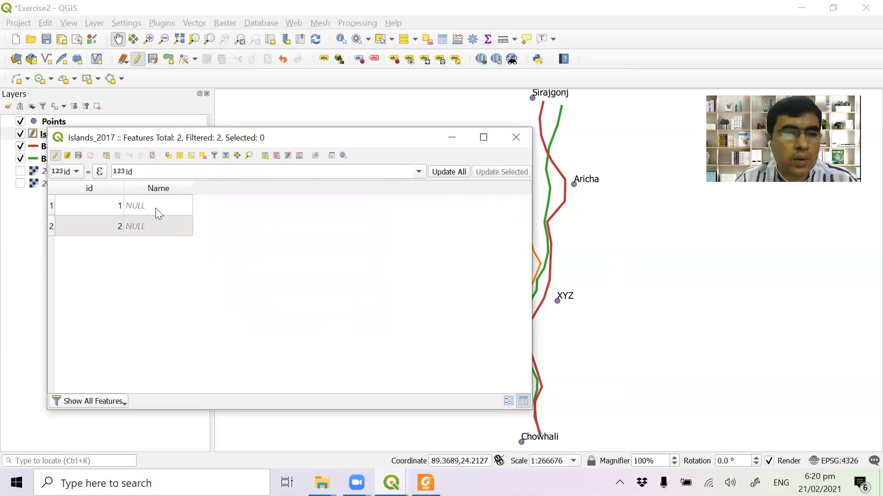
Enter the Name X for the island with id 1 and Y for the island with id 2
double_click(151, 206)
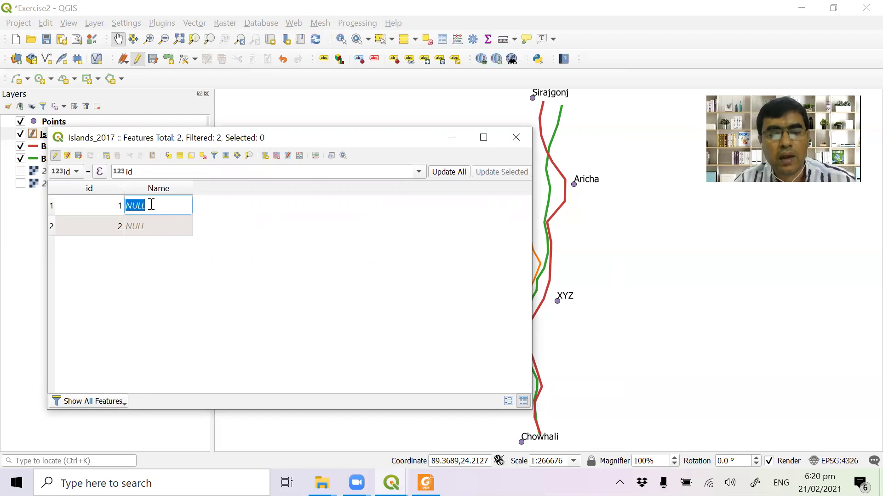
text(X)
double_click(153, 225)
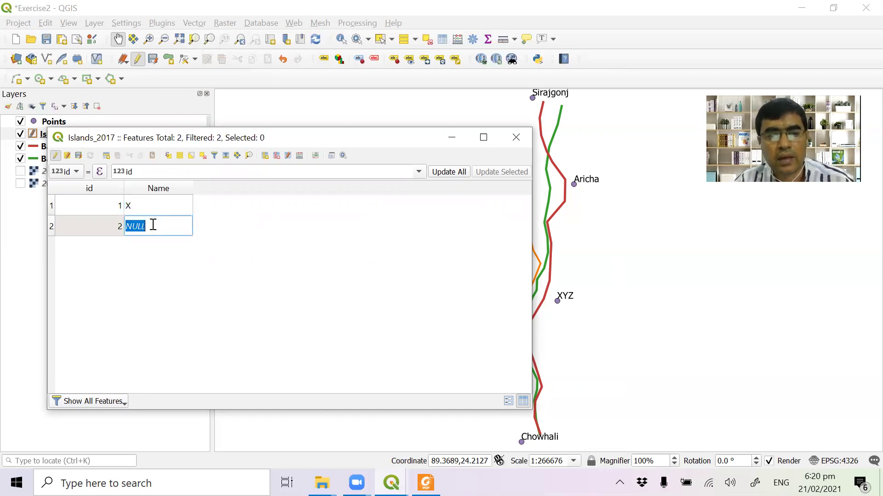
text(Y)
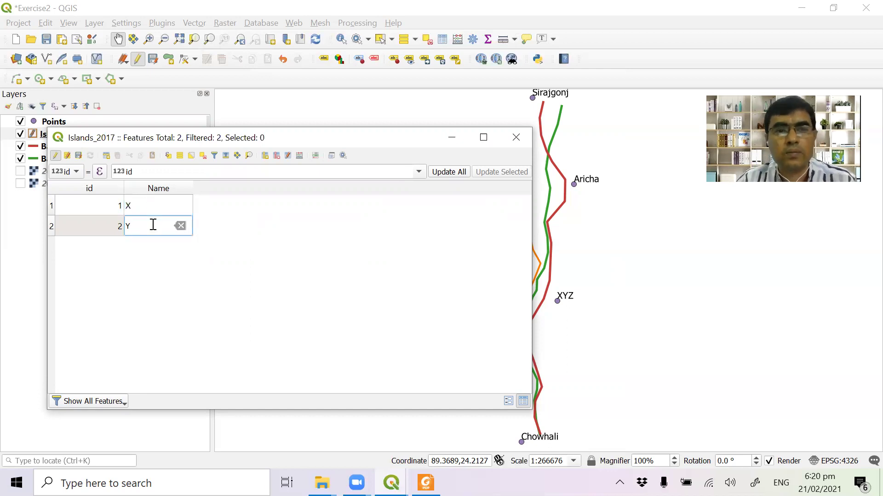
click(278, 240)
End editing of Islands_2017 with the table changes saved and close its attribute table
click(55, 157)
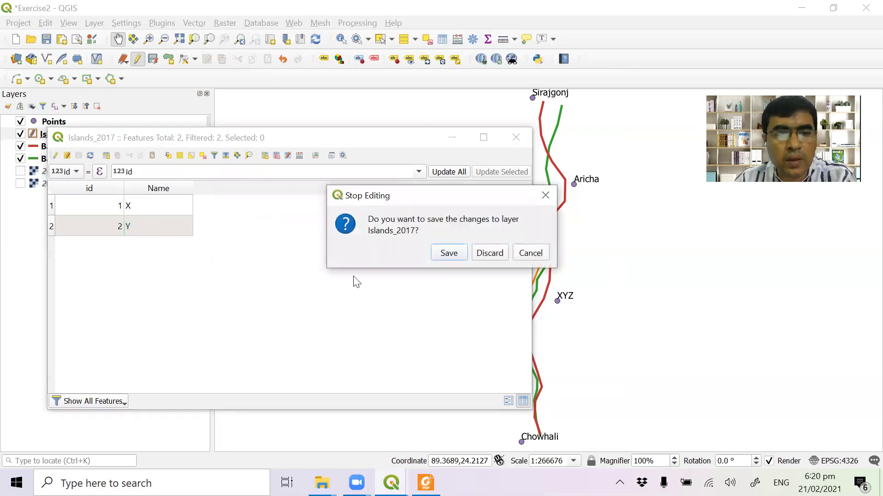
click(449, 252)
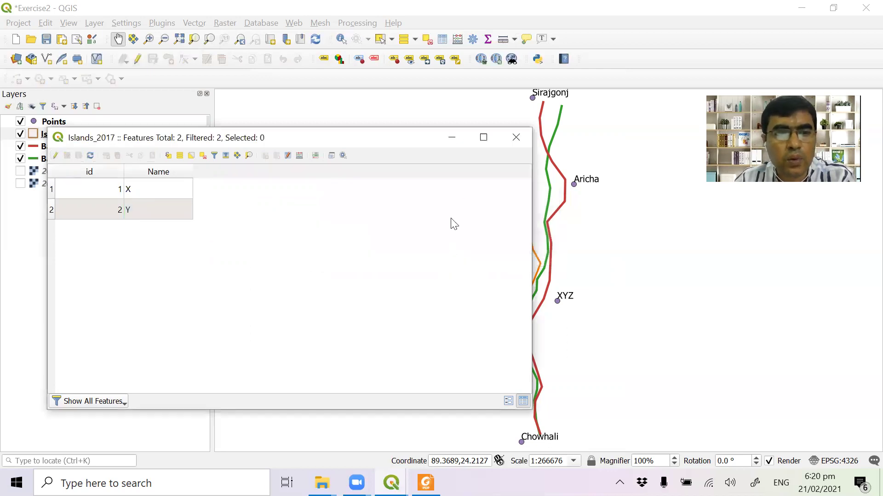
click(520, 142)
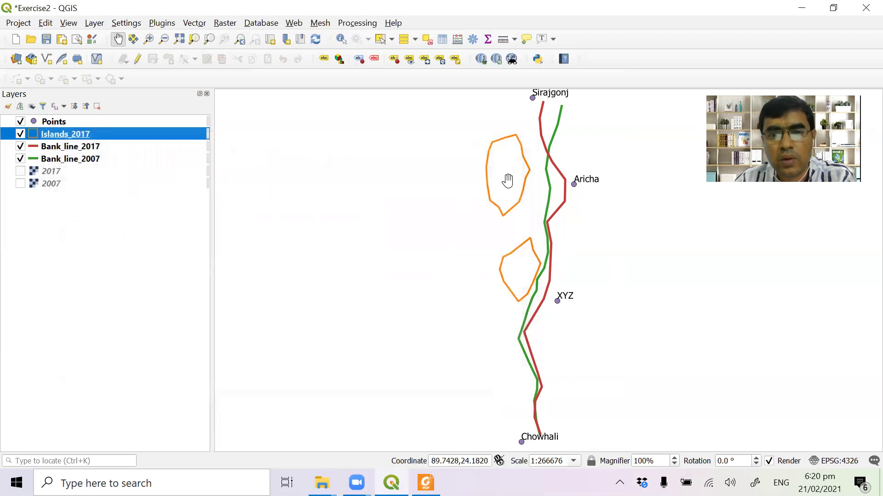
Turn on single labels for the Islands_2017 layer with the Name field as the value, and save the project
right_click(85, 136)
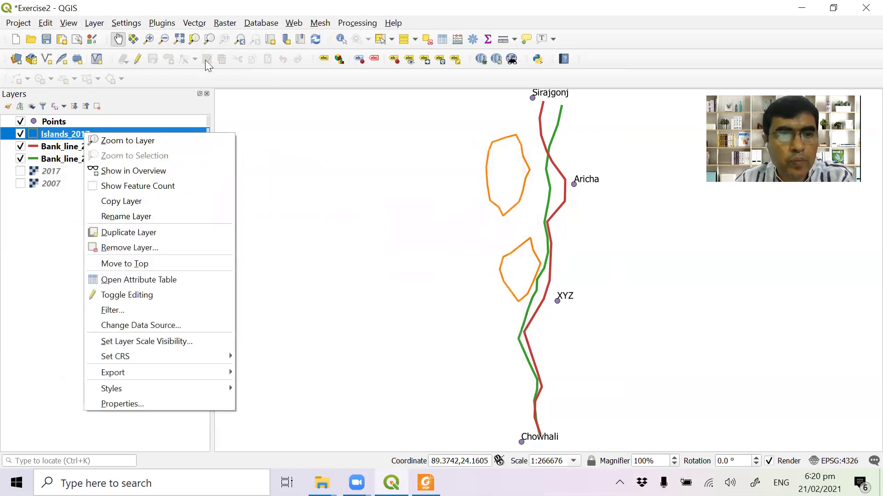
click(205, 33)
double_click(85, 135)
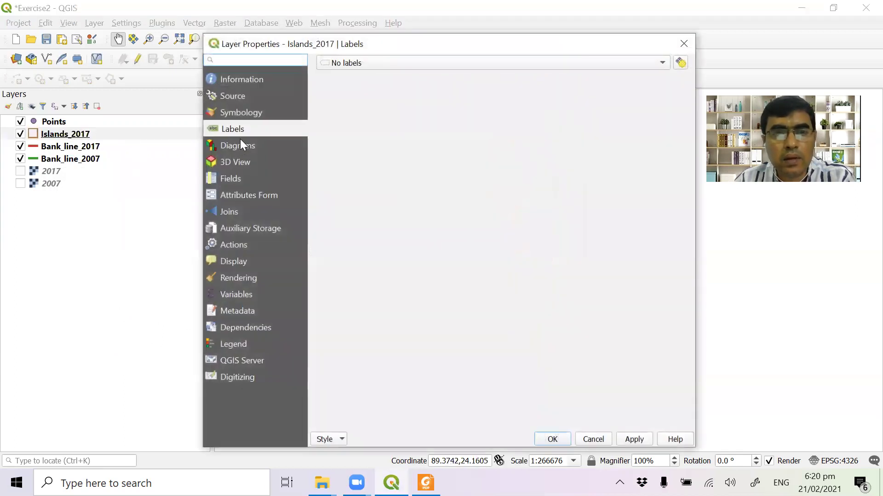
click(369, 62)
click(366, 75)
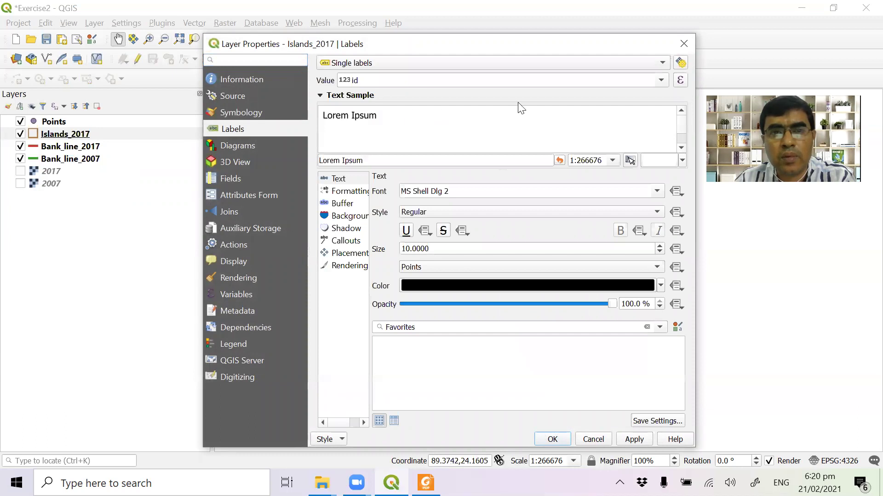
click(661, 82)
click(498, 111)
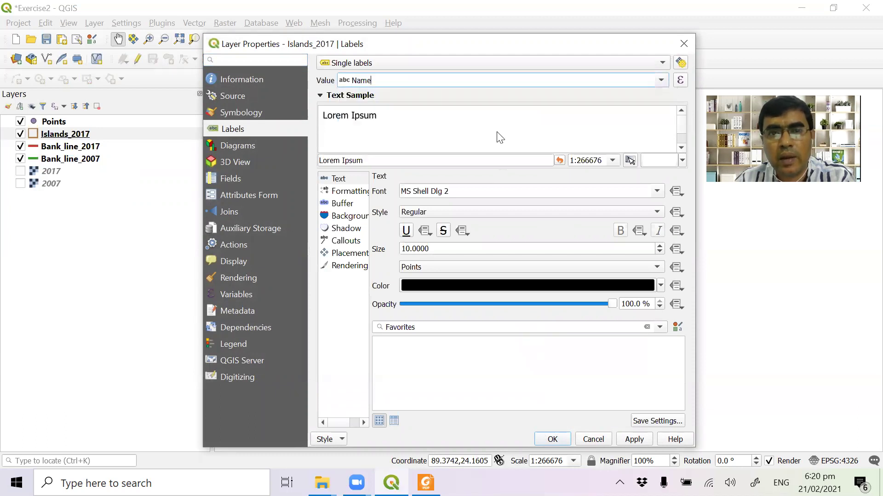
click(565, 438)
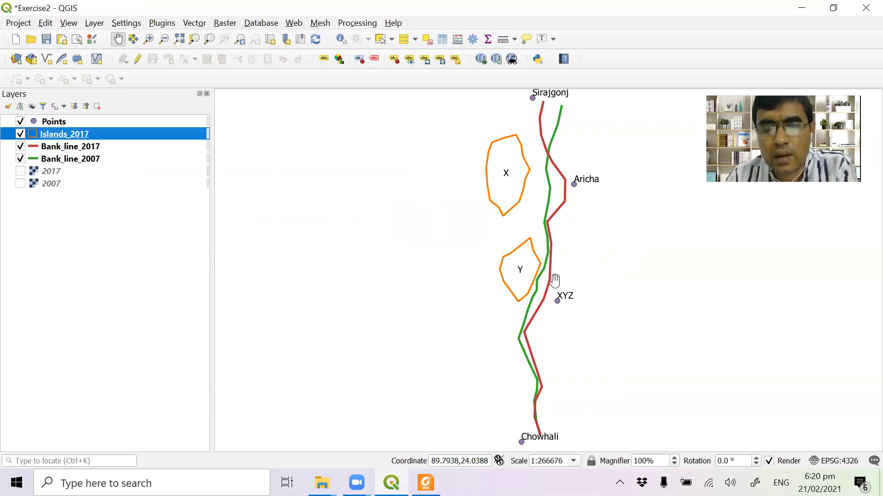
drag(568, 292, 536, 286)
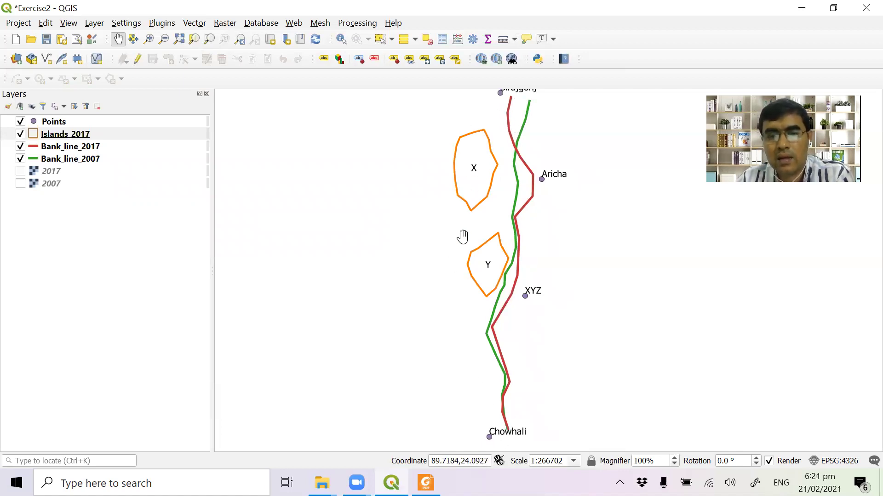
click(45, 40)
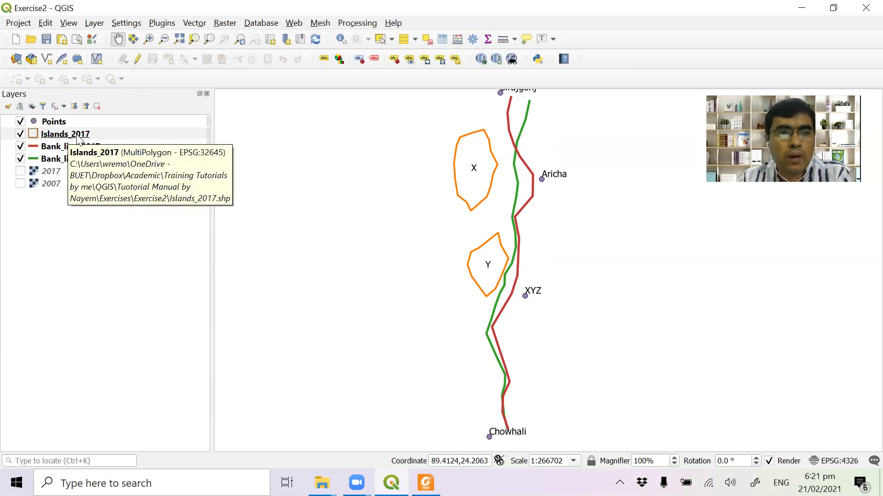
Reopen the attribute table of Islands_2017 in editing mode
double_click(77, 136)
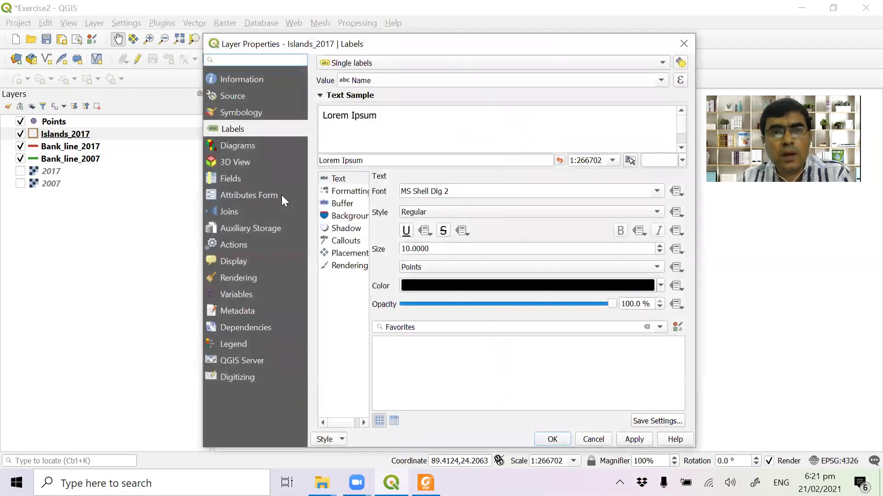
click(684, 44)
right_click(90, 134)
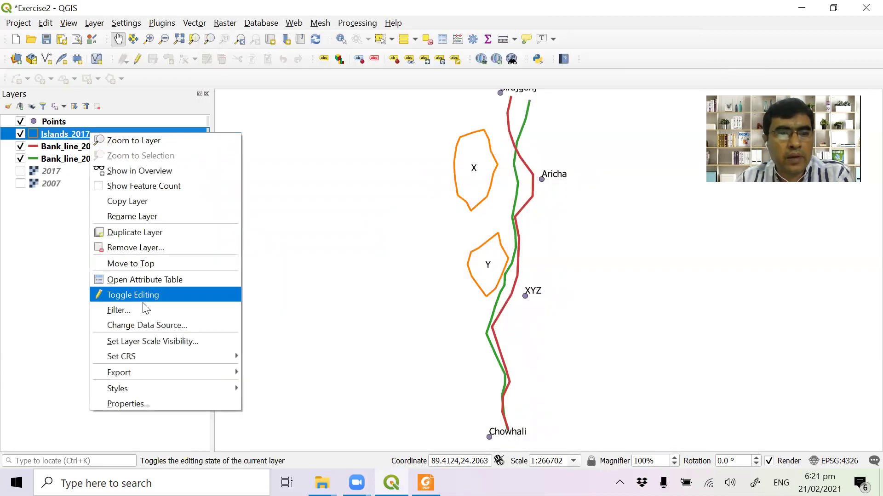
click(157, 280)
click(55, 155)
Add a Decimal number (real) field called Area with length 10 and precision 3 to the Islands_2017 table
click(266, 155)
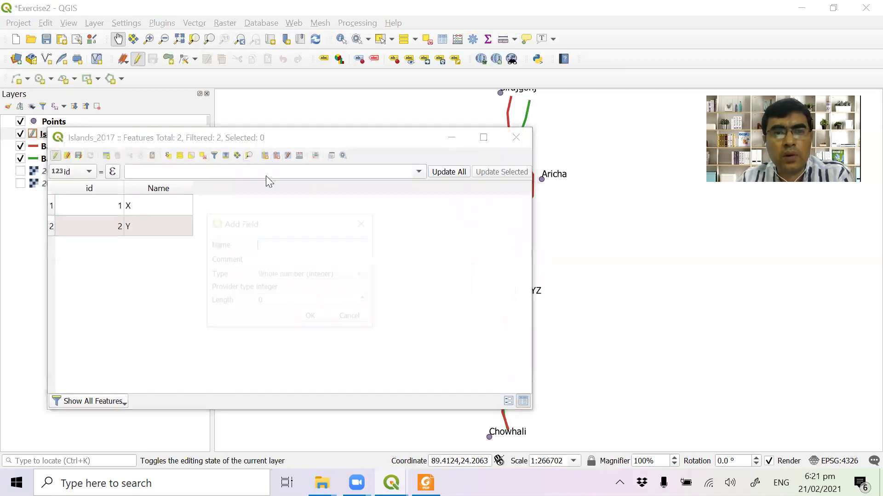
text(Area)
click(343, 274)
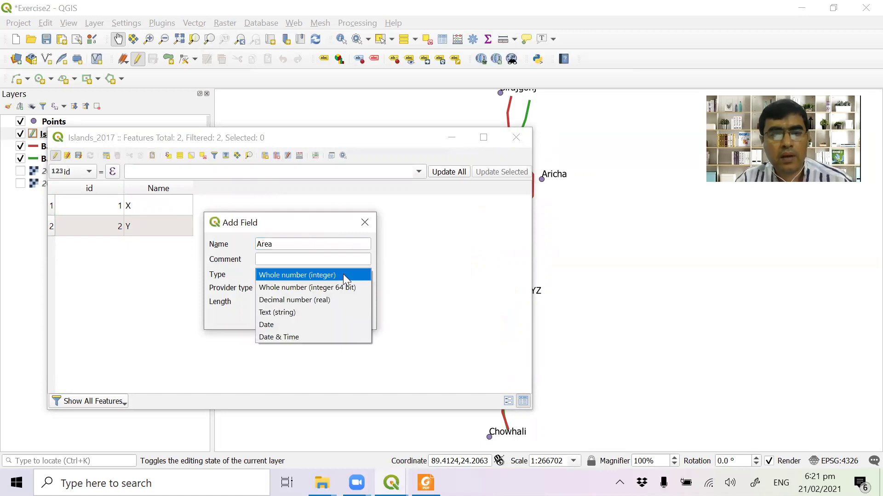
click(317, 300)
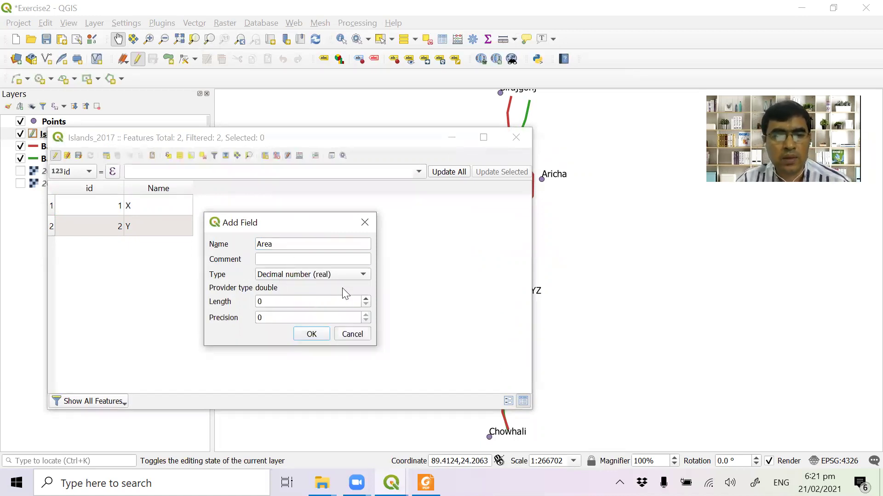
double_click(276, 304)
text(10)
key(Tab)
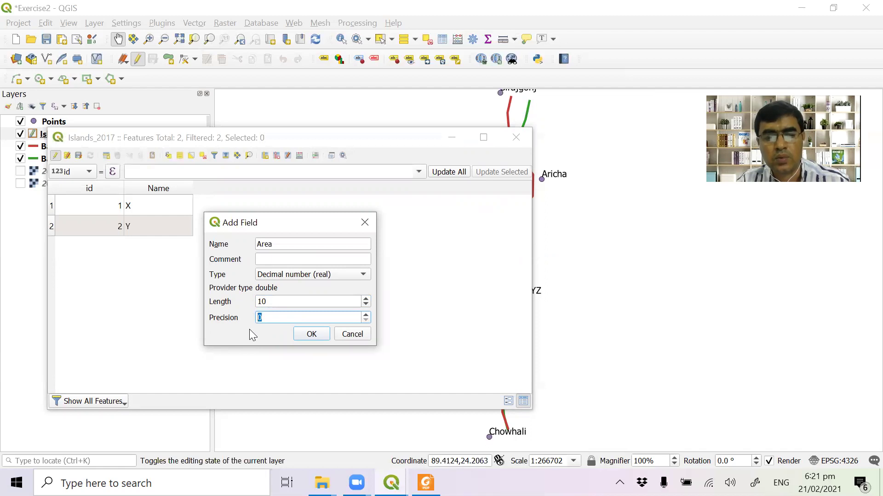
text(3)
drag(277, 319, 256, 321)
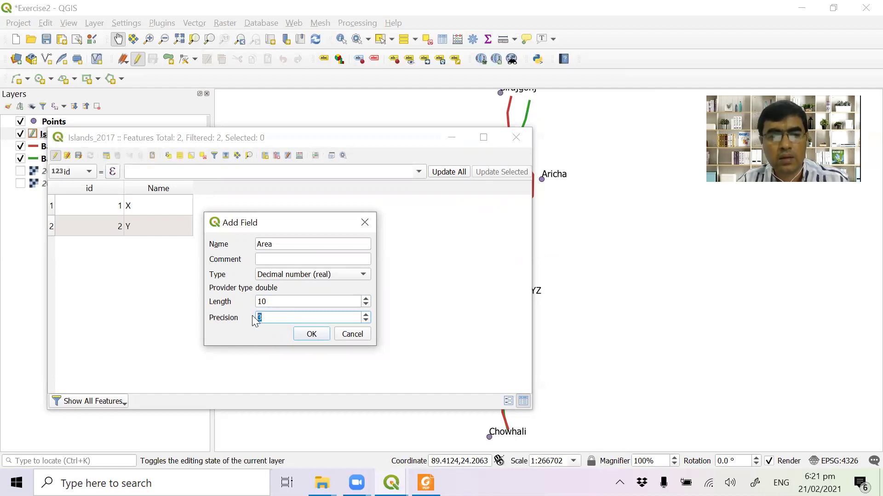
click(313, 334)
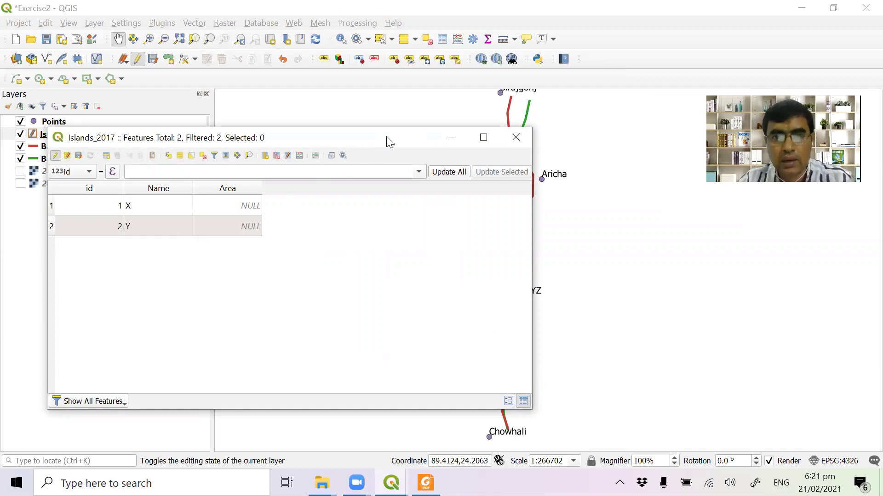
Choose Area as the field to update in the Islands_2017 attribute table
drag(390, 142, 471, 134)
double_click(321, 198)
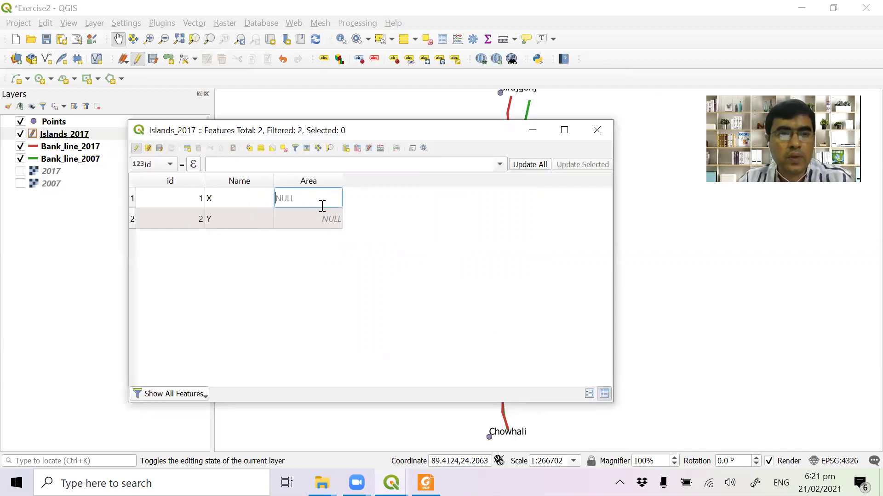
click(170, 164)
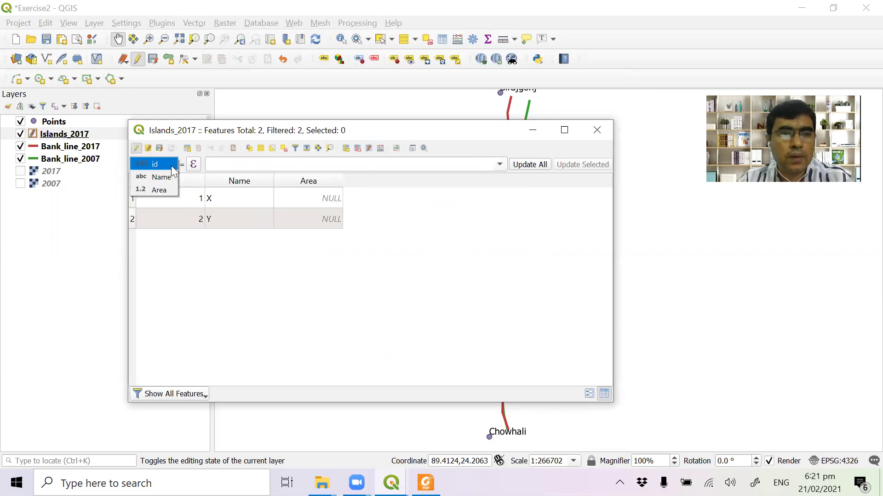
click(162, 189)
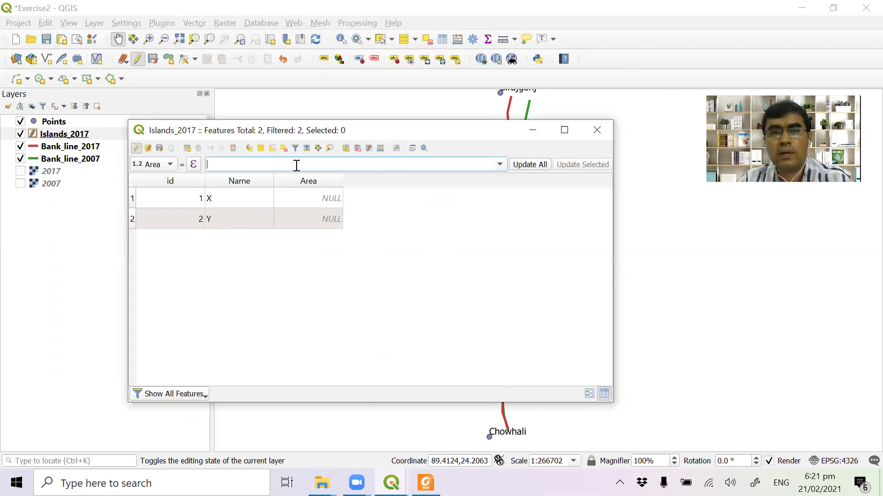
click(409, 167)
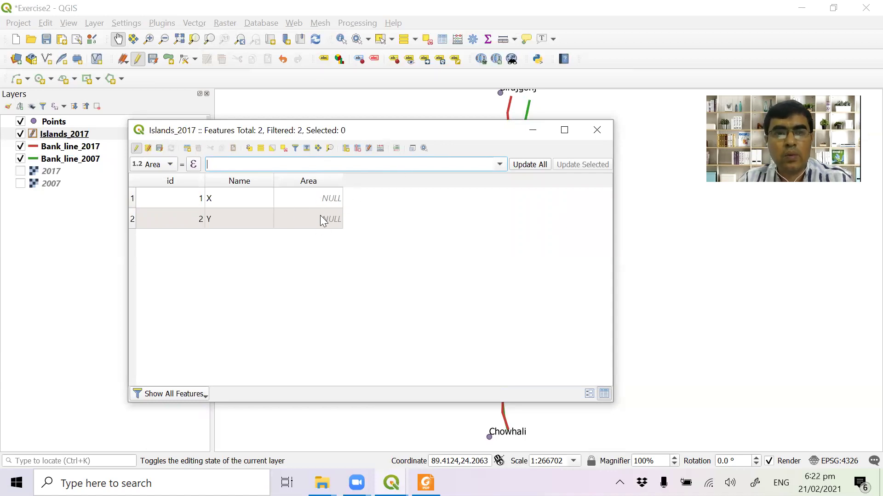
Build the expression $area from the Geometry functions and apply it to the Area field of all islands
click(194, 164)
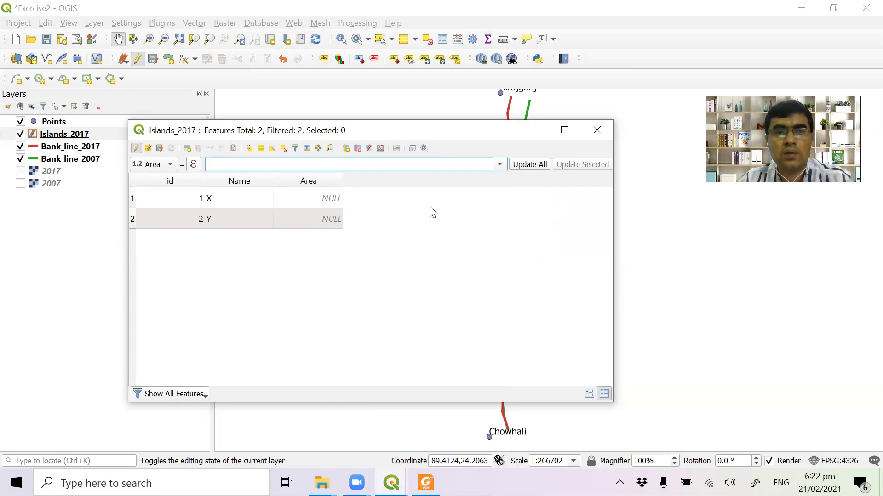
drag(520, 178, 564, 84)
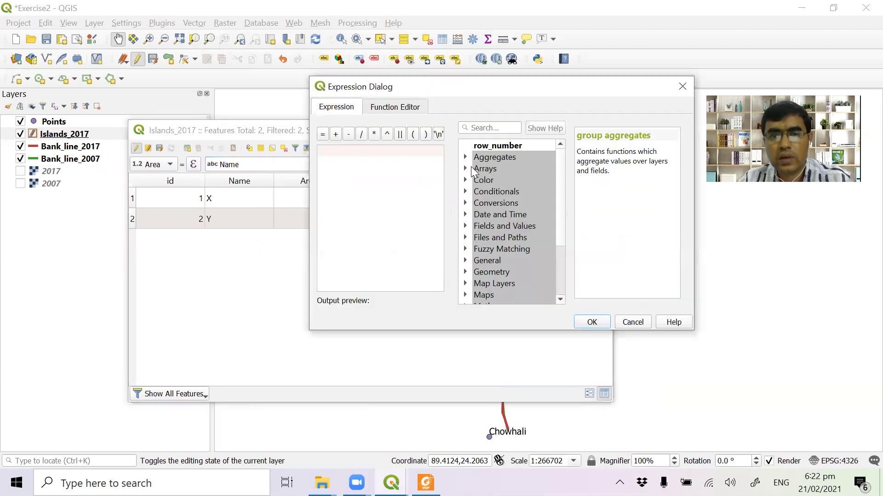
drag(562, 177, 558, 225)
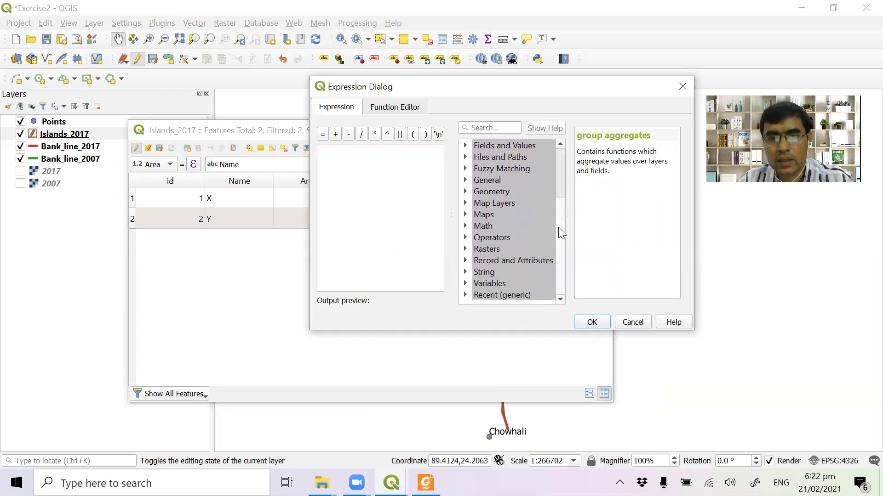
click(465, 191)
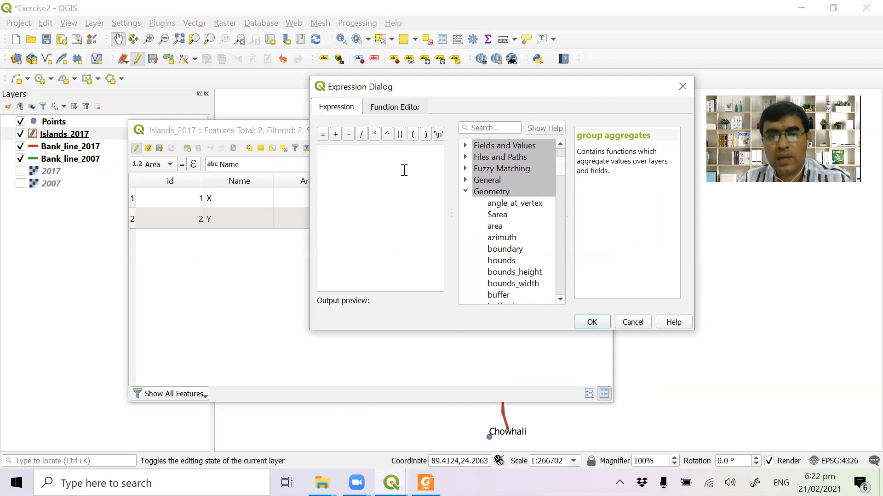
click(499, 216)
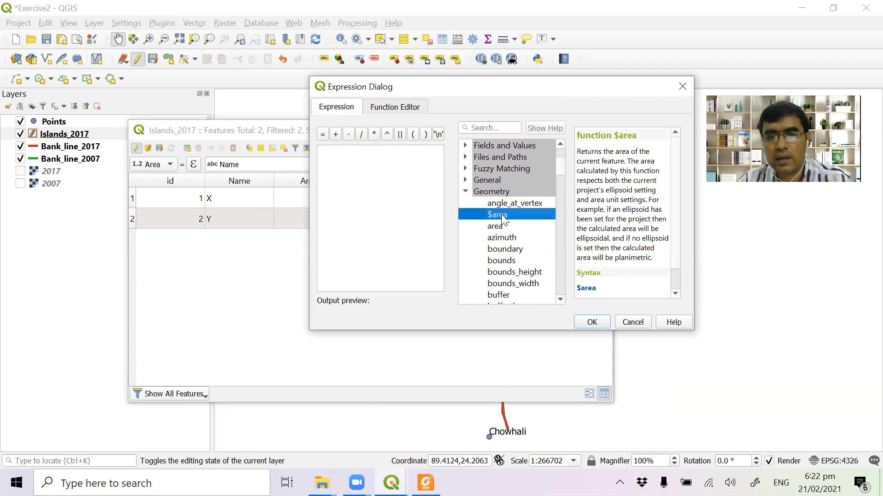
double_click(499, 215)
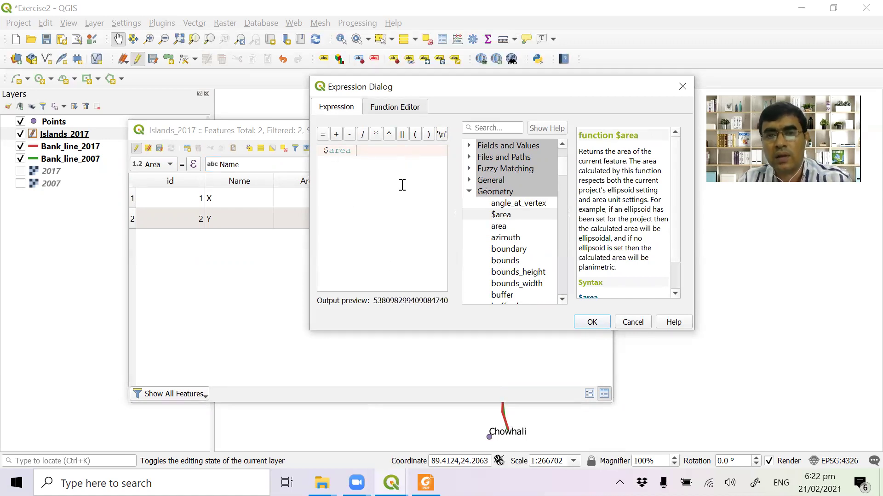
click(592, 322)
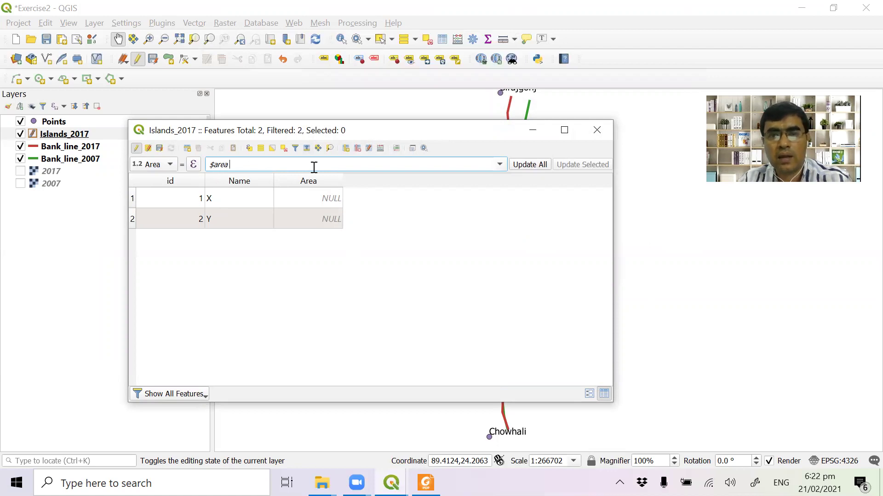
click(530, 167)
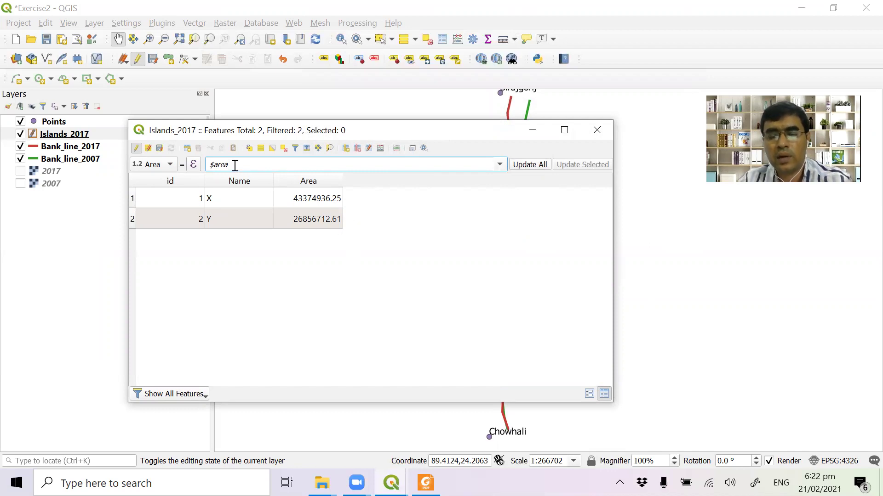
Change the Area expression to $area /10000 and update all island features with it
text(/100000)
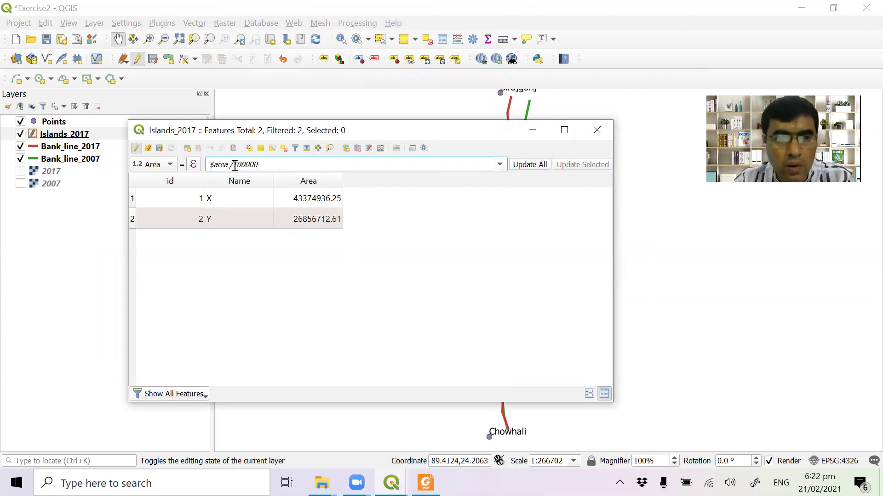
click(240, 165)
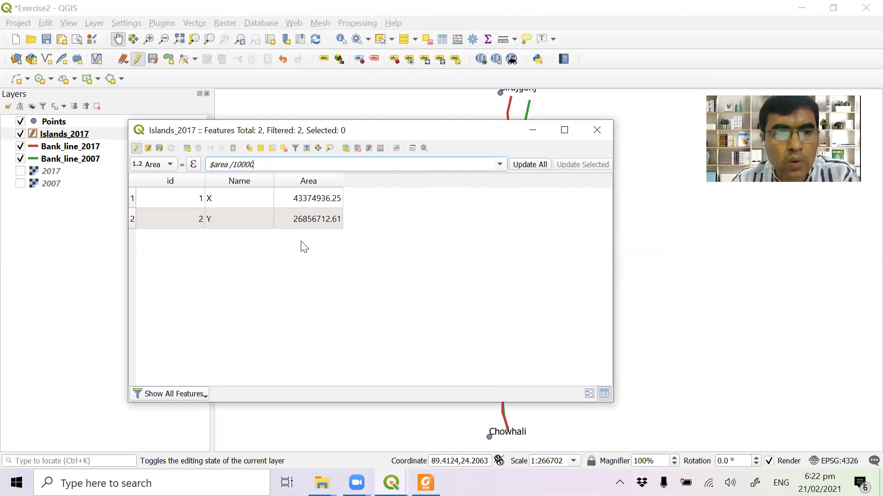
click(530, 165)
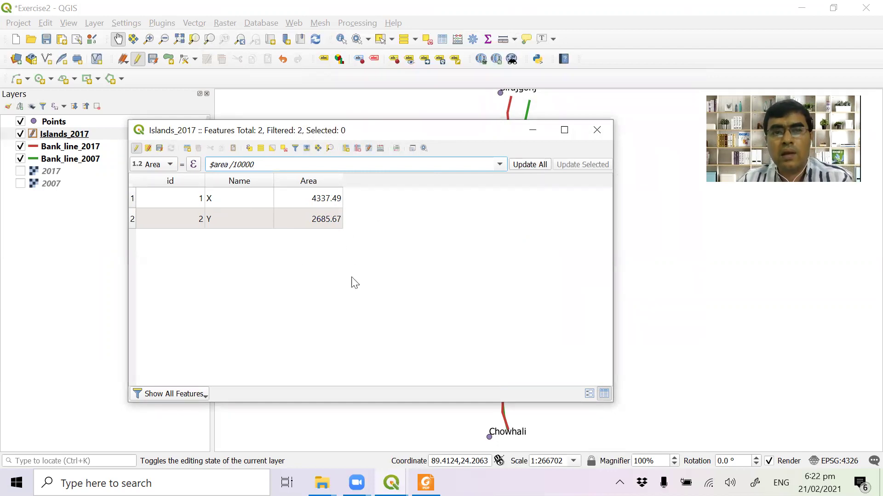
End editing of Islands_2017 with the calculated areas saved and close its attribute table
click(136, 148)
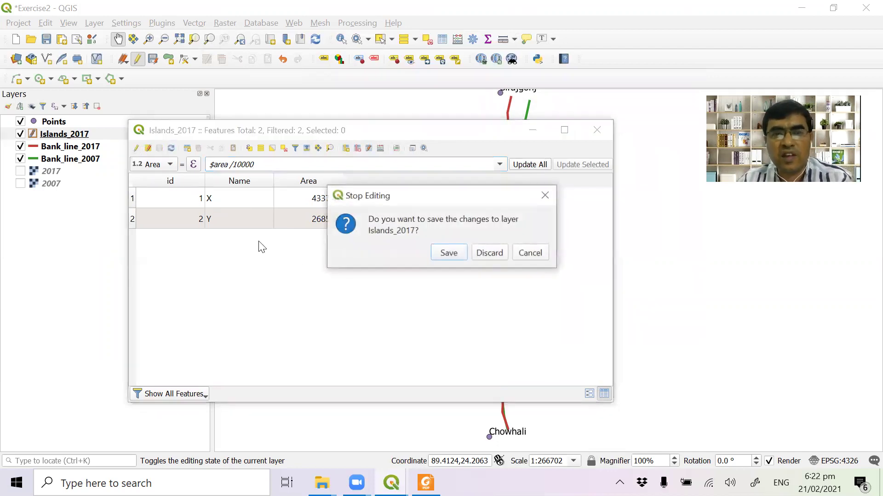
click(447, 253)
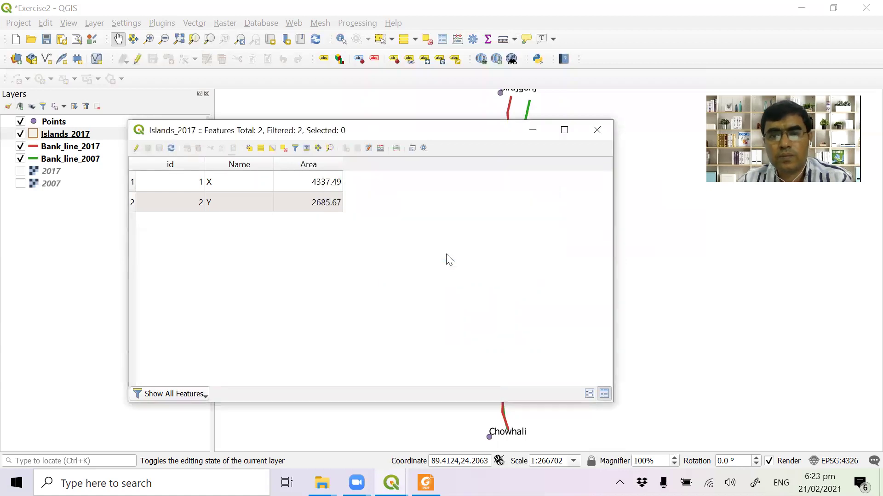
click(596, 129)
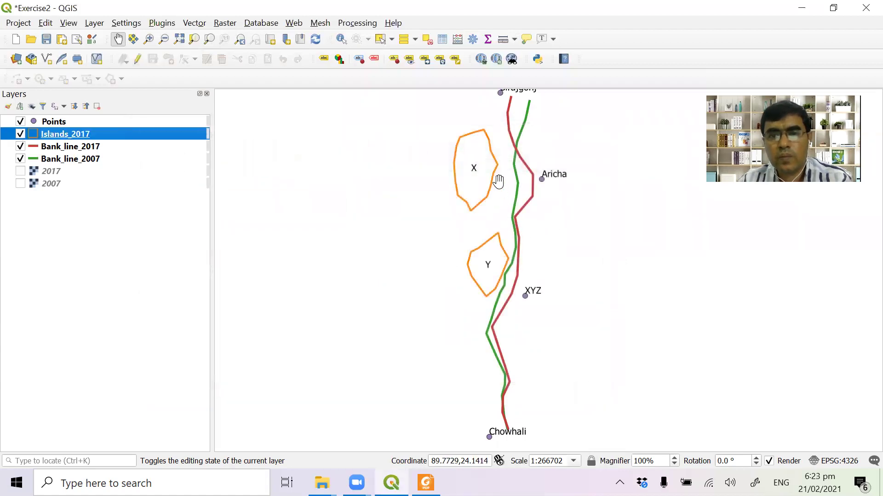
Set the label value of the Islands_2017 layer to the Area field
double_click(85, 134)
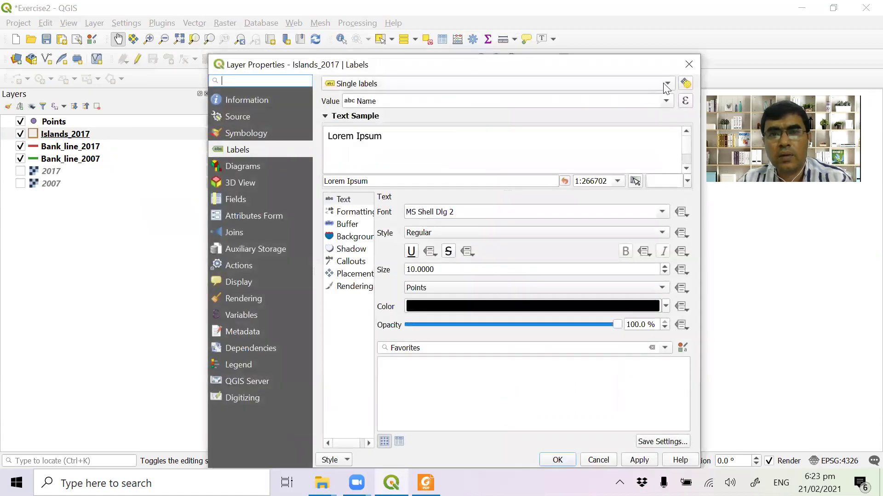
click(667, 103)
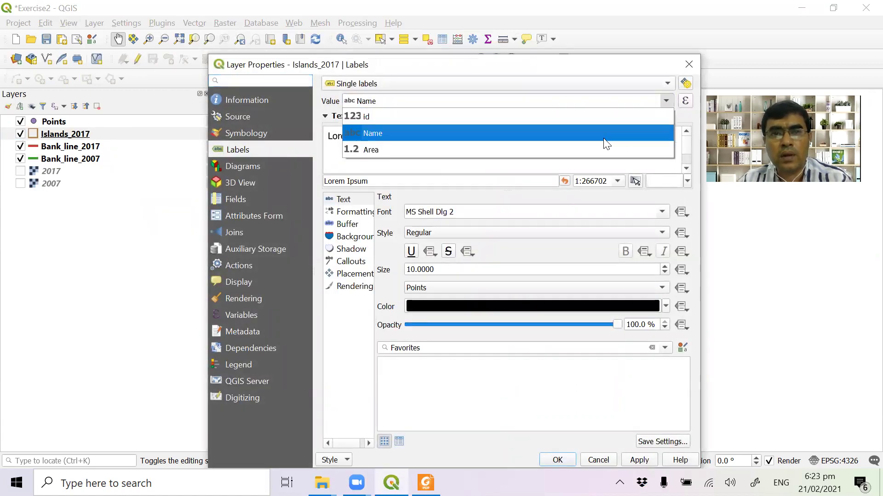
click(433, 152)
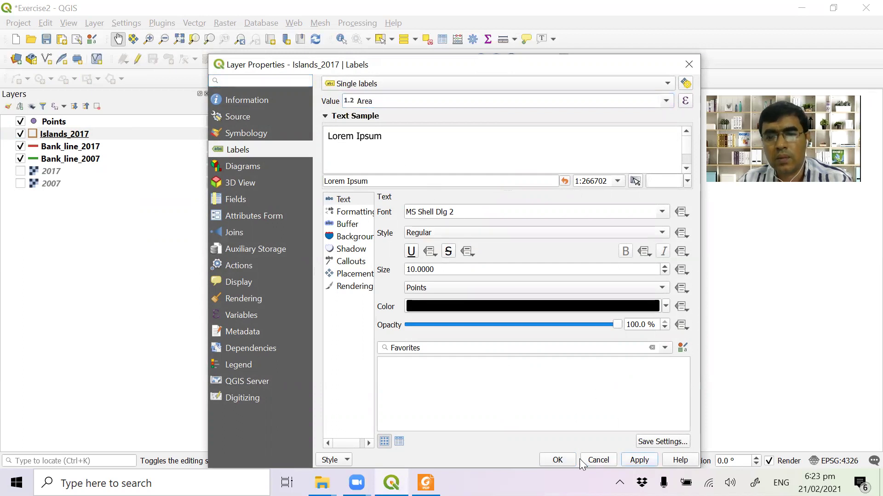
click(558, 458)
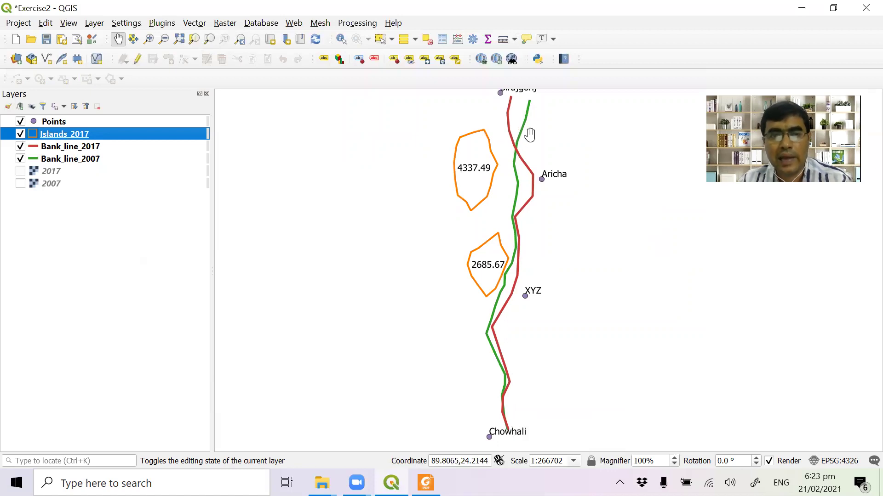
Open the attribute table of Bank_line_2017 in editing mode
click(69, 147)
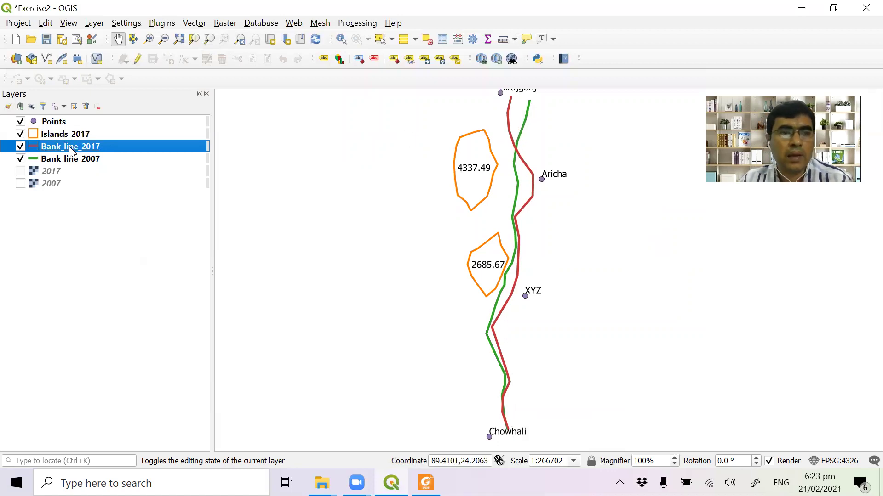
right_click(69, 147)
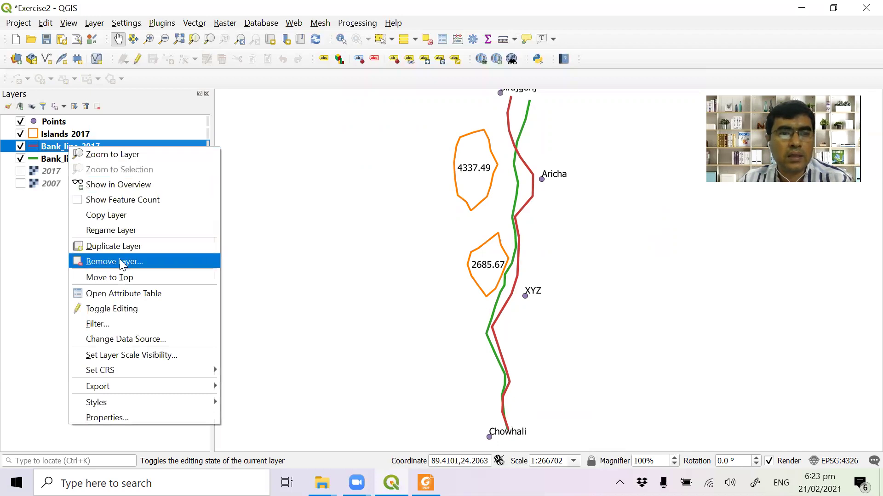
click(122, 293)
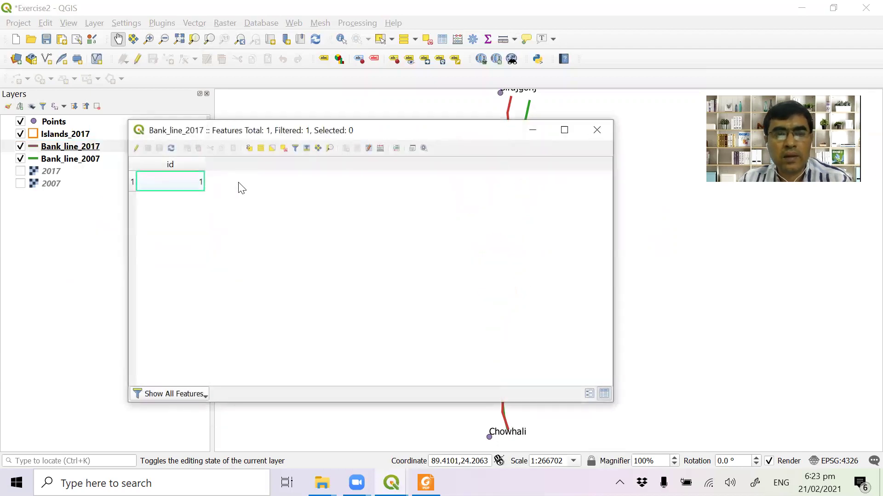
click(137, 148)
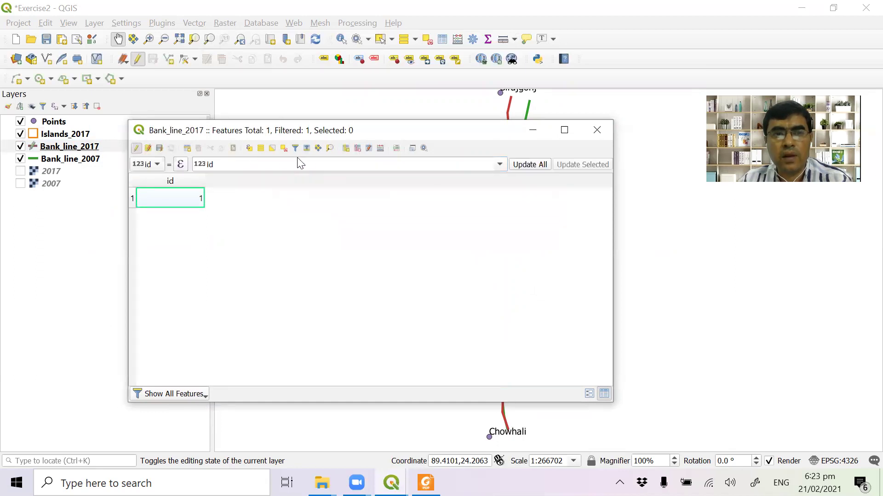
Add a Decimal number (real) field called Length with length 10 and precision 4 to the Bank_line_2017 table
click(346, 147)
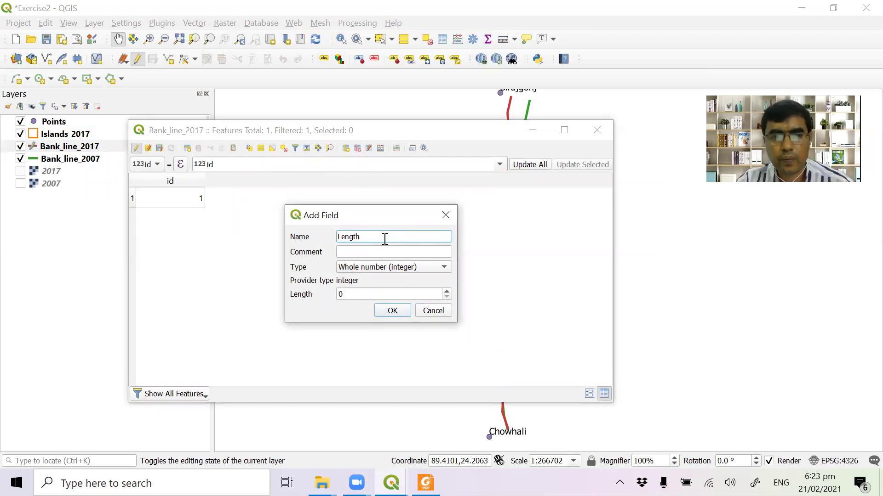
click(407, 268)
click(382, 292)
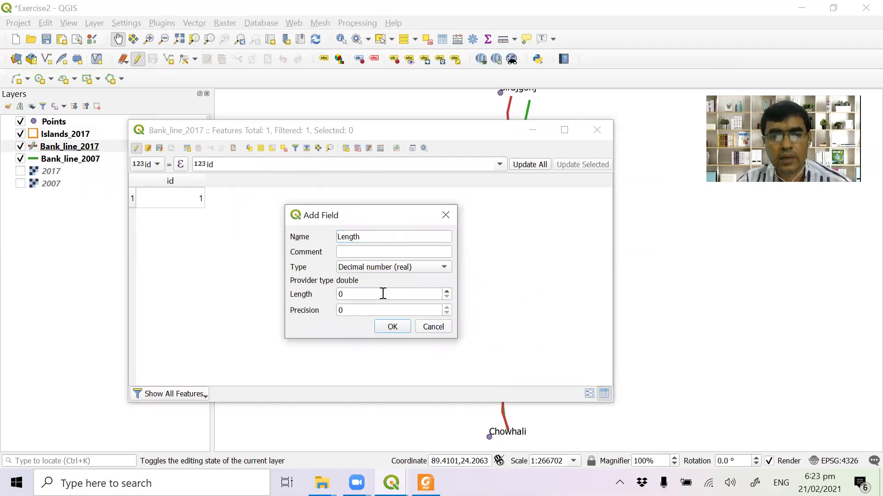
key(Tab)
text(10)
key(Tab)
text(4)
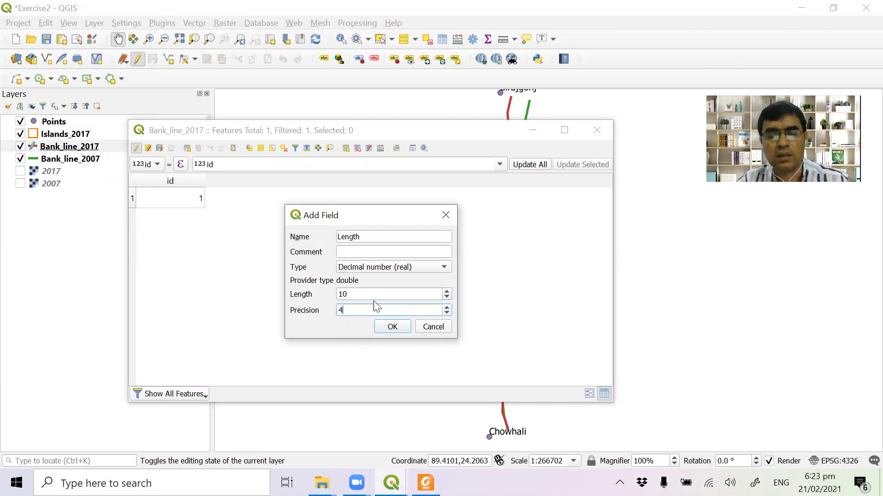
click(392, 326)
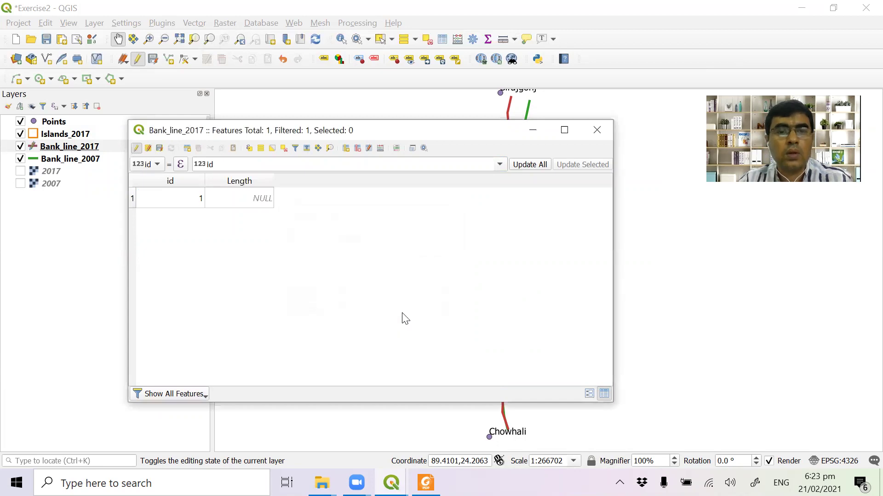
Choose Length as the field to update in the Bank_line_2017 table and clear the id expression
click(154, 166)
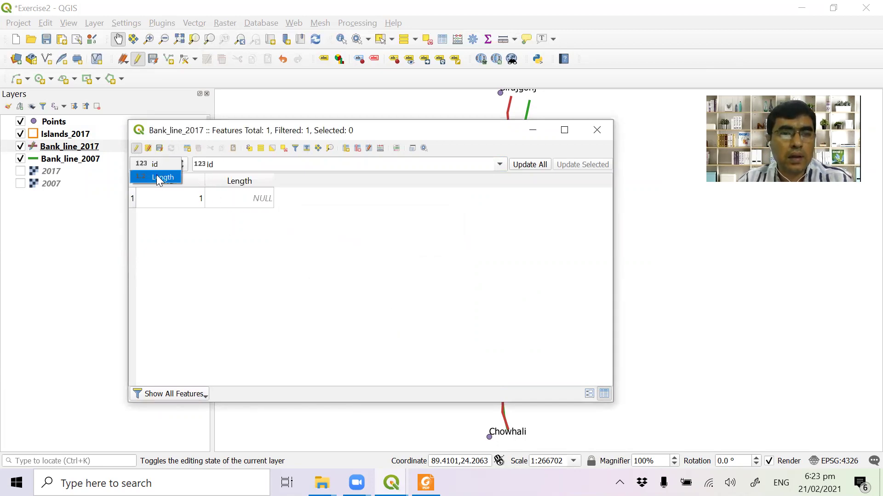
click(158, 178)
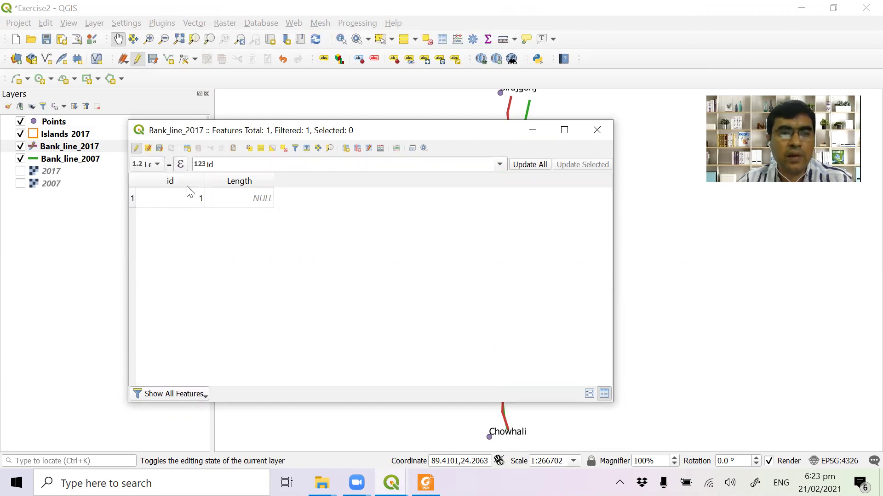
click(216, 165)
key(BackSpace)
key(BackSpace)
text(123)
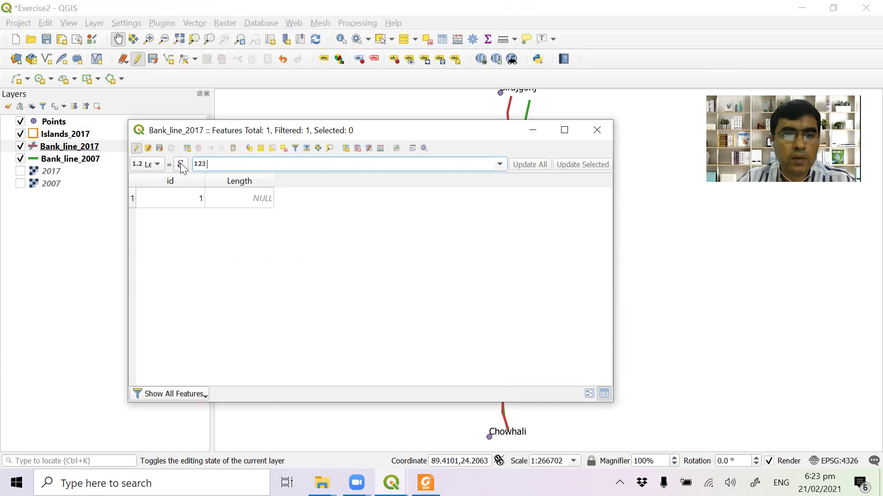
Try to build an expression for the Length field from the $length geometry function
click(181, 165)
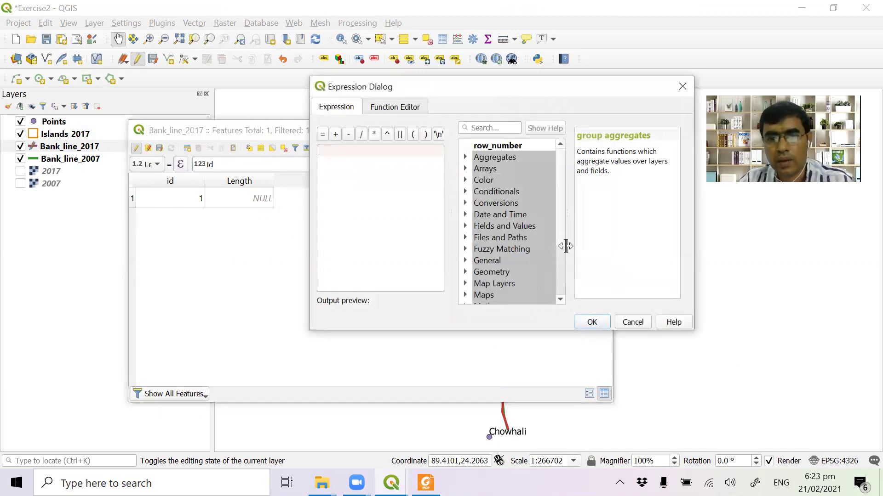
mouse_move(561, 216)
mouse_down()
mouse_move(563, 264)
mouse_move(565, 215)
mouse_up()
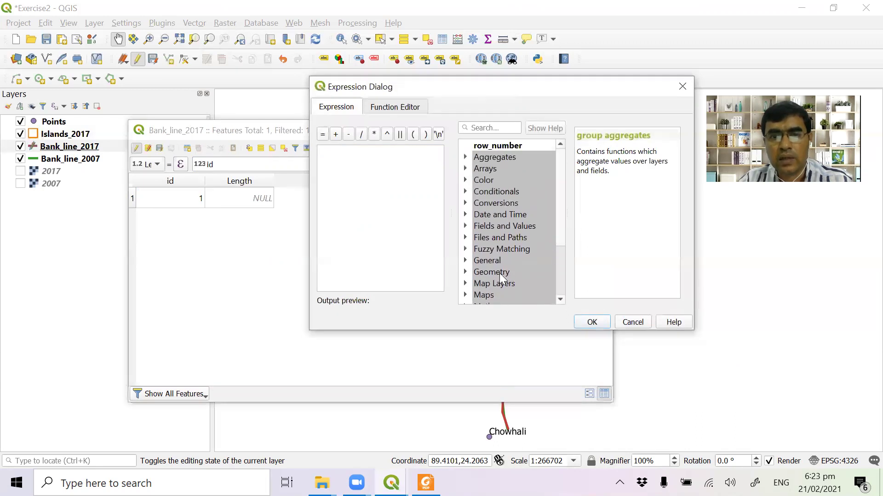
click(465, 272)
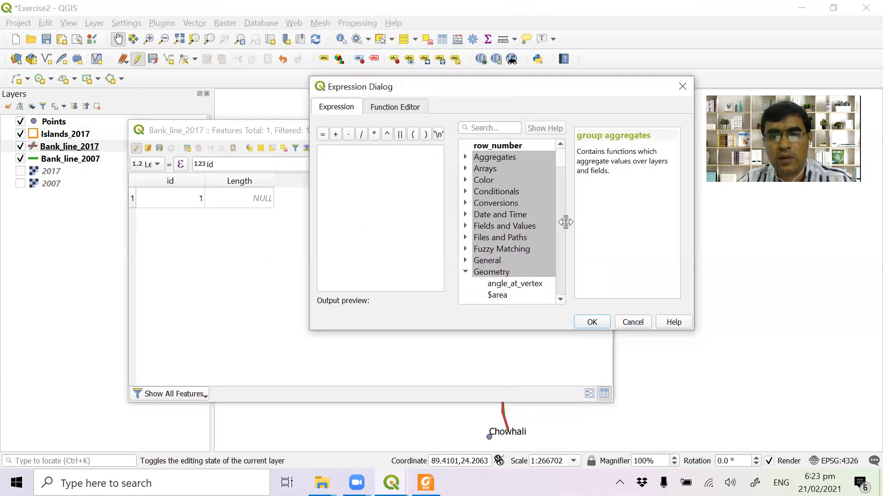
scroll(561, 173, down, 5)
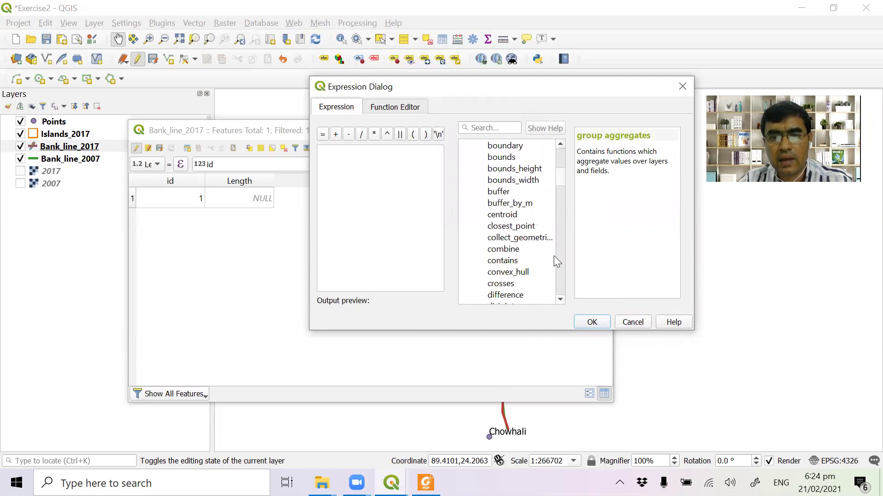
scroll(557, 251, down, 9)
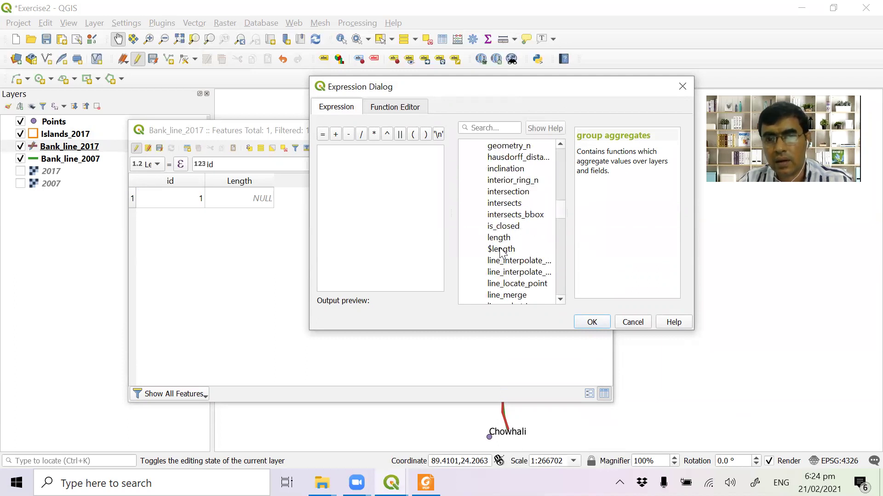
click(500, 249)
click(593, 322)
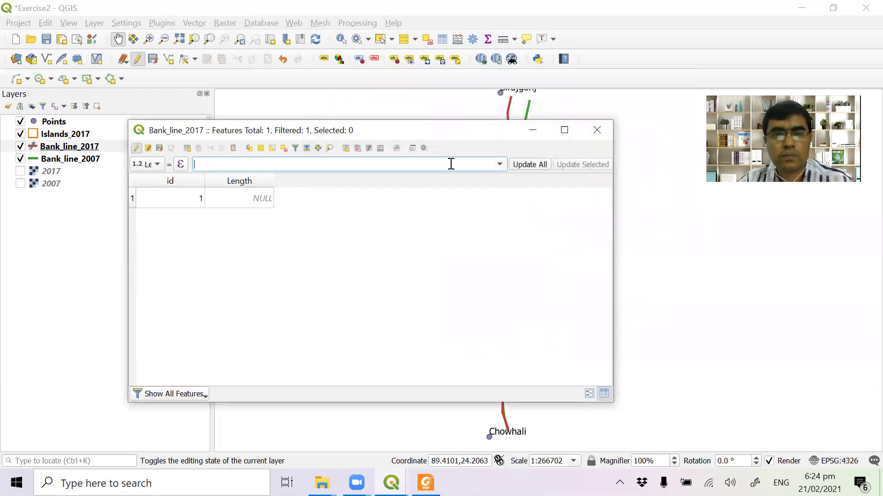
Build the expression $length from the geometry functions and update the Length field of all features with it
click(181, 165)
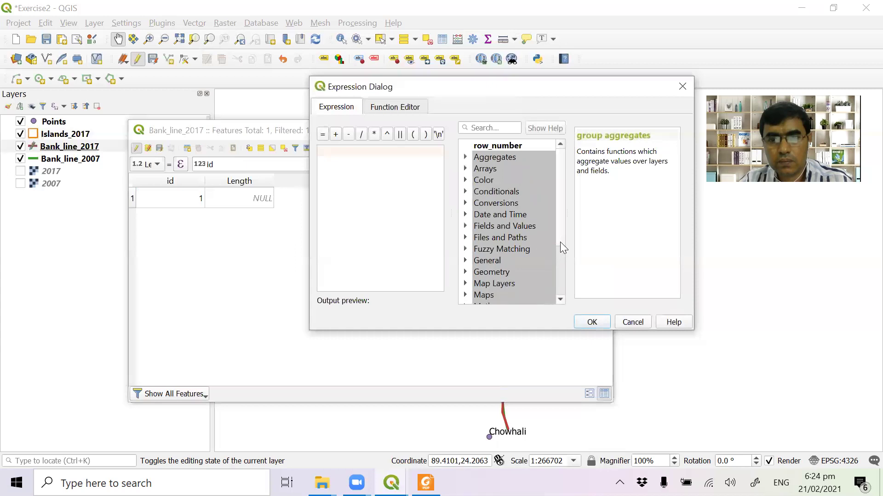
click(464, 272)
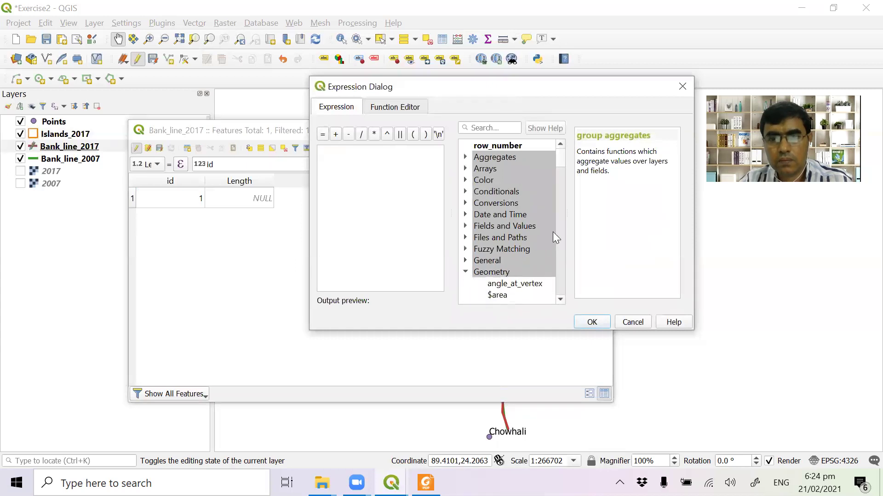
scroll(558, 249, down, 9)
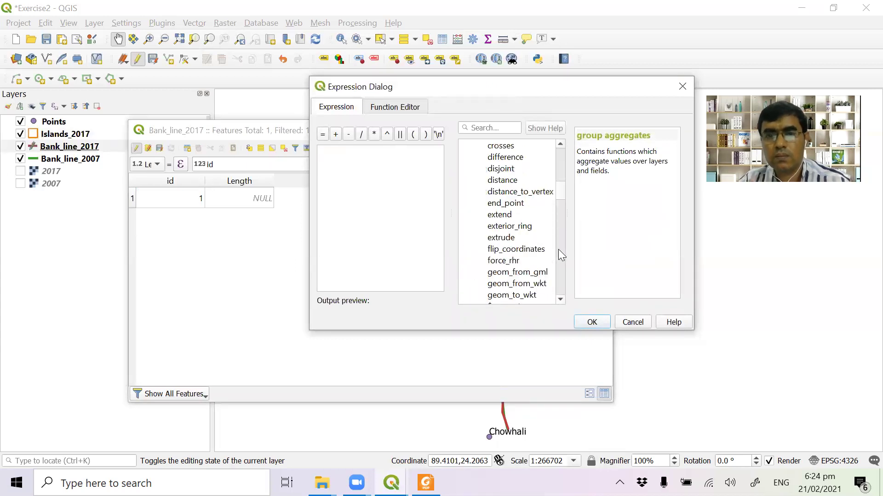
scroll(558, 250, down, 5)
double_click(501, 272)
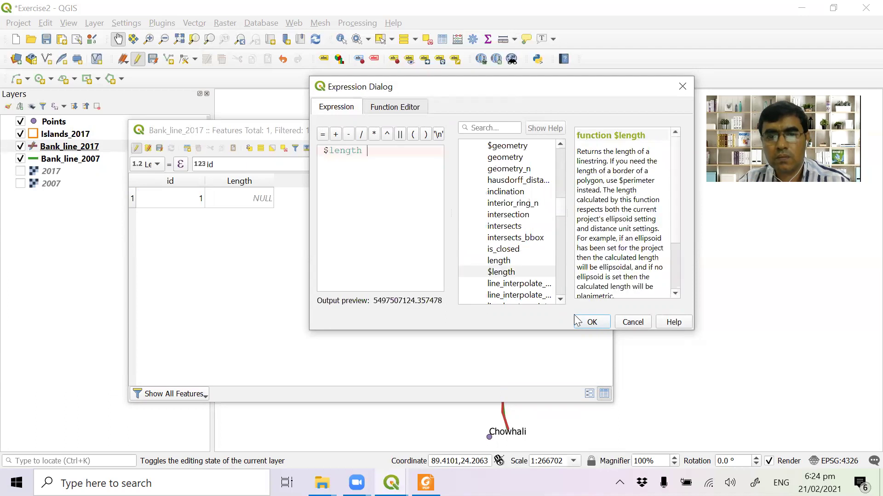
click(592, 322)
click(537, 167)
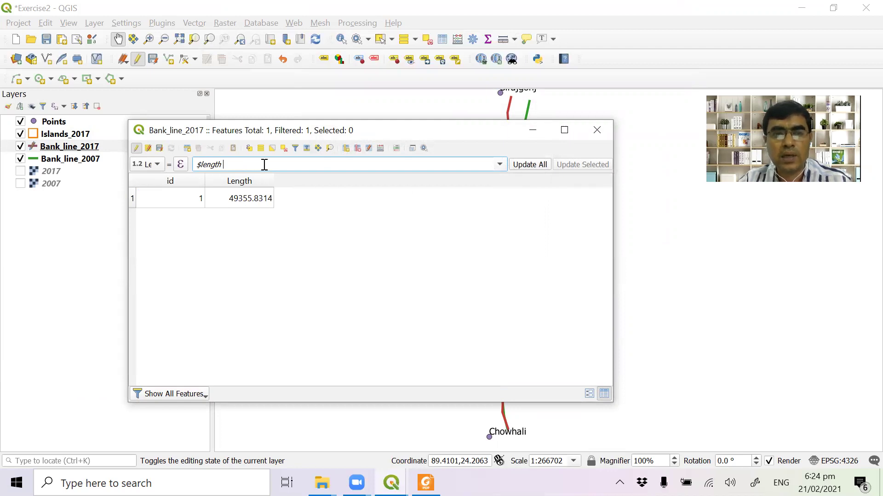
Recalculate the Length field with $length /1000, save the Bank_line_2017 edits and close its attribute table
text(/1000)
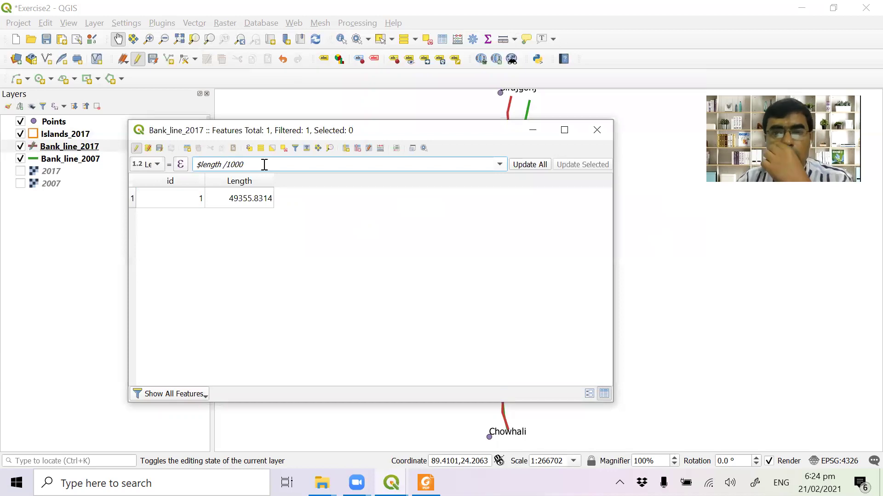
click(533, 165)
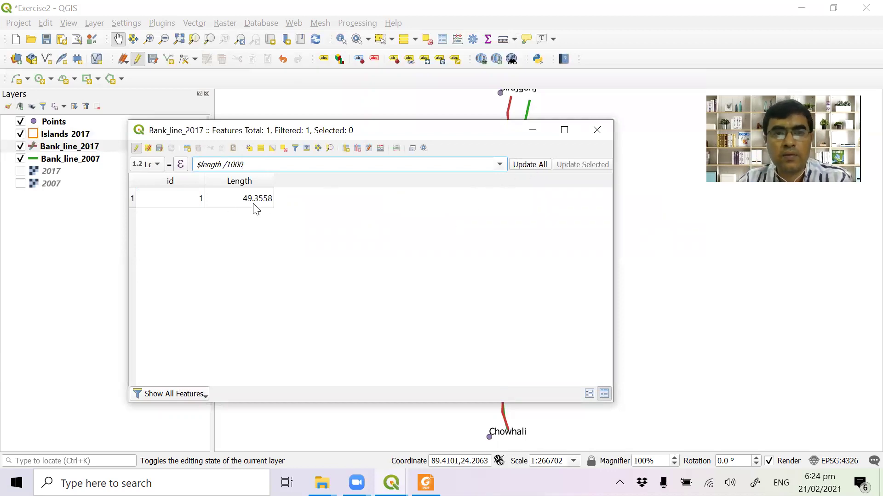
click(137, 149)
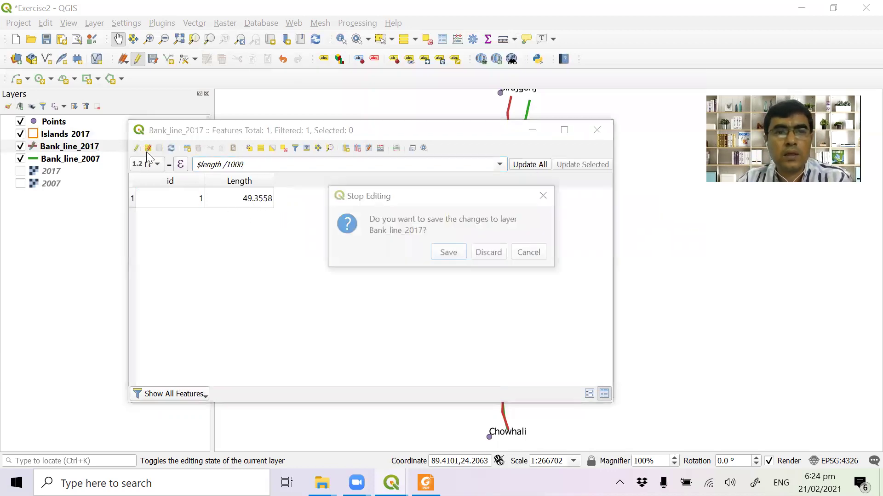
click(447, 253)
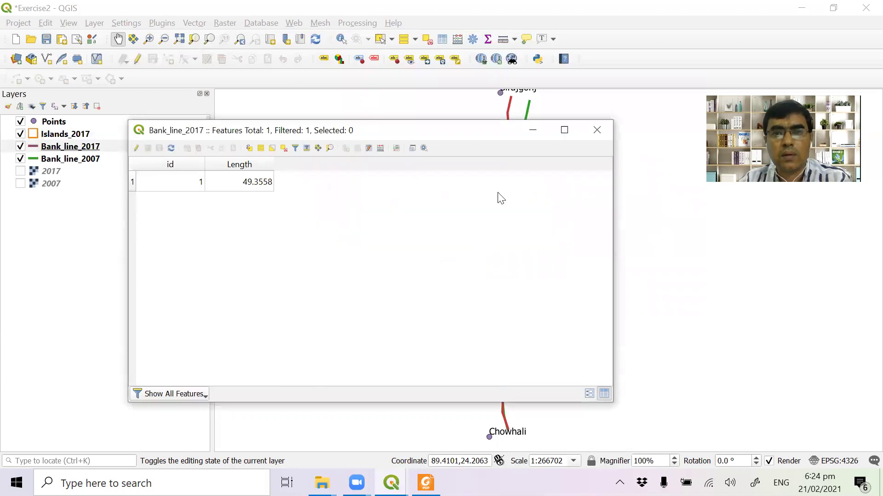
click(597, 132)
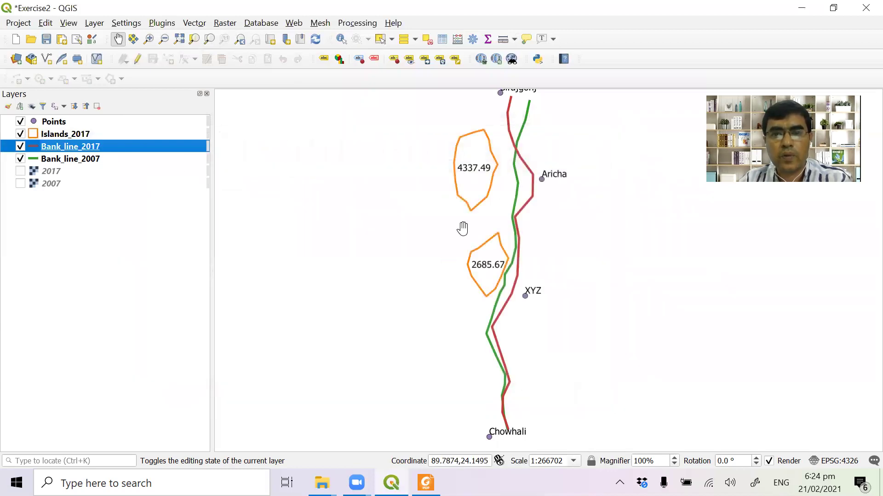
Enable single labels on the Bank_line_2017 layer using the Length field as the label value
double_click(90, 148)
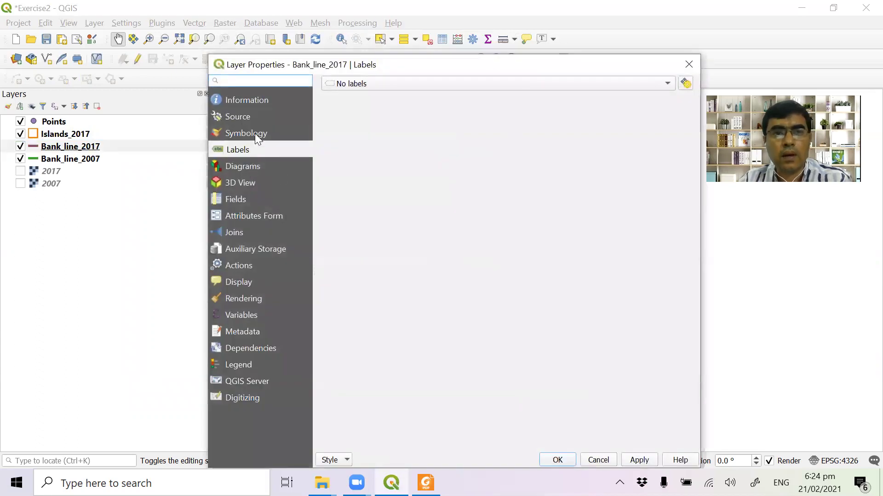
click(255, 134)
click(238, 150)
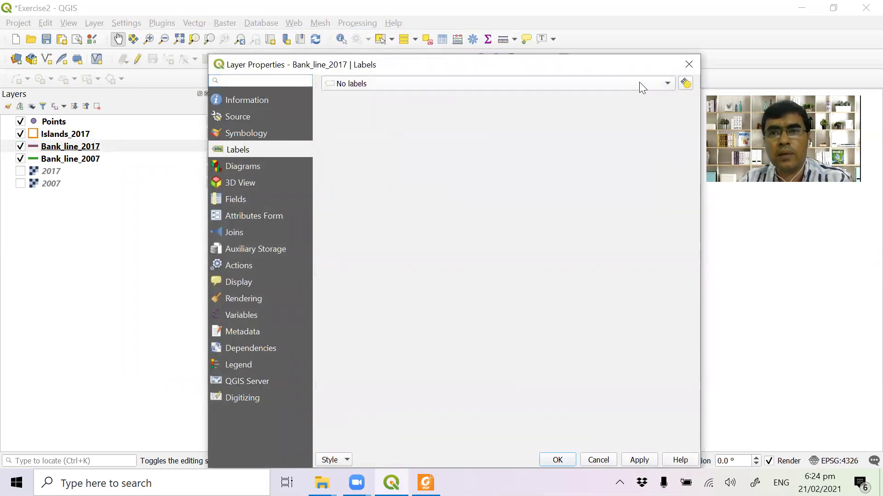
click(662, 85)
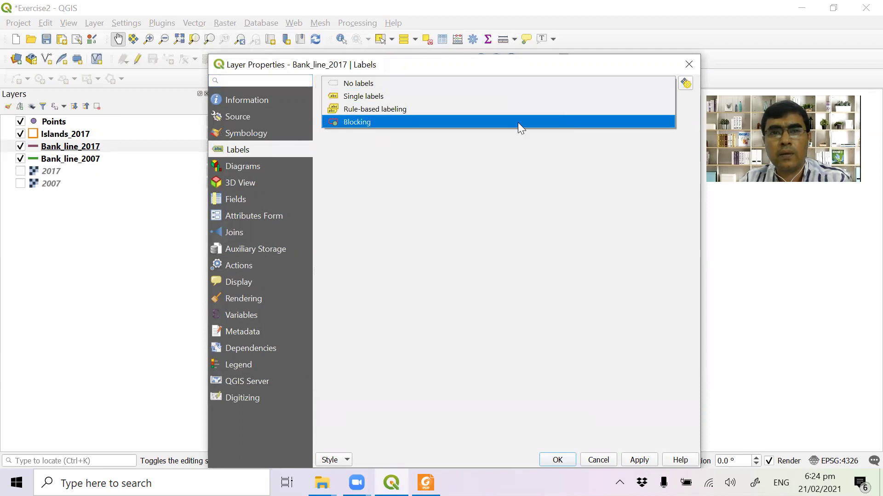
click(395, 96)
click(666, 101)
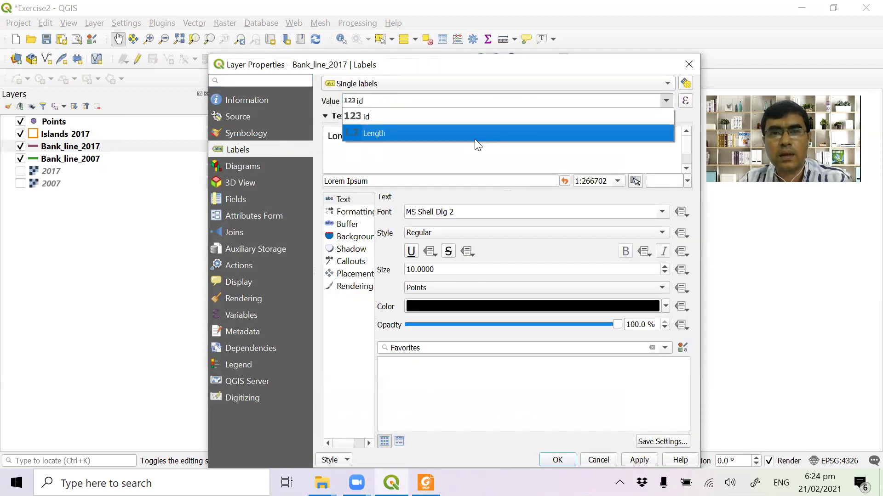
click(456, 133)
click(635, 460)
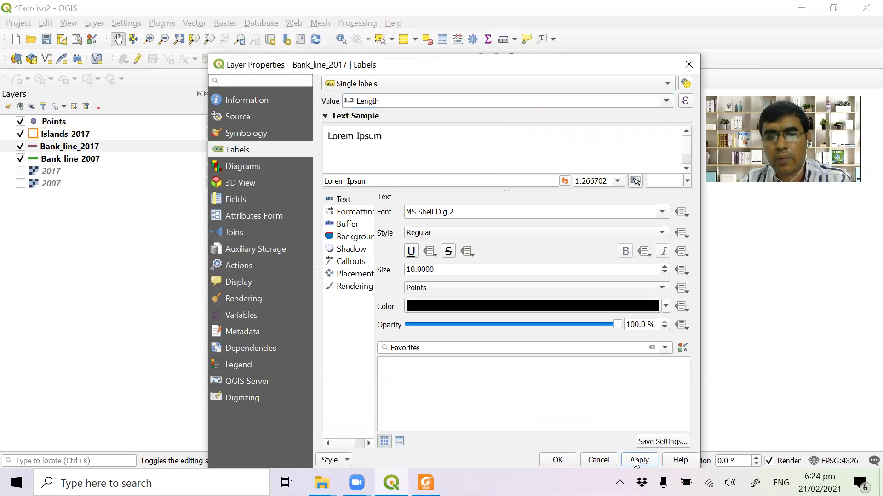
click(557, 460)
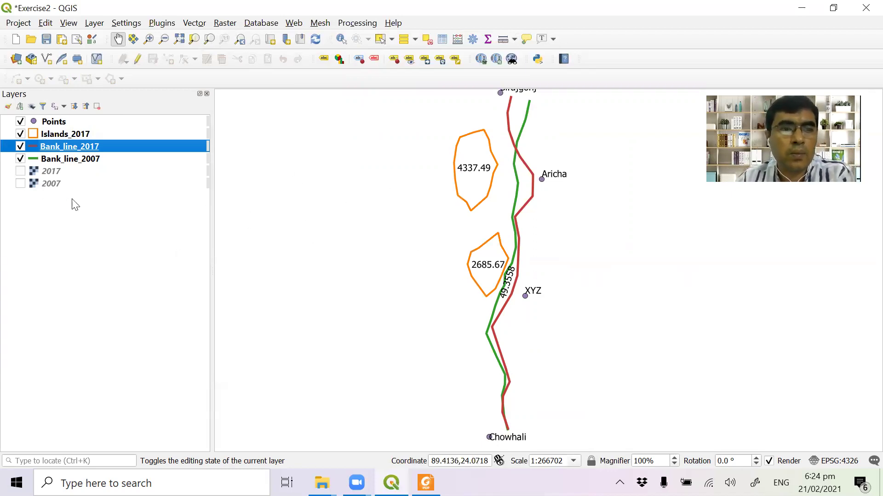
Turn on the visibility of the 2007 and 2017 raster layers beneath the vector layers
click(20, 184)
click(20, 172)
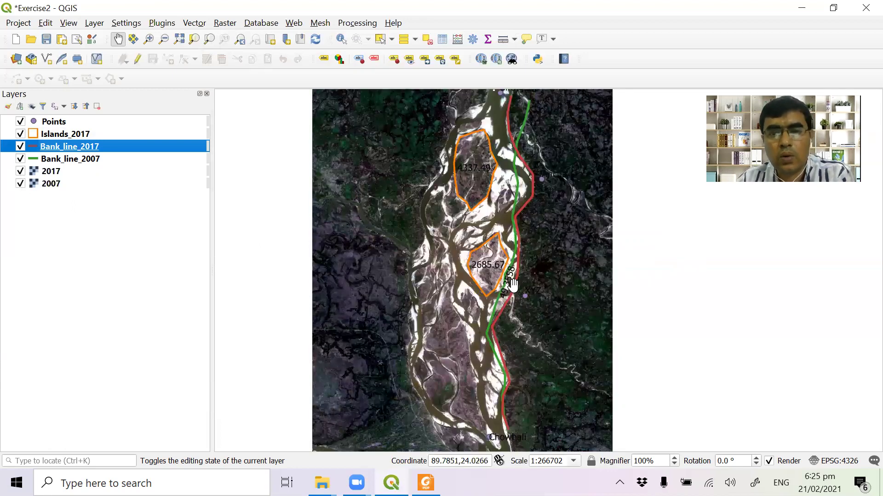